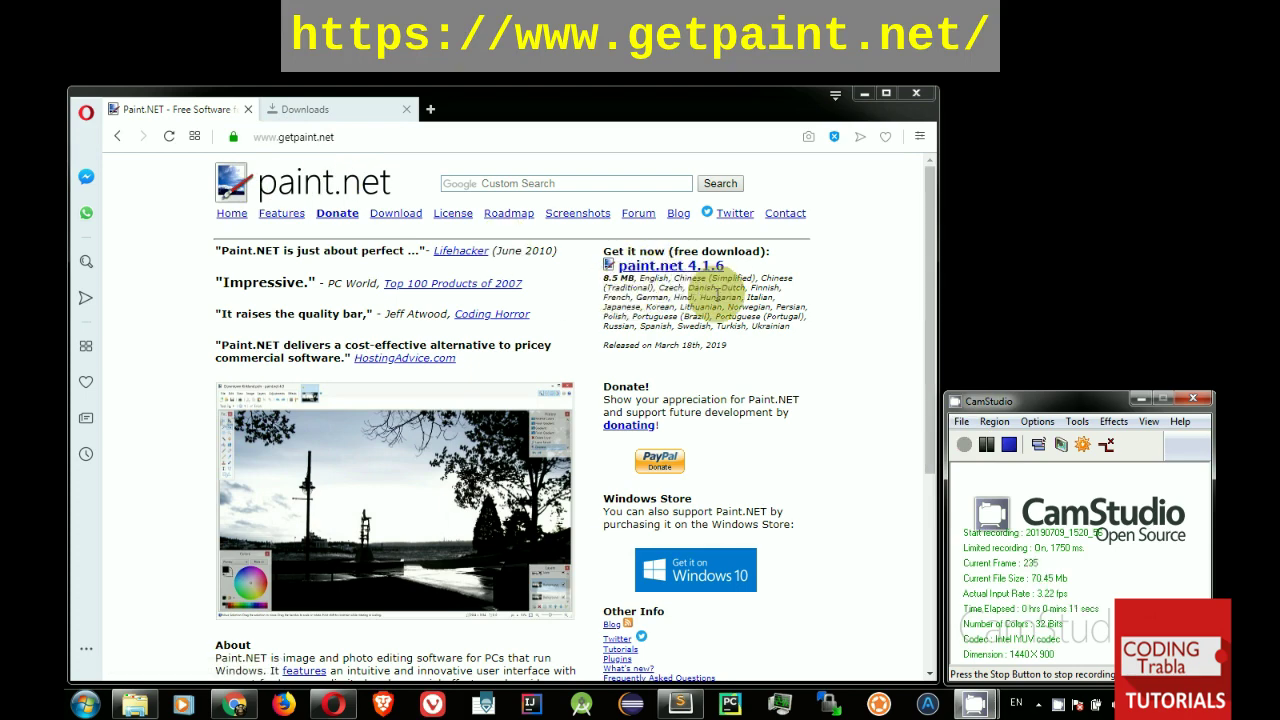
# Step: Download the paint.net 4.1.6 install zip from getpaint.net and show it in its folder
pyautogui.click(676, 266)
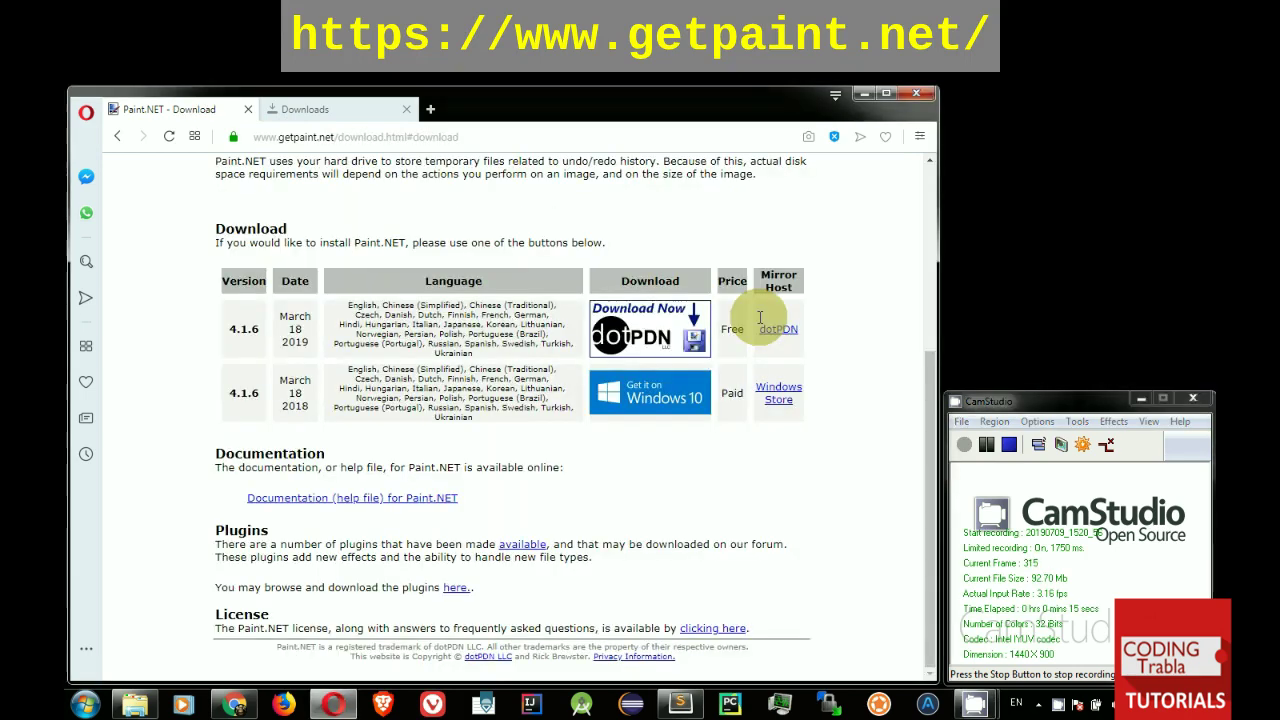
pyautogui.click(659, 339)
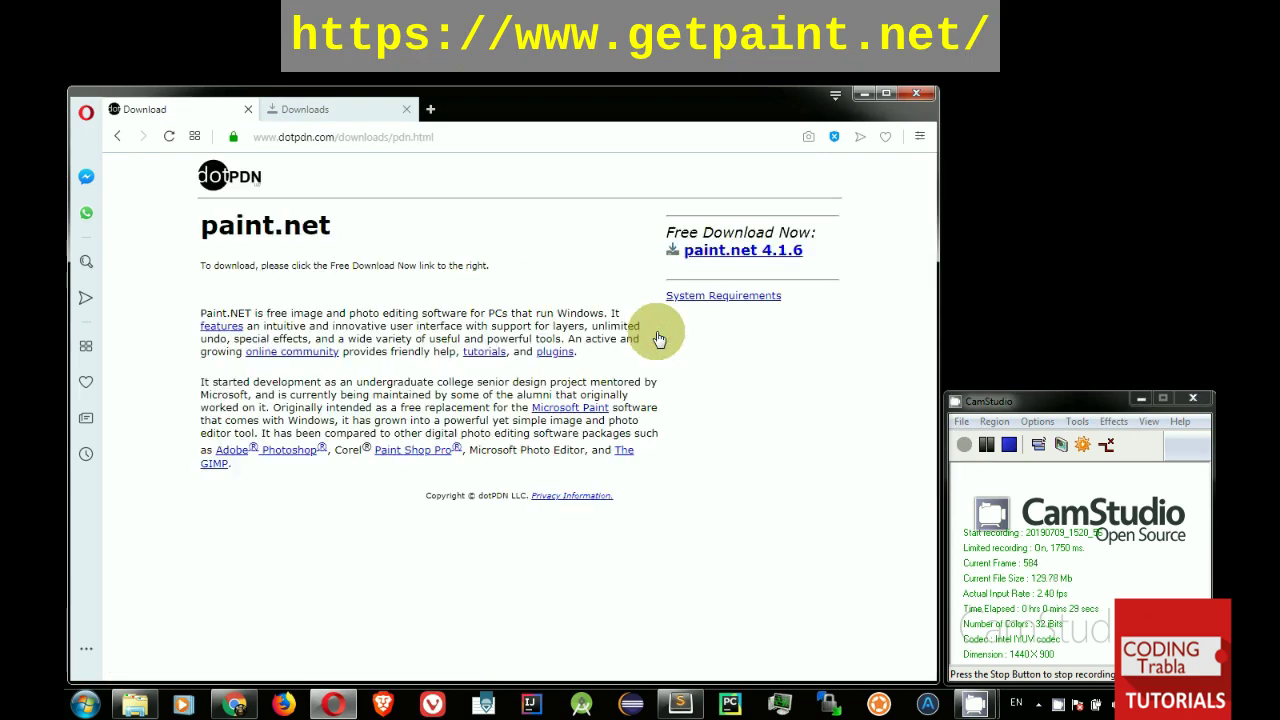
pyautogui.click(770, 258)
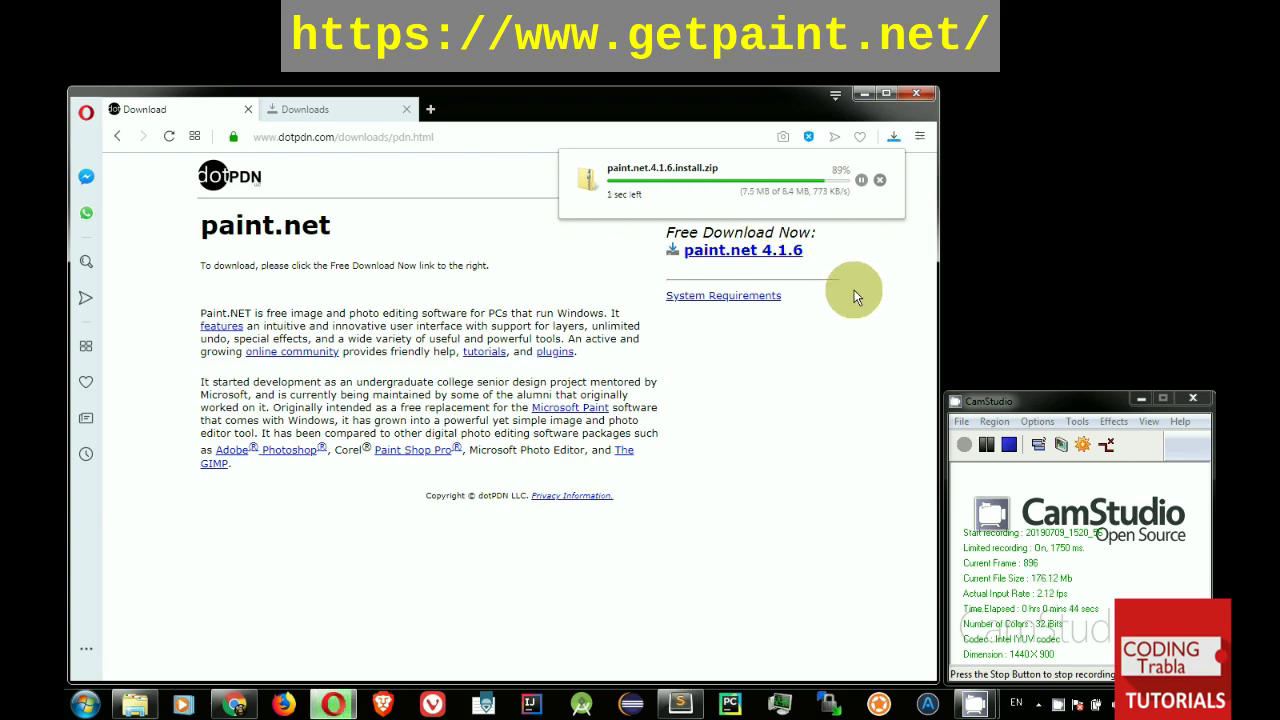
pyautogui.click(357, 112)
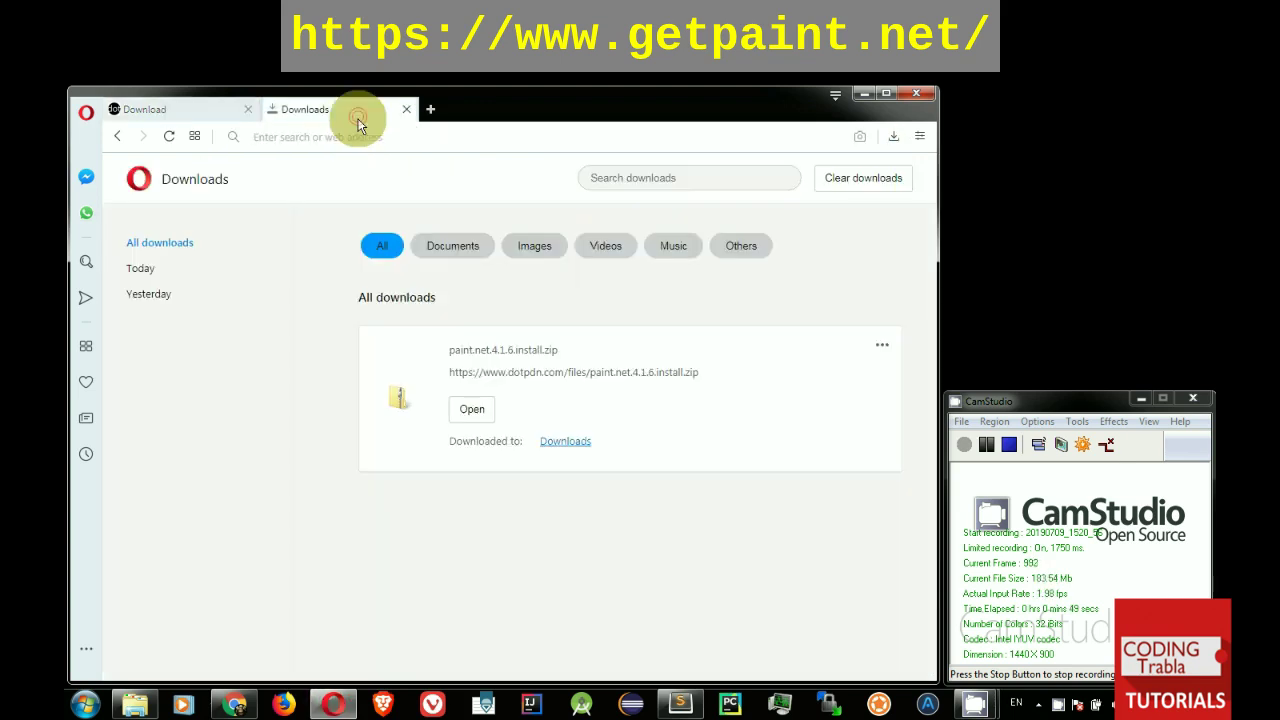
pyautogui.click(573, 446)
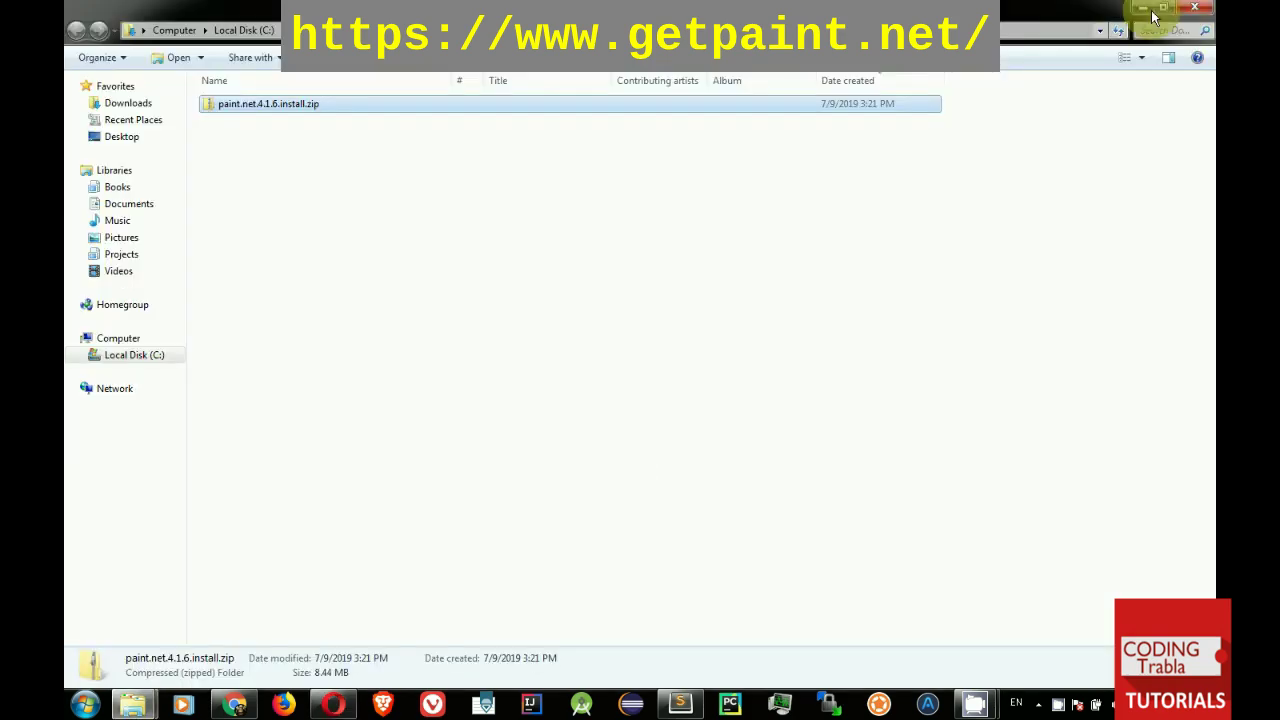
# Step: Extract the paint.net install zip into its suggested Downloads subfolder
pyautogui.click(1161, 8)
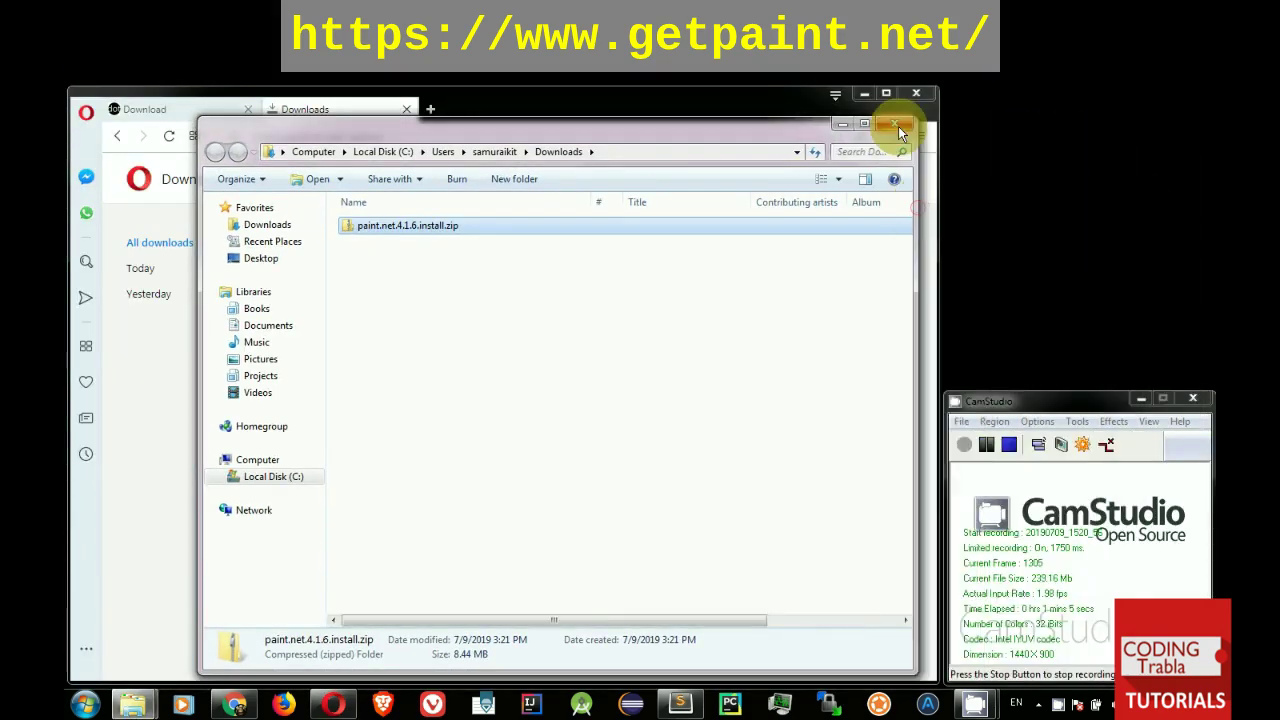
pyautogui.click(897, 128)
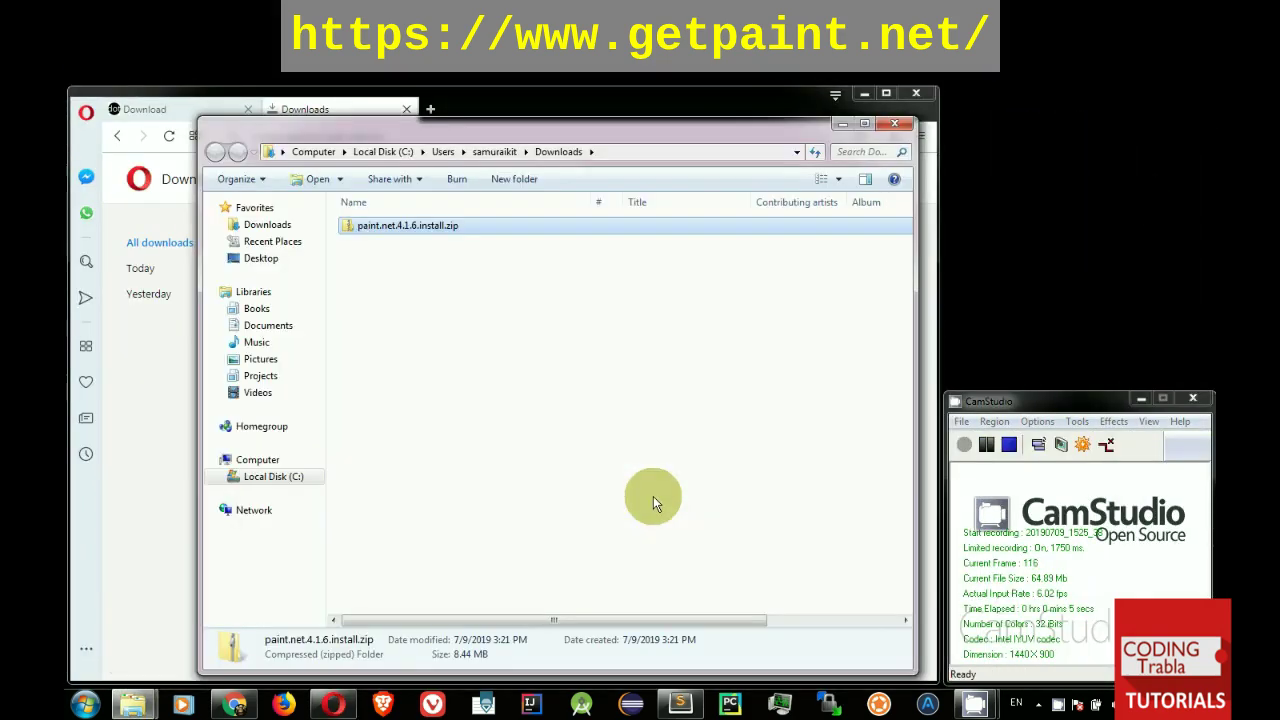
pyautogui.rightClick(458, 225)
pyautogui.click(530, 243)
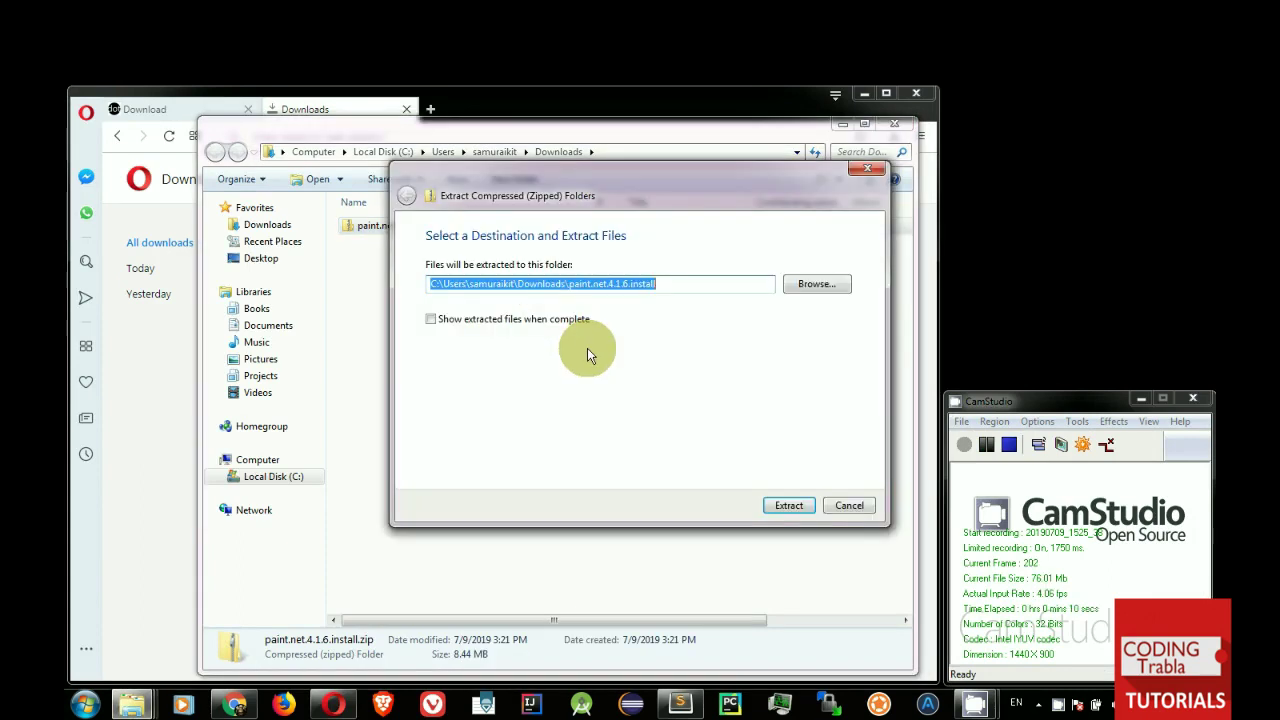
pyautogui.click(785, 508)
# Step: Open the extracted folder in large icons and launch paint.net.4.1.6.install.exe
pyautogui.click(450, 242)
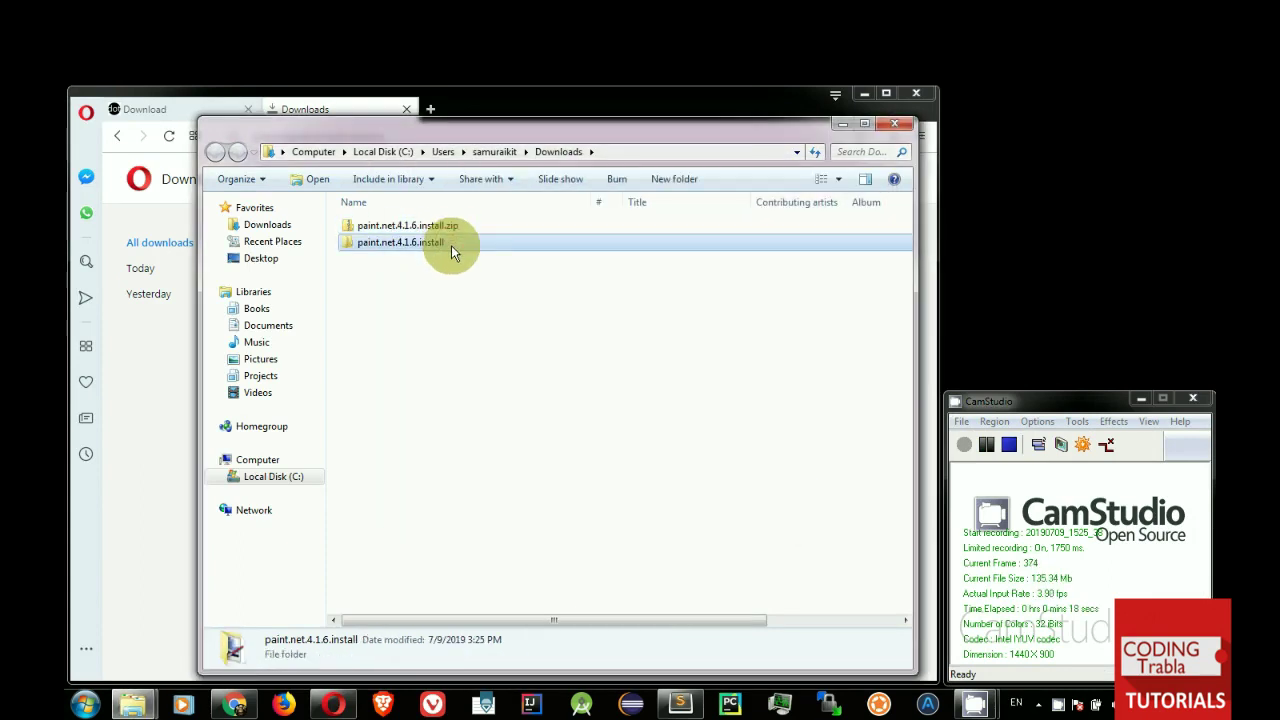
pyautogui.doubleClick(451, 245)
pyautogui.click(838, 178)
pyautogui.click(899, 72)
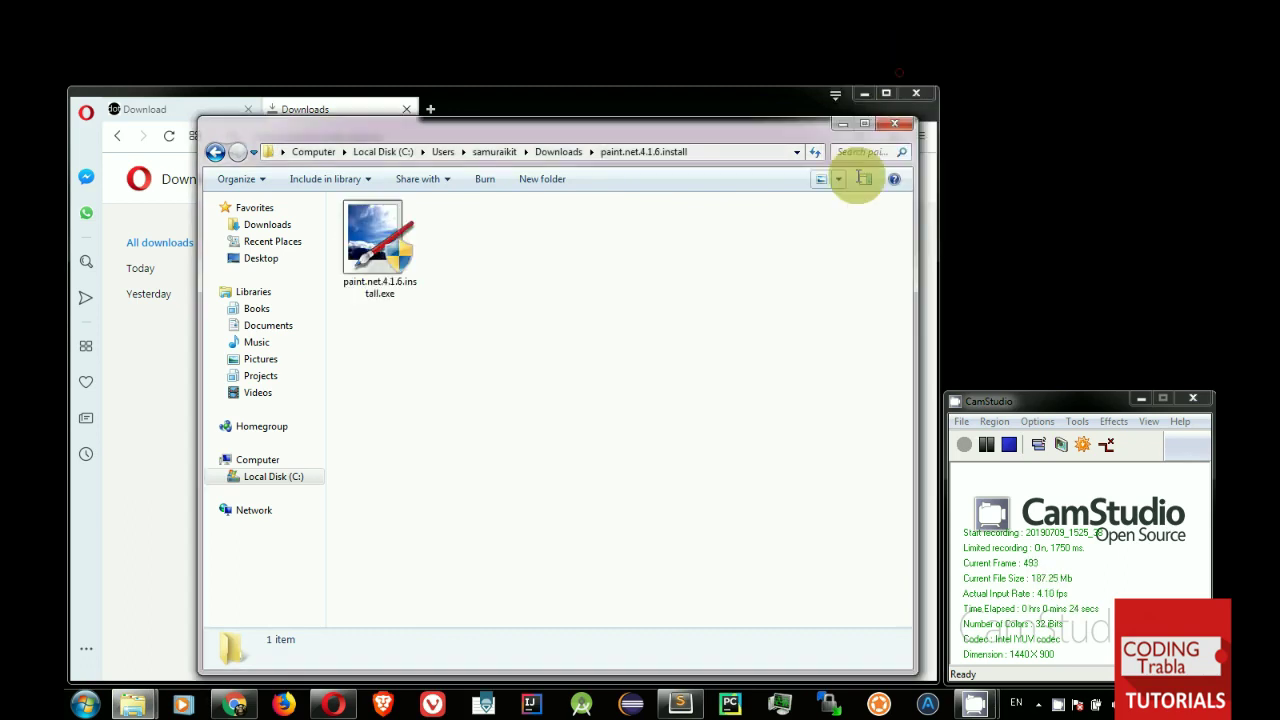
pyautogui.click(401, 267)
pyautogui.doubleClick(412, 290)
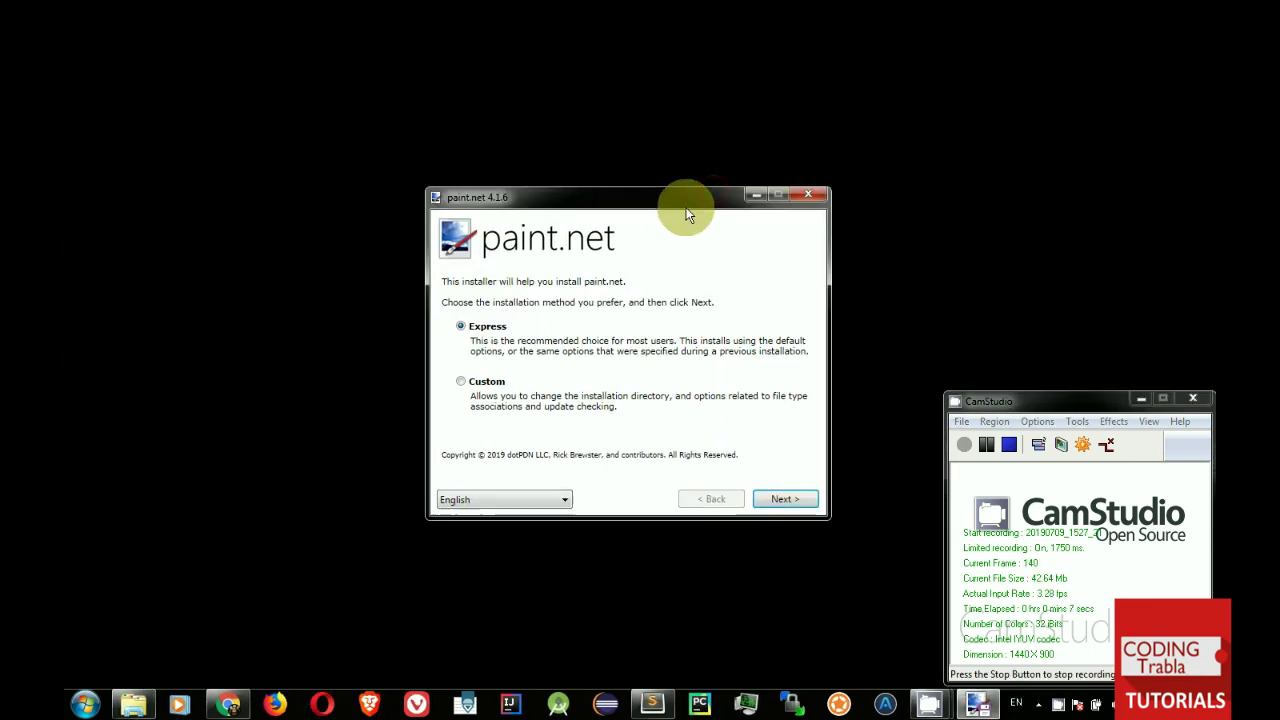
# Step: Run the Express install of paint.net, accept the license, and untick Start paint.net
pyautogui.moveTo(688, 213); pyautogui.dragTo(600, 234)
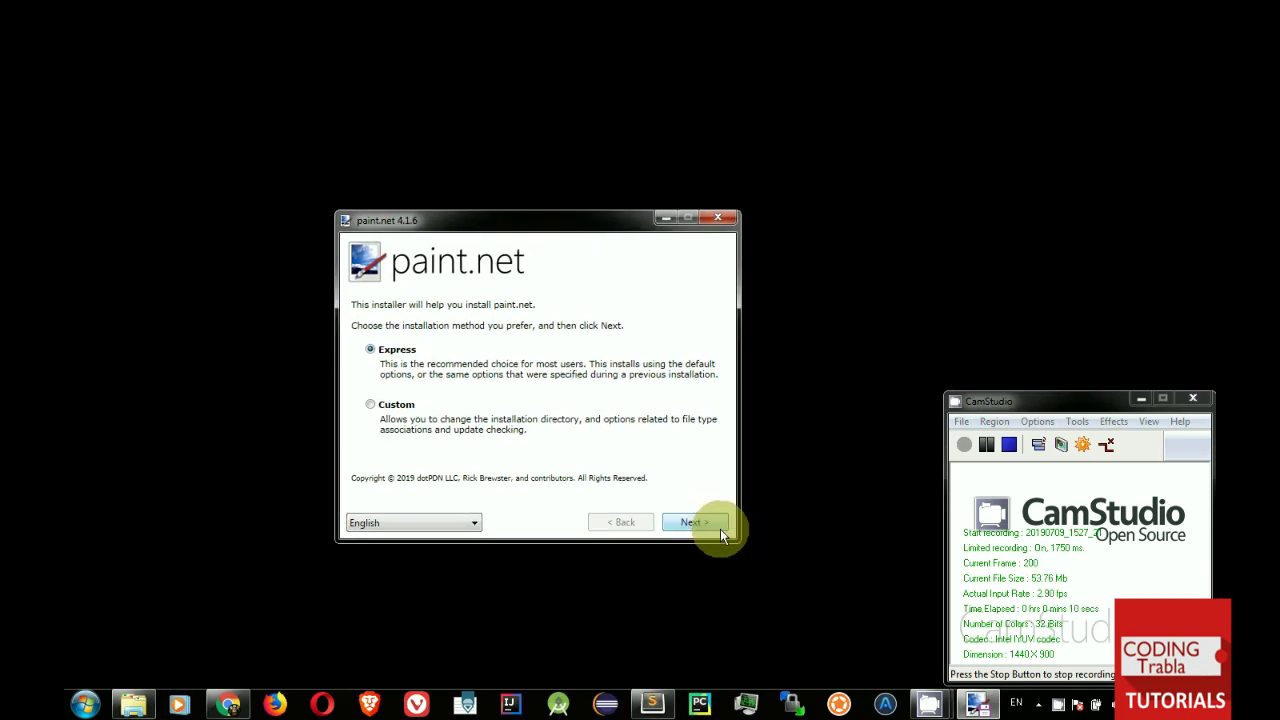
pyautogui.click(722, 521)
pyautogui.click(487, 492)
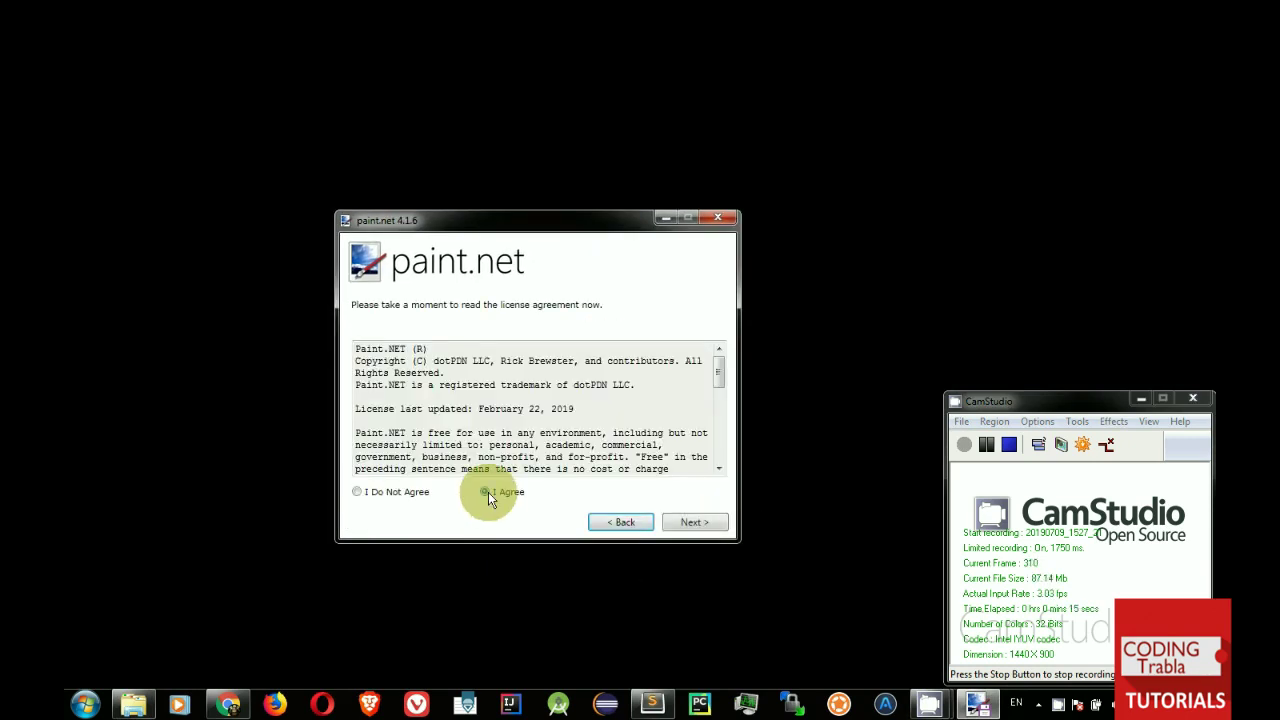
pyautogui.click(695, 525)
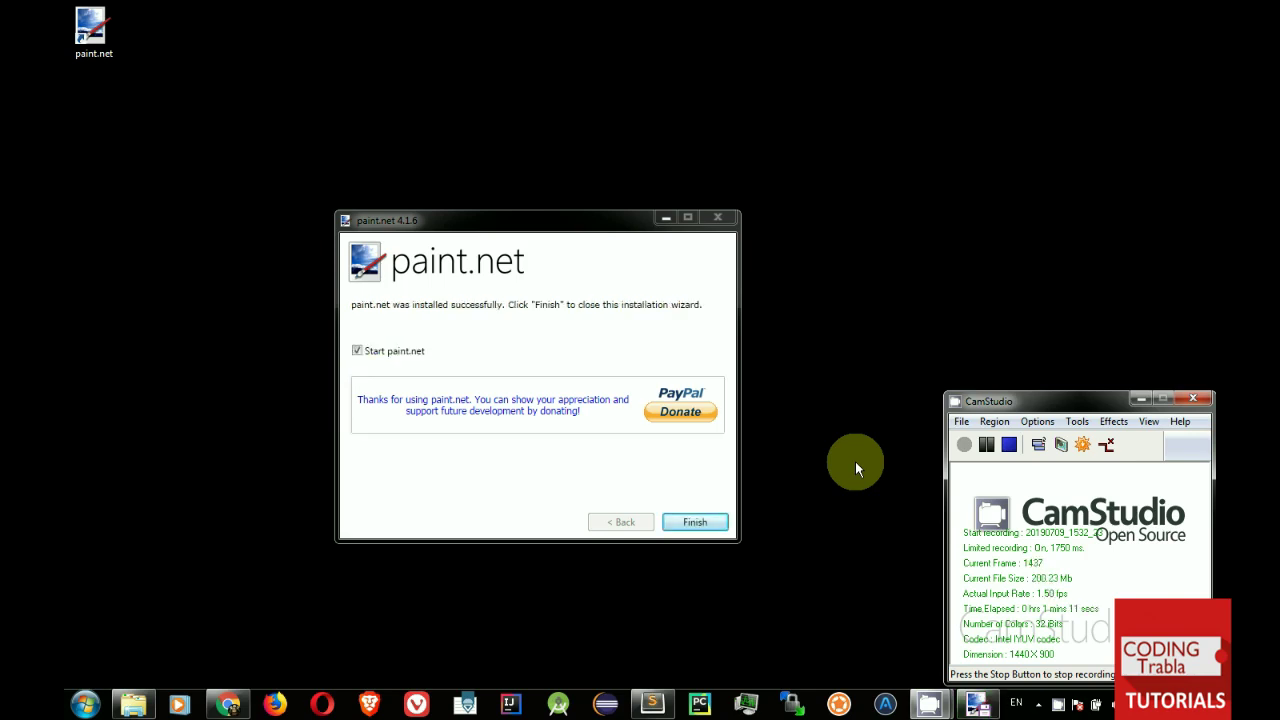
pyautogui.click(357, 354)
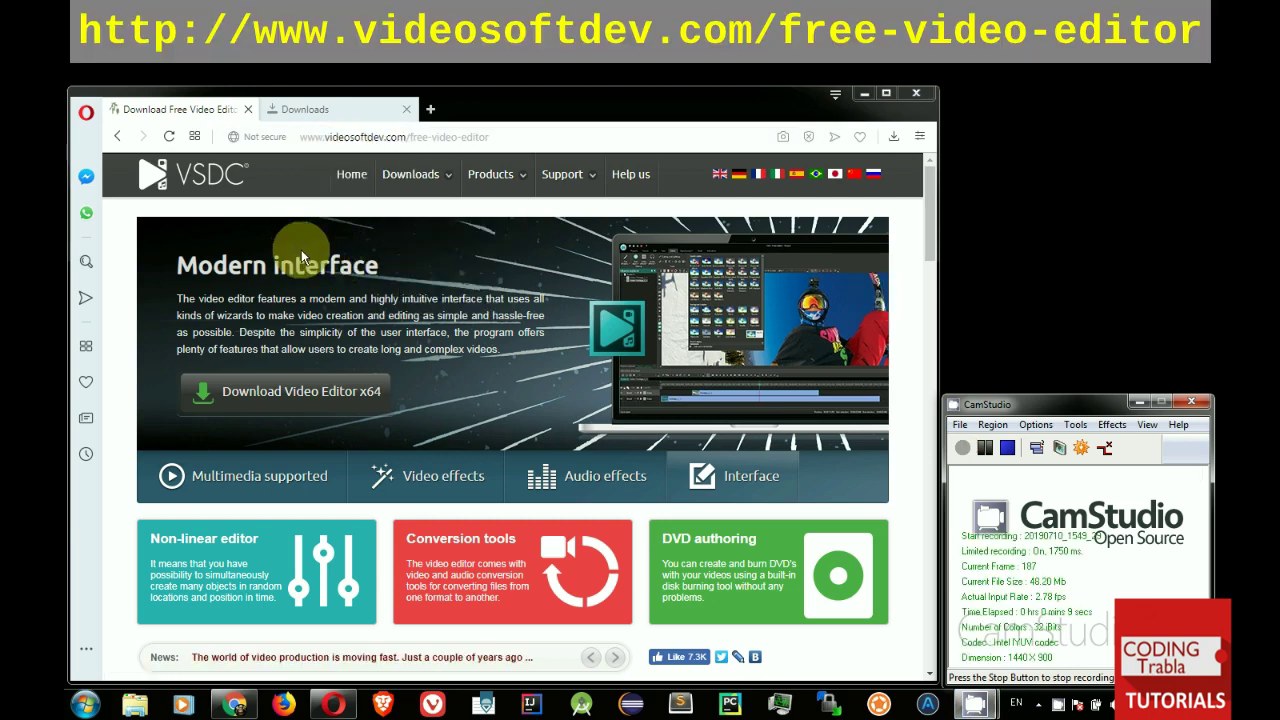
# Step: Save the VSDC Video Editor x64 installer to Downloads and run it past the security warning
pyautogui.click(309, 400)
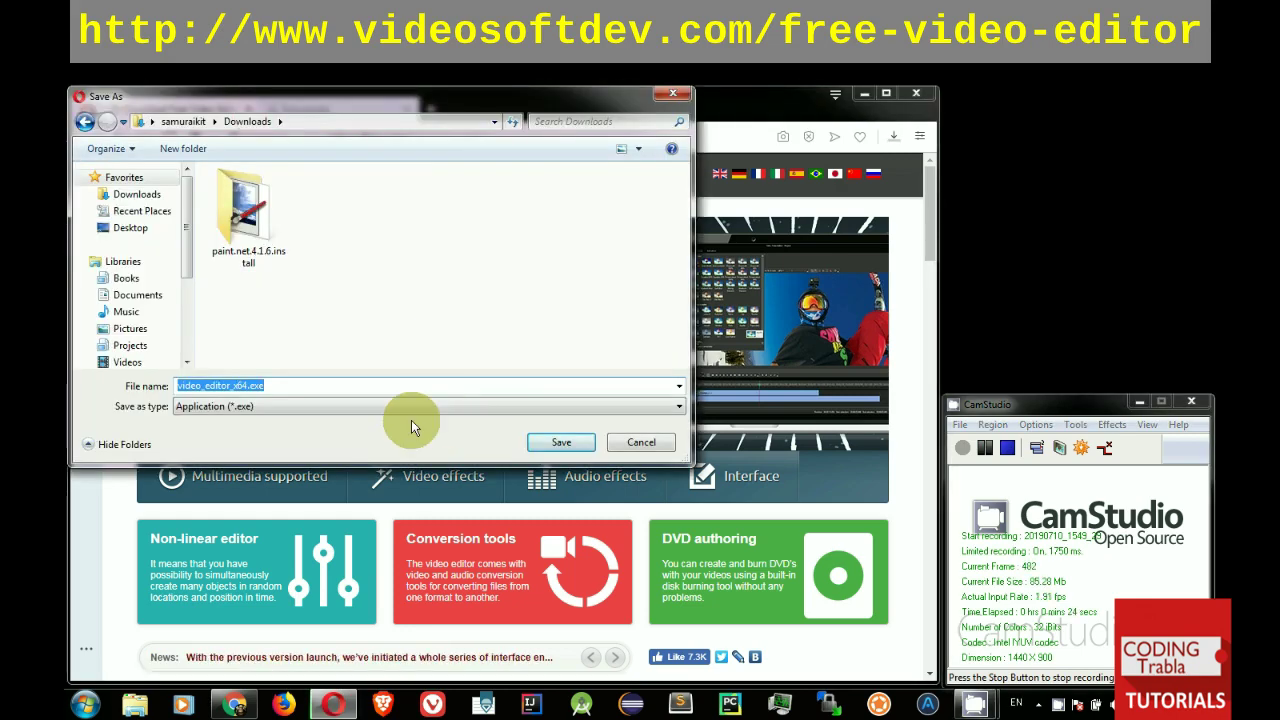
pyautogui.click(585, 441)
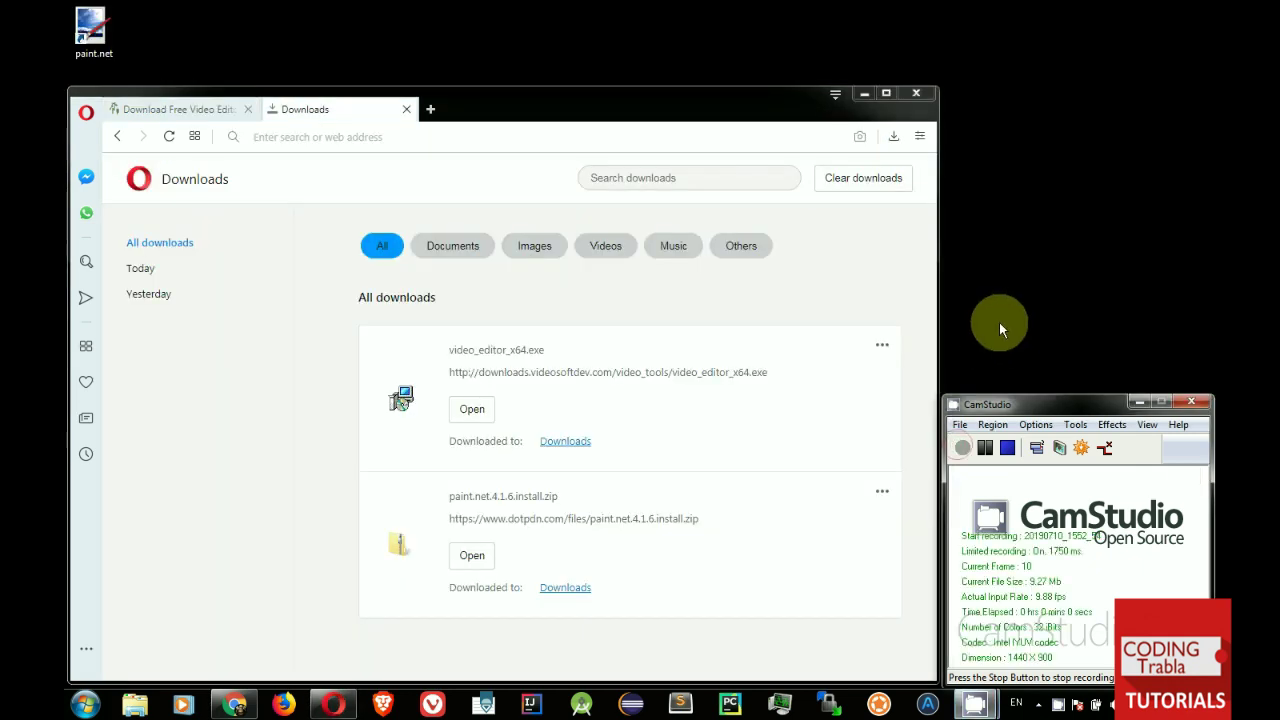
pyautogui.click(471, 416)
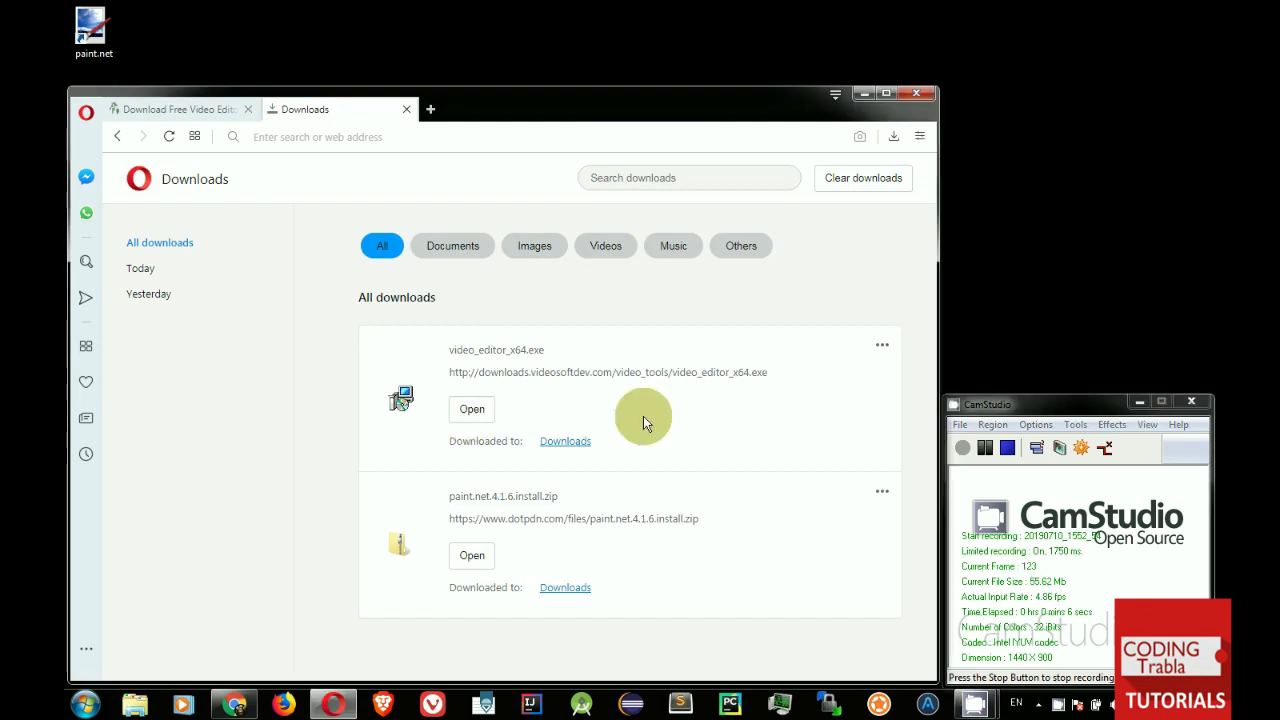
pyautogui.click(680, 369)
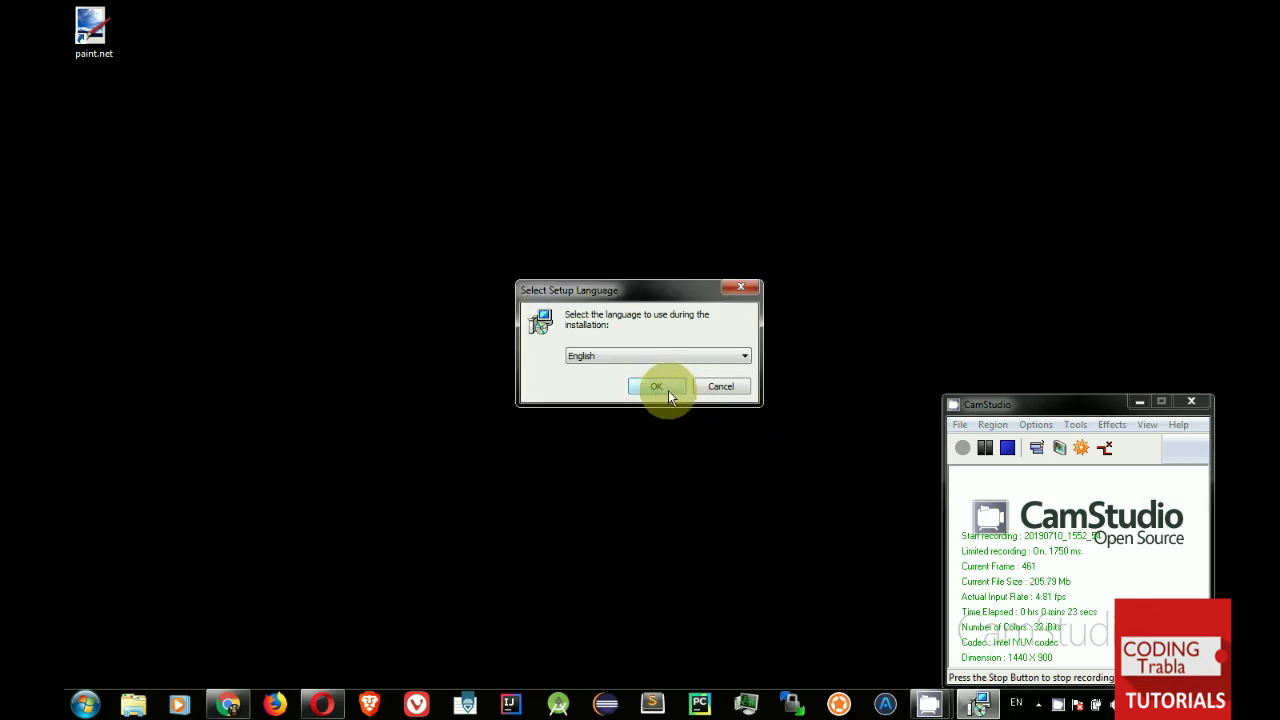
# Step: Accept the VSDC license, keep default location, folder and tasks, install, and finish without launching
pyautogui.click(660, 388)
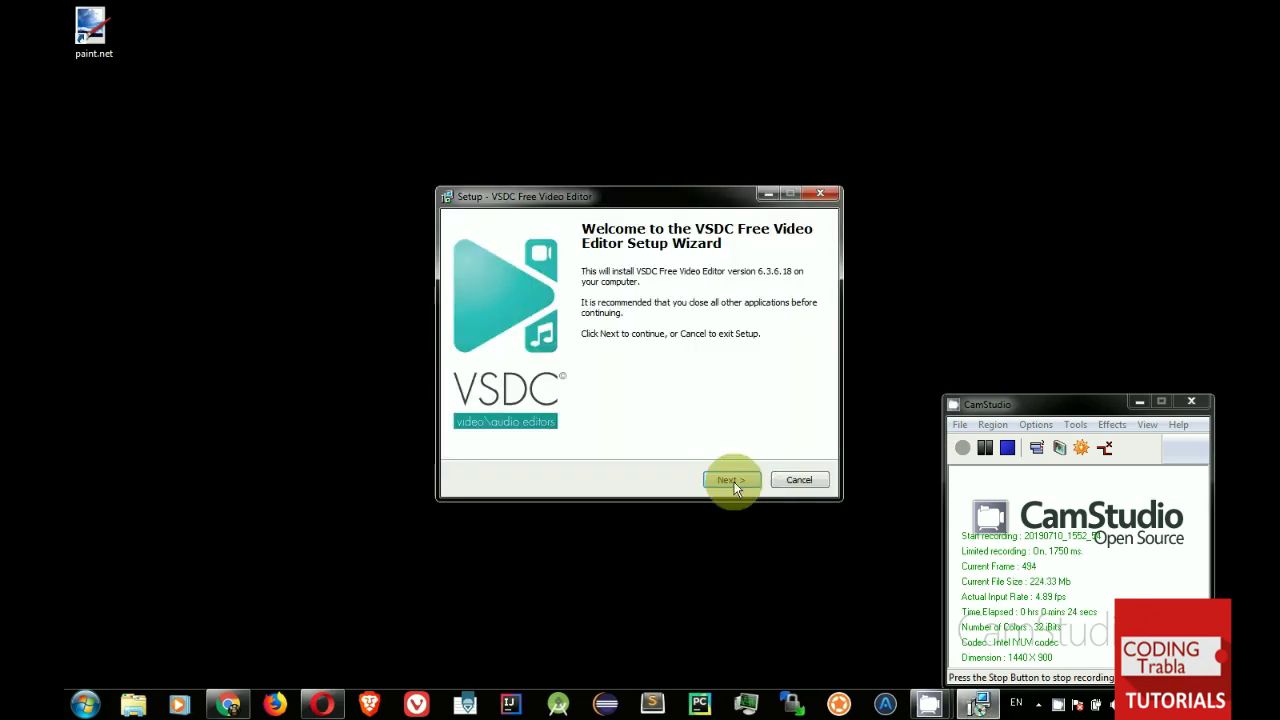
pyautogui.click(730, 480)
pyautogui.click(478, 430)
pyautogui.click(737, 481)
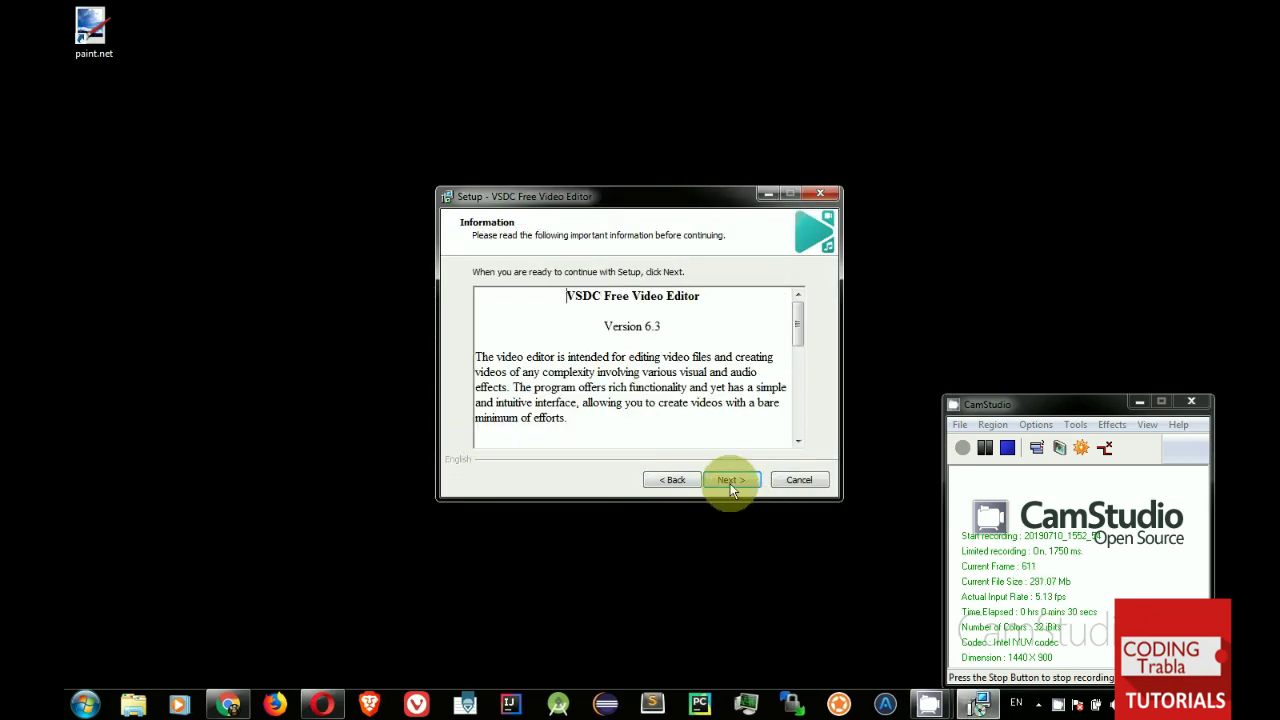
pyautogui.click(731, 479)
pyautogui.click(725, 481)
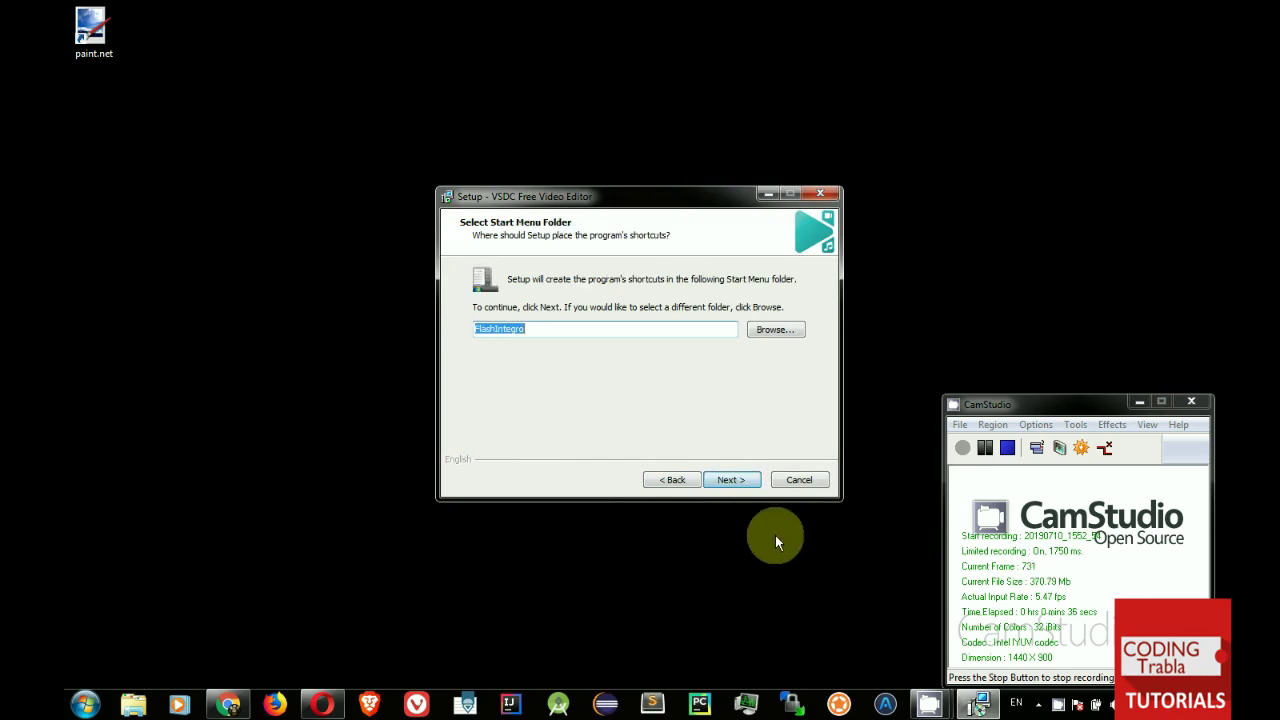
pyautogui.click(744, 482)
pyautogui.press('Return')
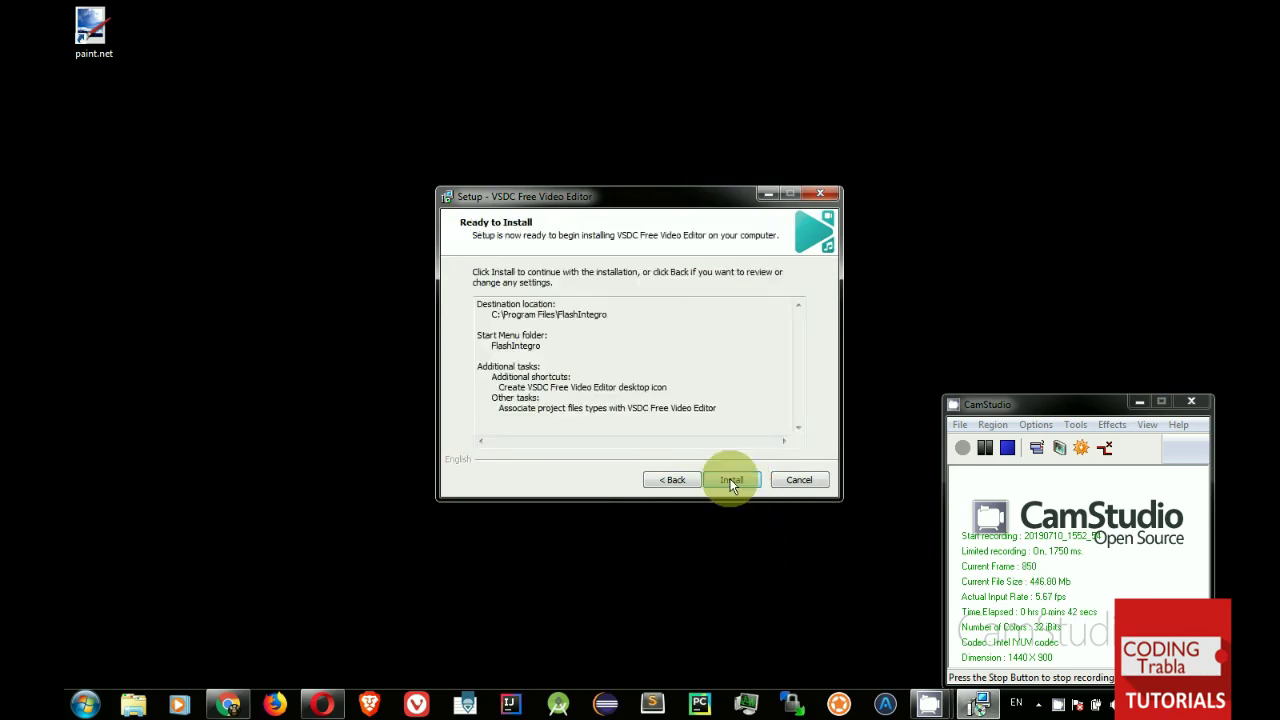
pyautogui.click(734, 480)
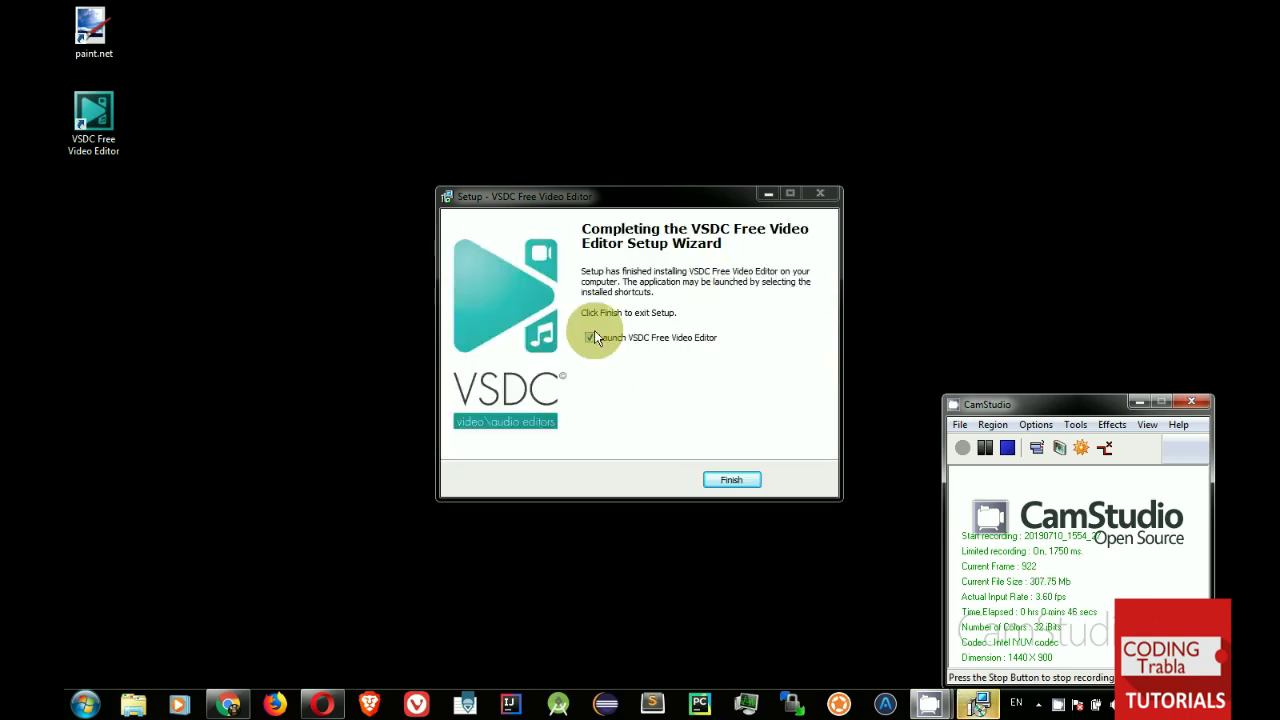
pyautogui.click(590, 339)
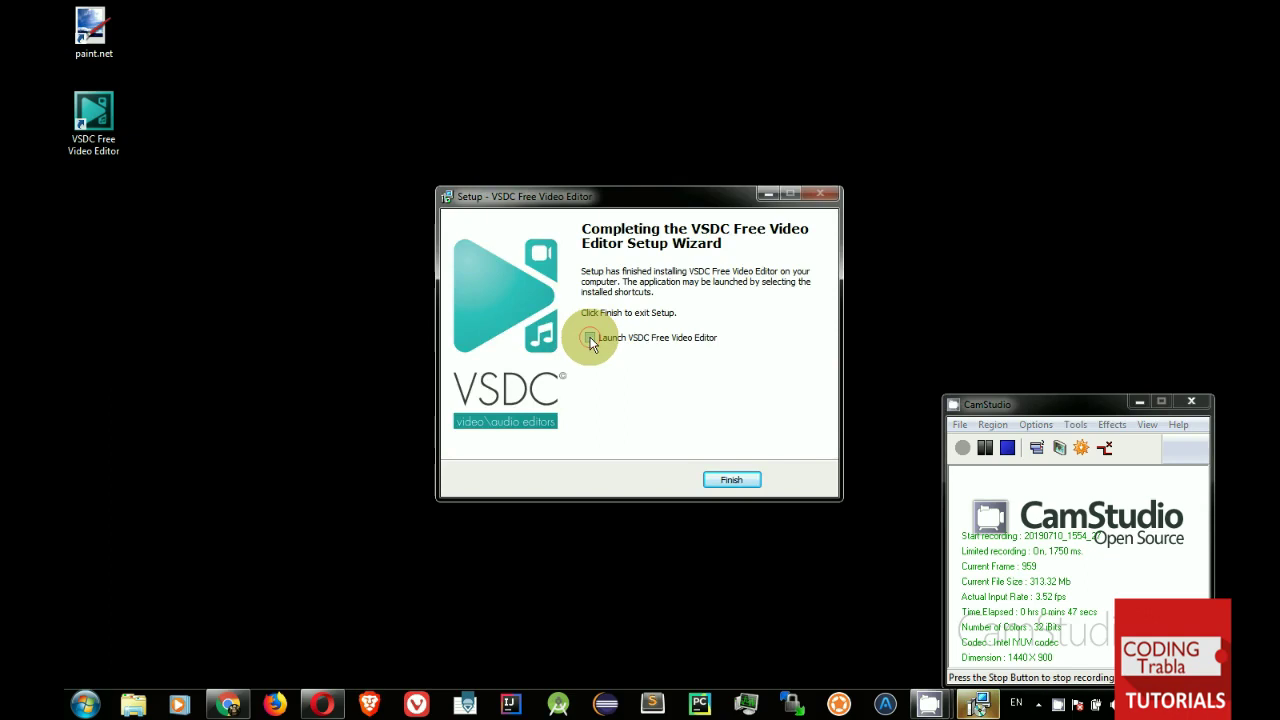
pyautogui.click(752, 480)
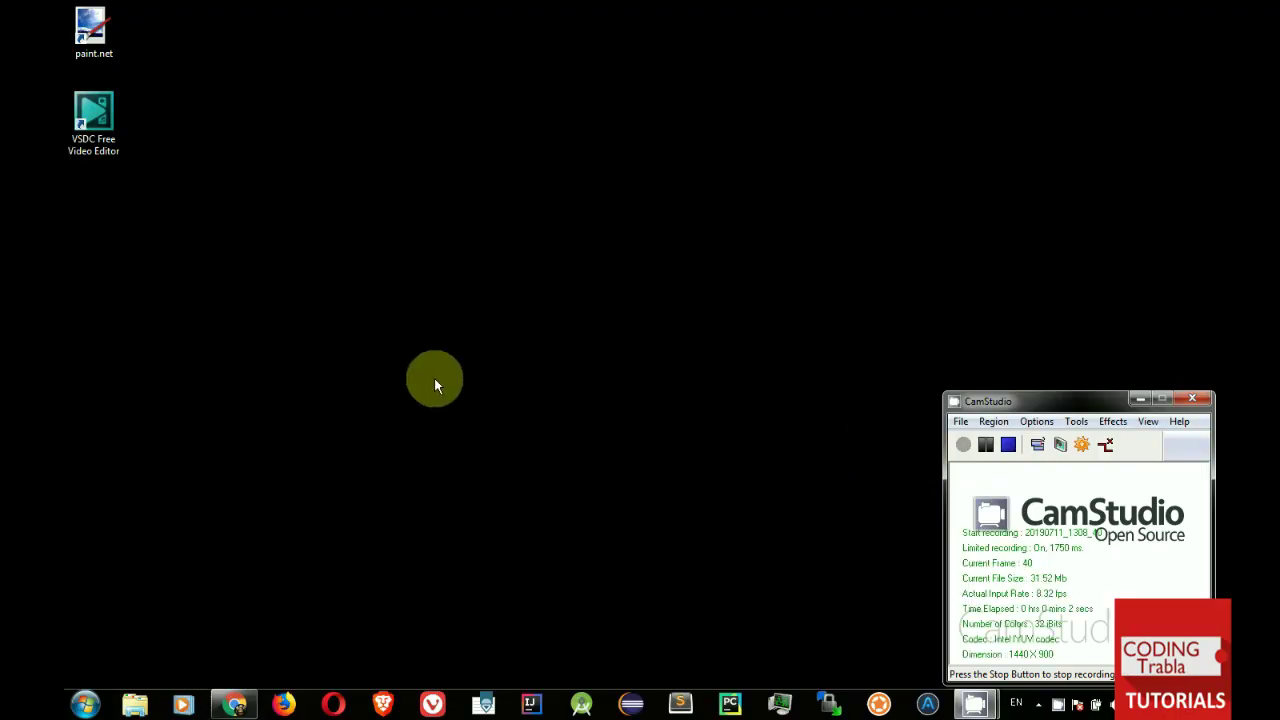
# Step: Create a new desktop folder named 'Instagram Video' and open it
pyautogui.rightClick(472, 386)
pyautogui.moveTo(490, 598)
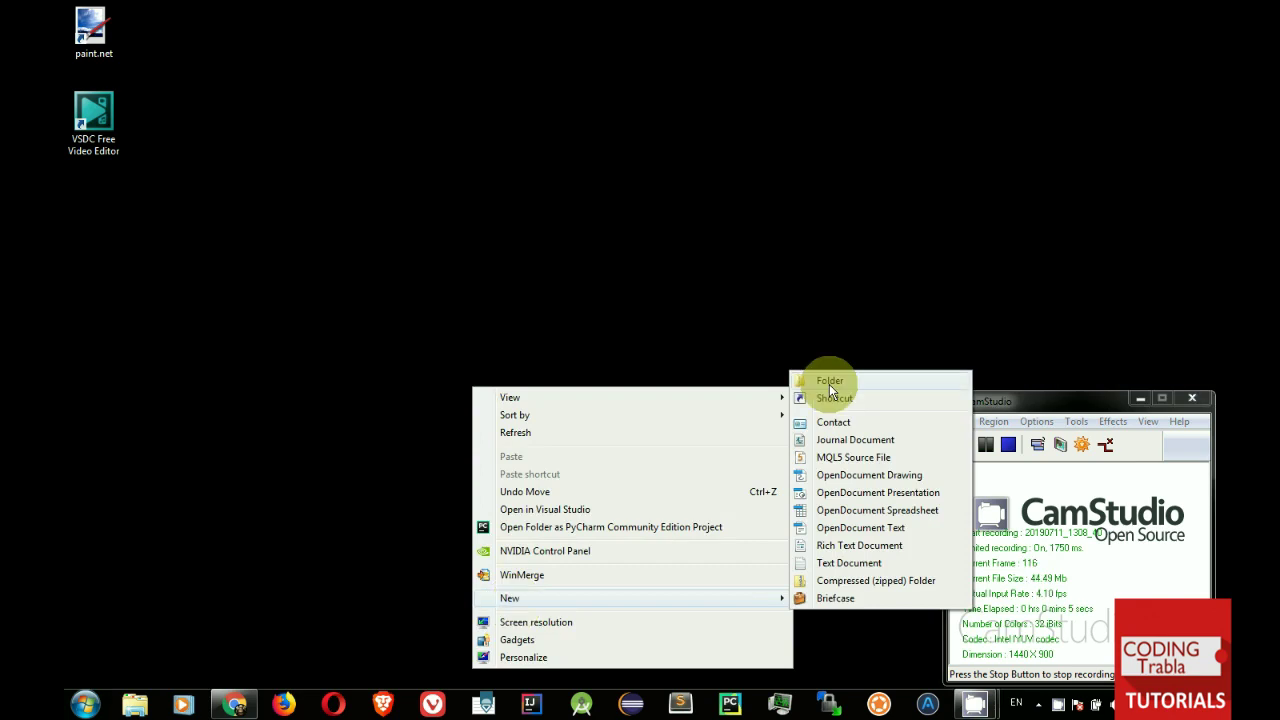
pyautogui.click(884, 382)
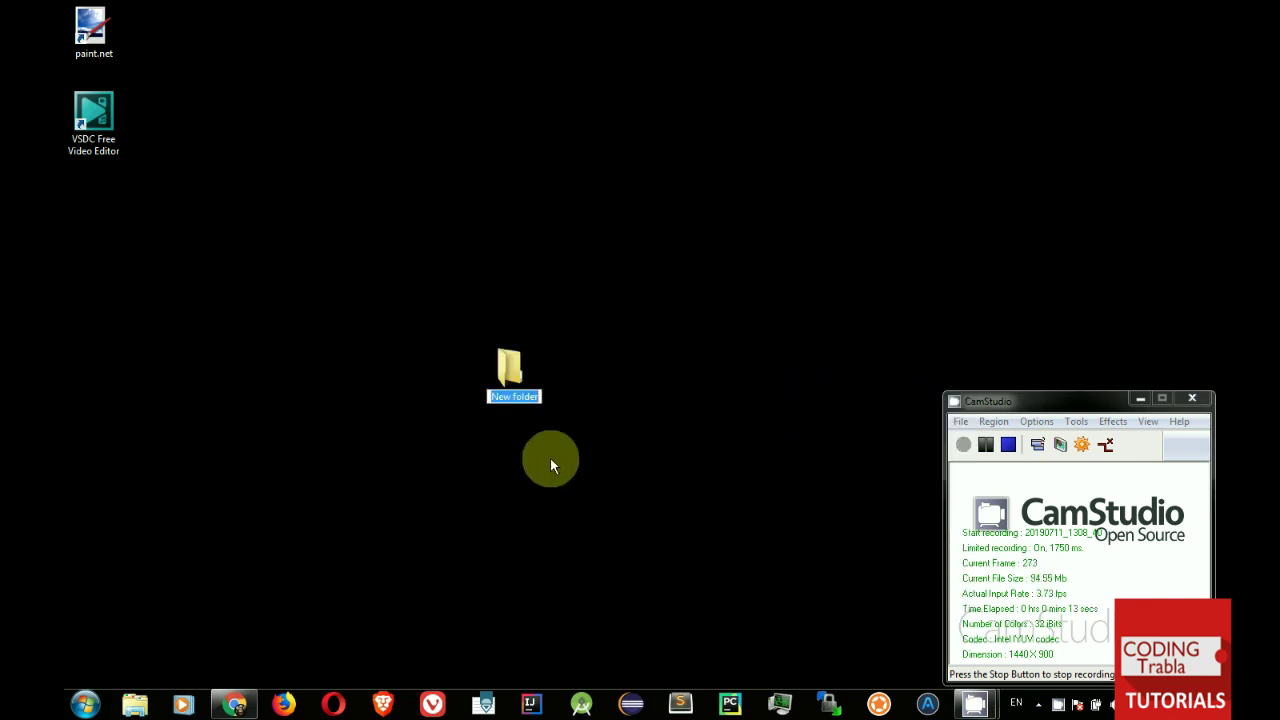
pyautogui.write('Instagram Video')
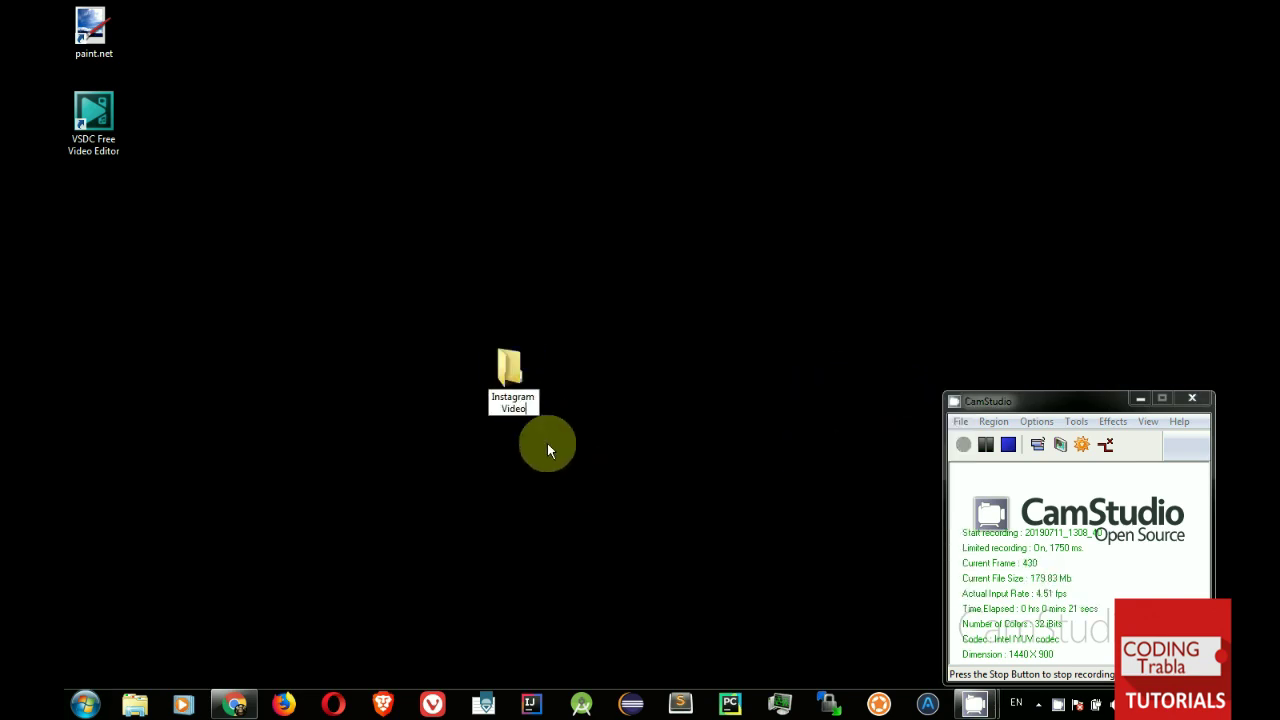
pyautogui.press('Return')
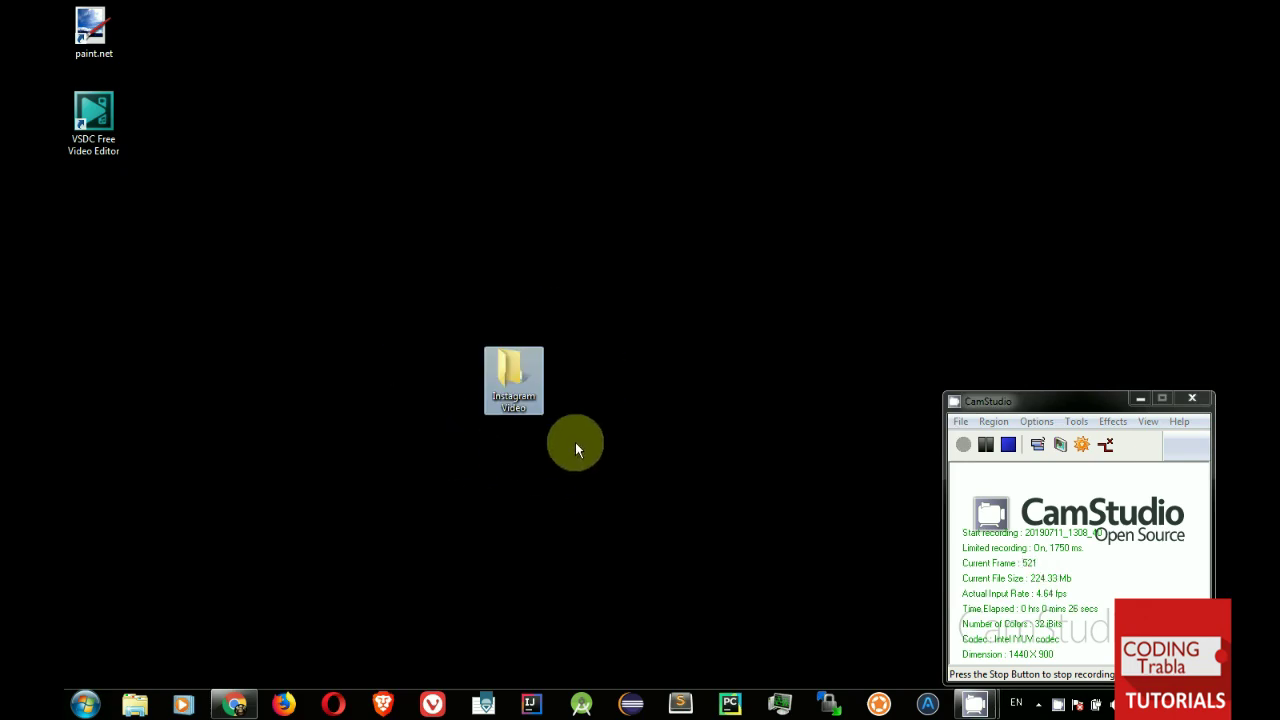
pyautogui.doubleClick(523, 405)
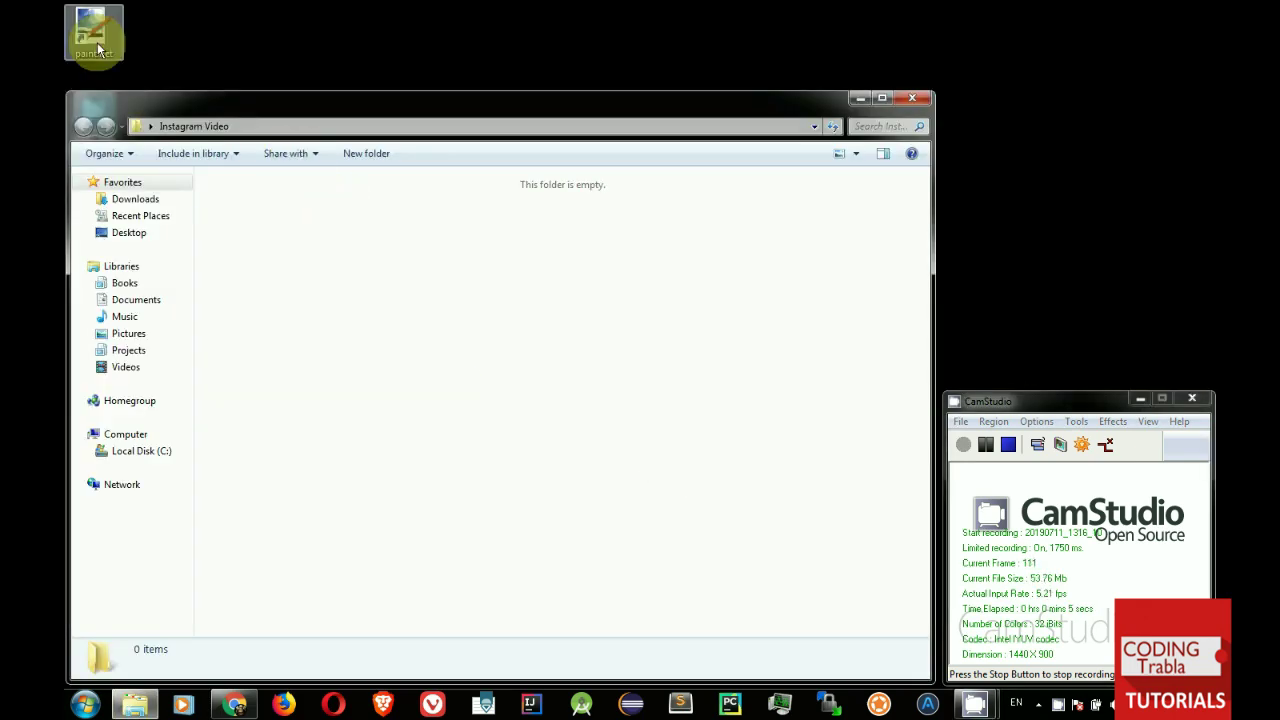
# Step: Launch Paint.NET and resize the blank image from 800 to 600 × 600 pixels
pyautogui.doubleClick(97, 42)
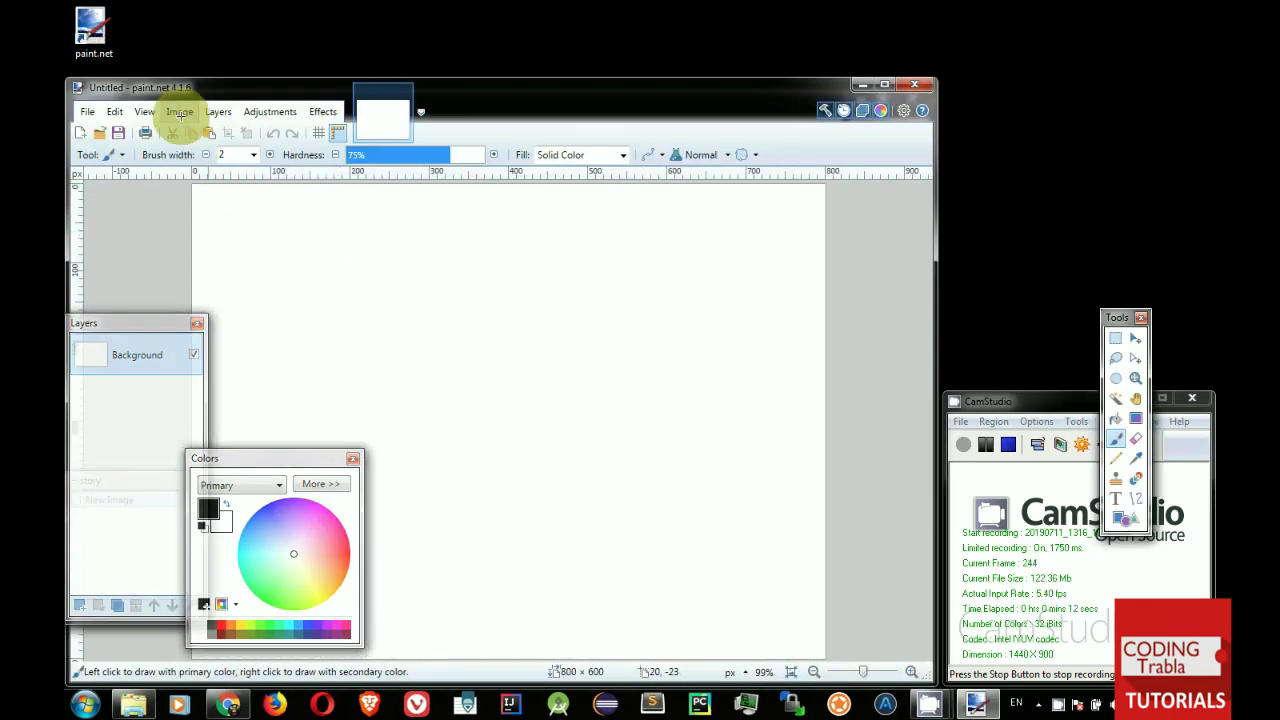
pyautogui.click(180, 113)
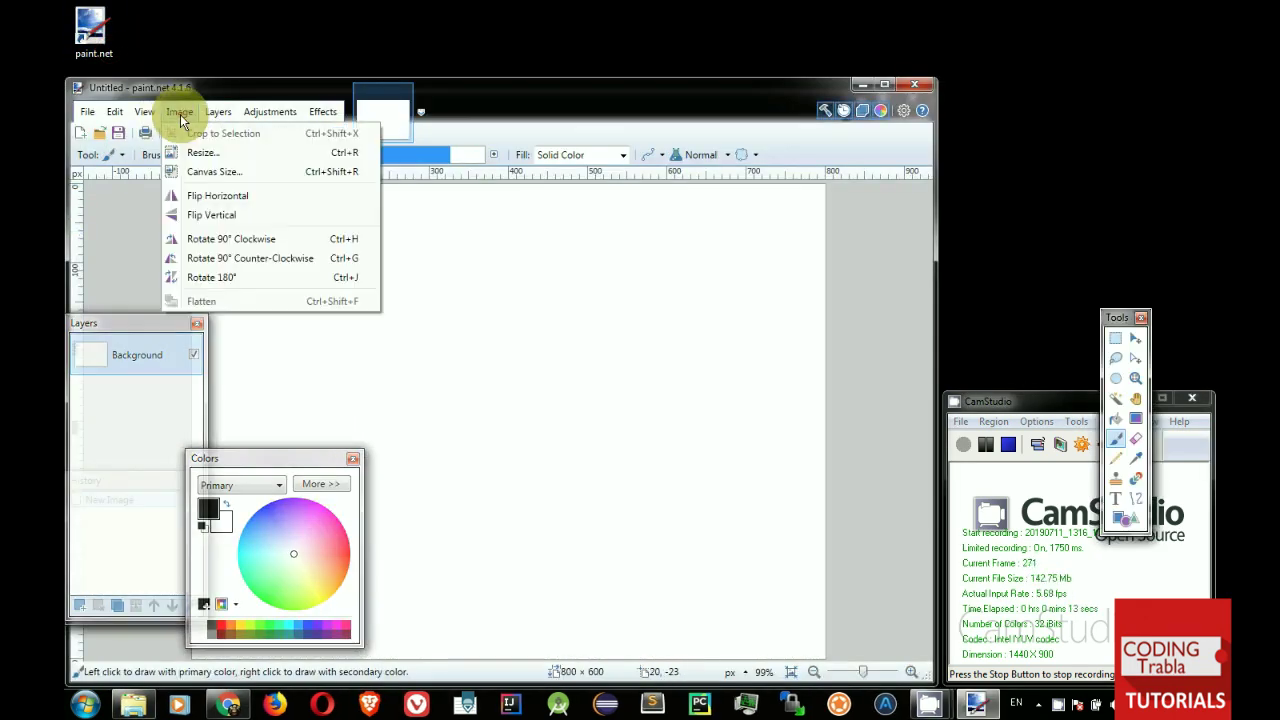
pyautogui.click(235, 153)
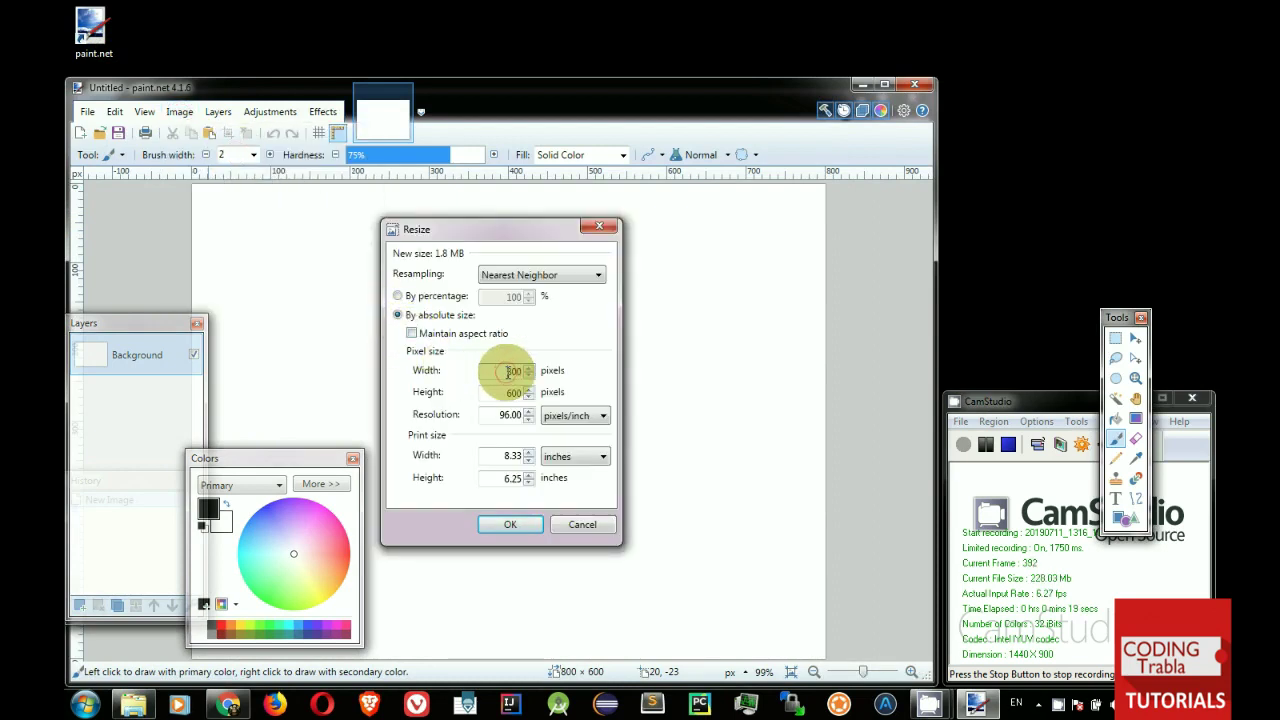
pyautogui.click(412, 335)
pyautogui.doubleClick(514, 370)
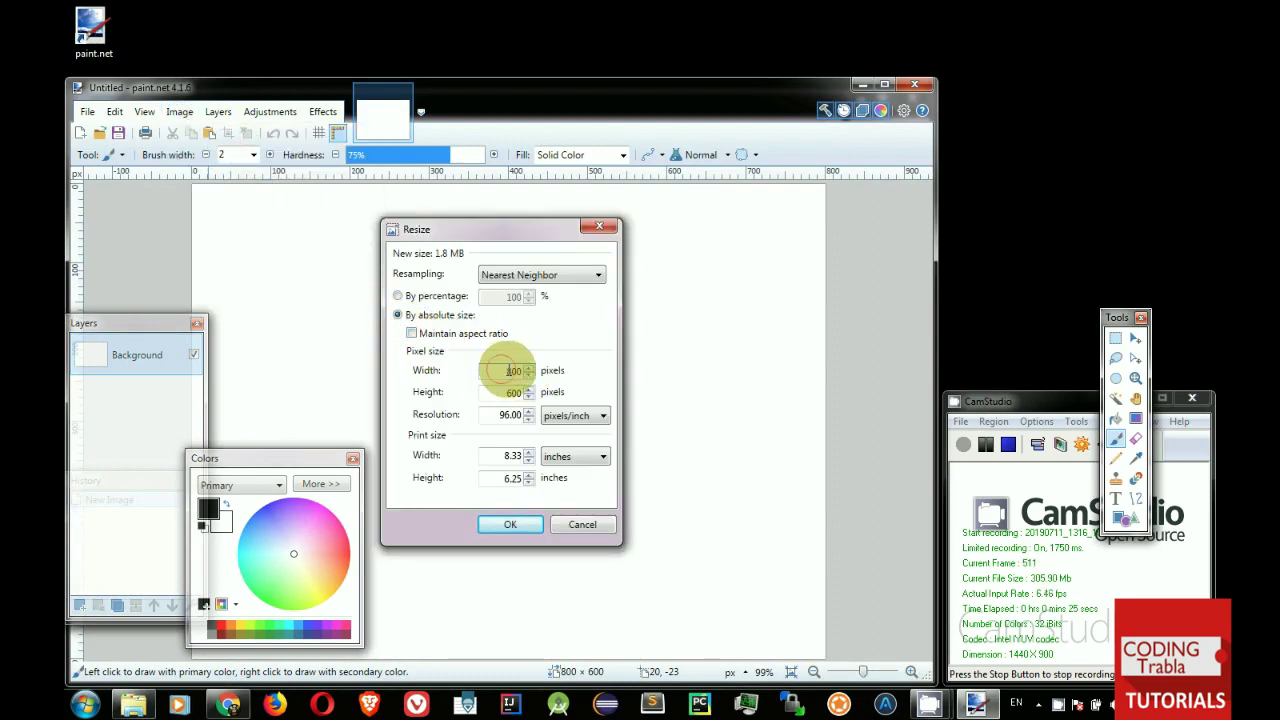
pyautogui.write('600')
pyautogui.doubleClick(509, 391)
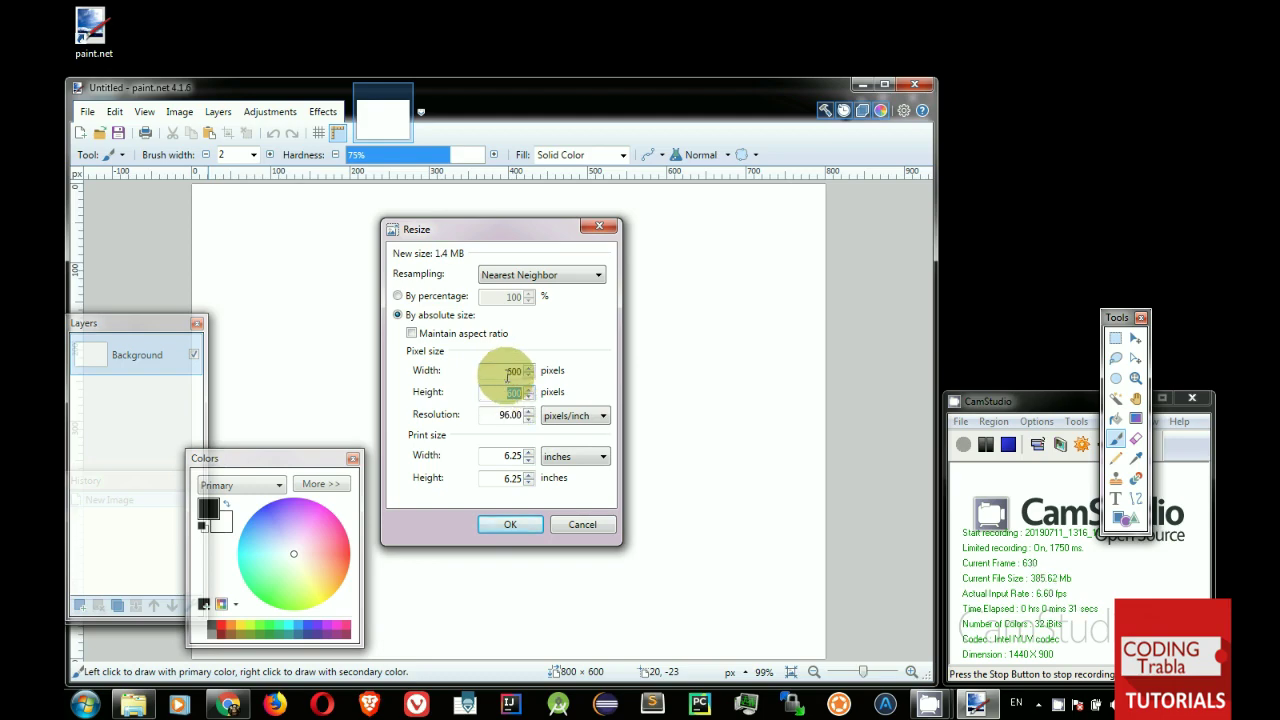
pyautogui.doubleClick(508, 371)
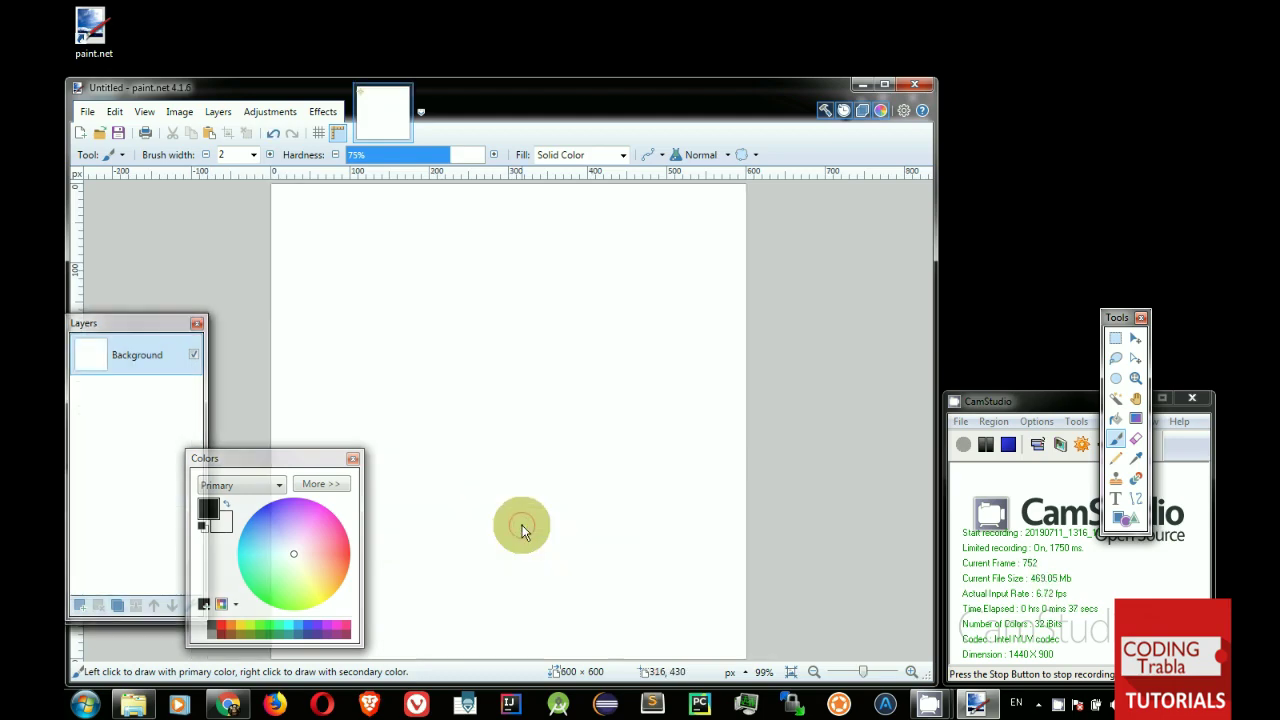
# Step: Save the image as Untitled.png in the Instagram Video folder
pyautogui.click(118, 133)
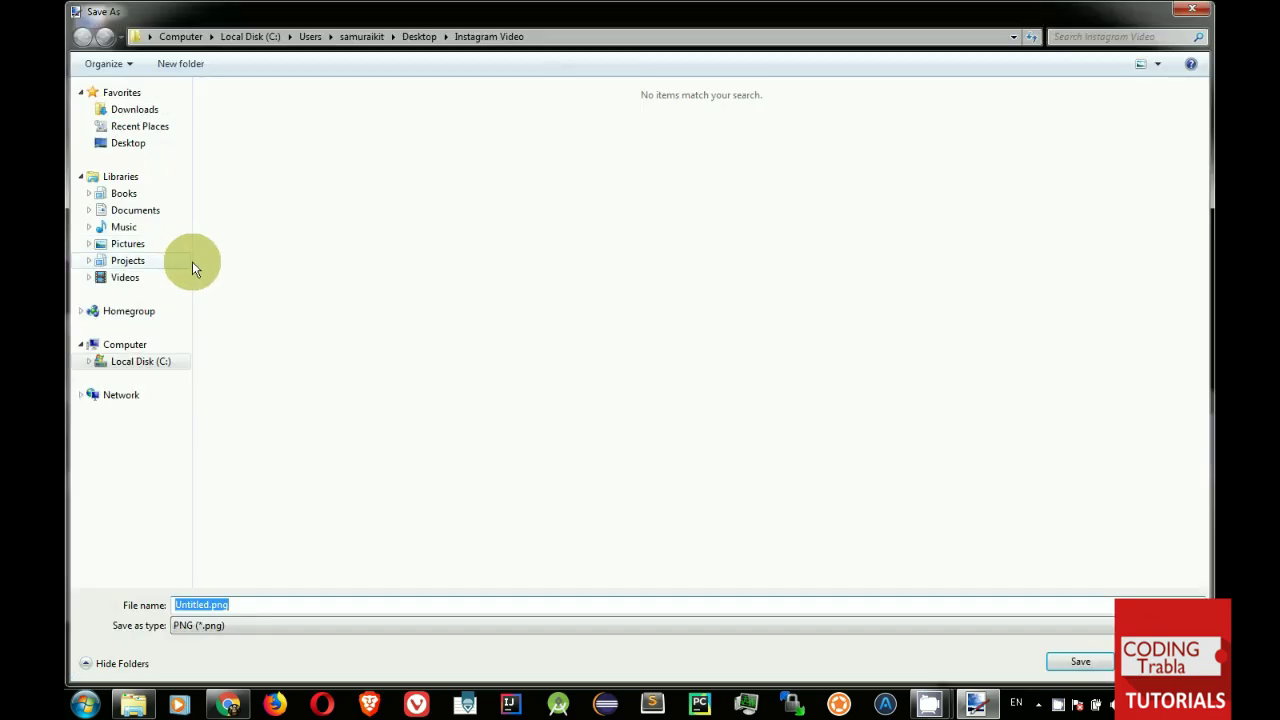
pyautogui.click(572, 36)
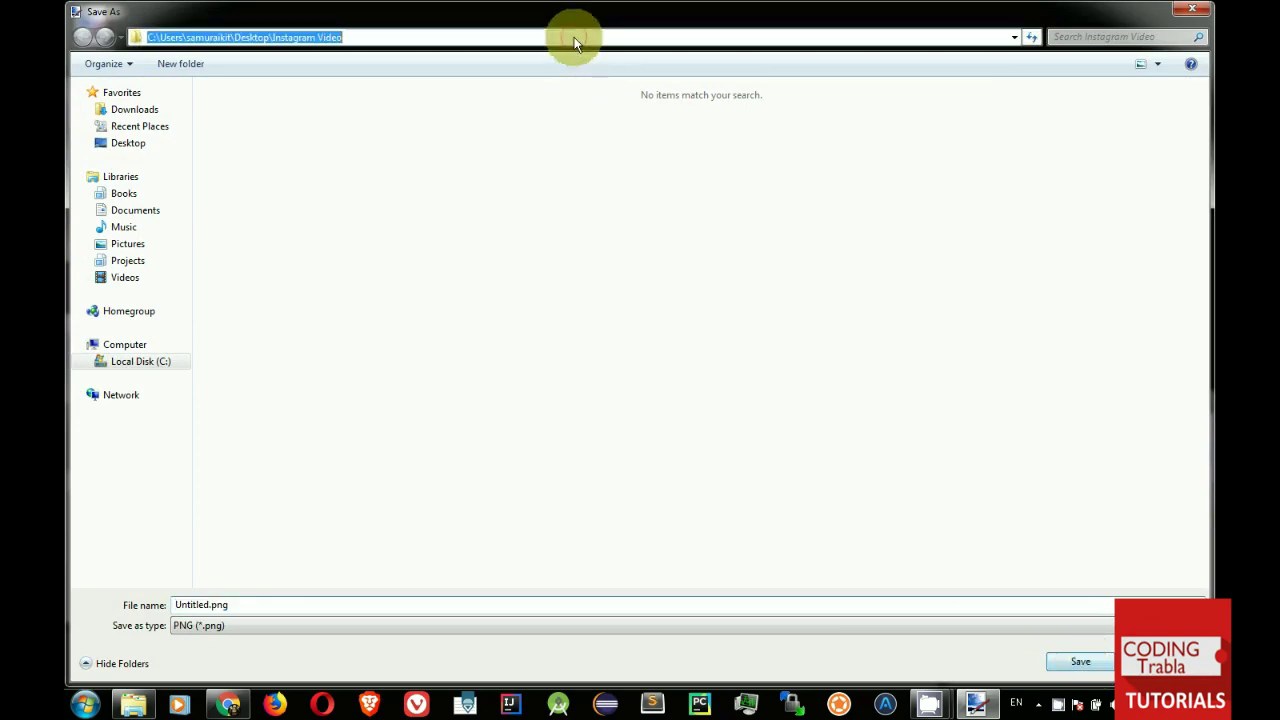
pyautogui.click(1075, 667)
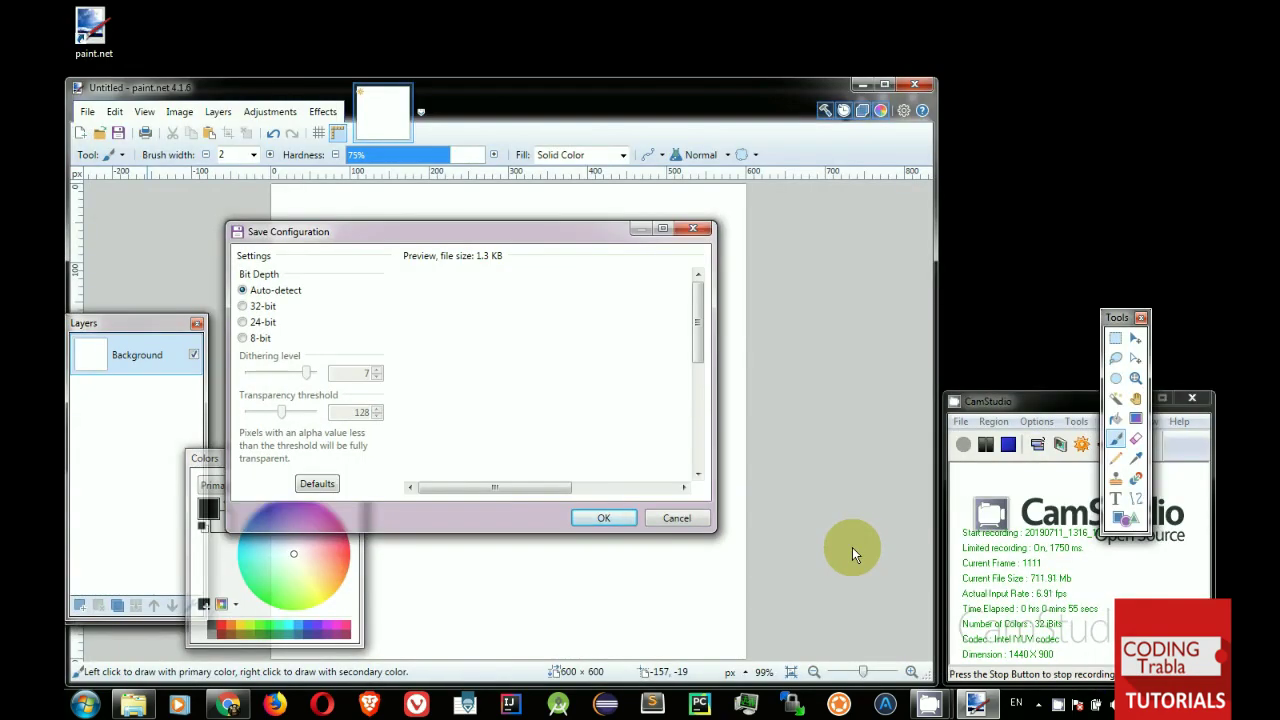
pyautogui.click(590, 520)
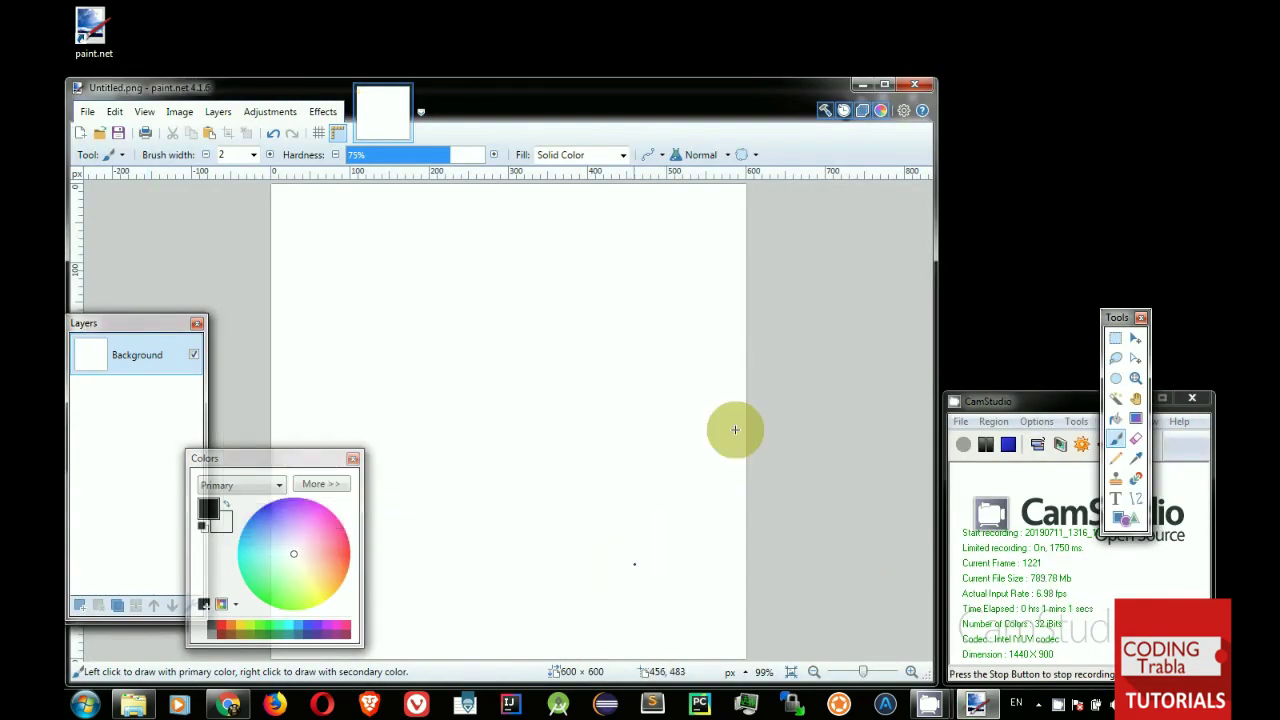
# Step: Close Paint.NET, copy Untitled.png and paste duplicates until Instagram Video holds twelve images
pyautogui.click(914, 84)
pyautogui.click(247, 212)
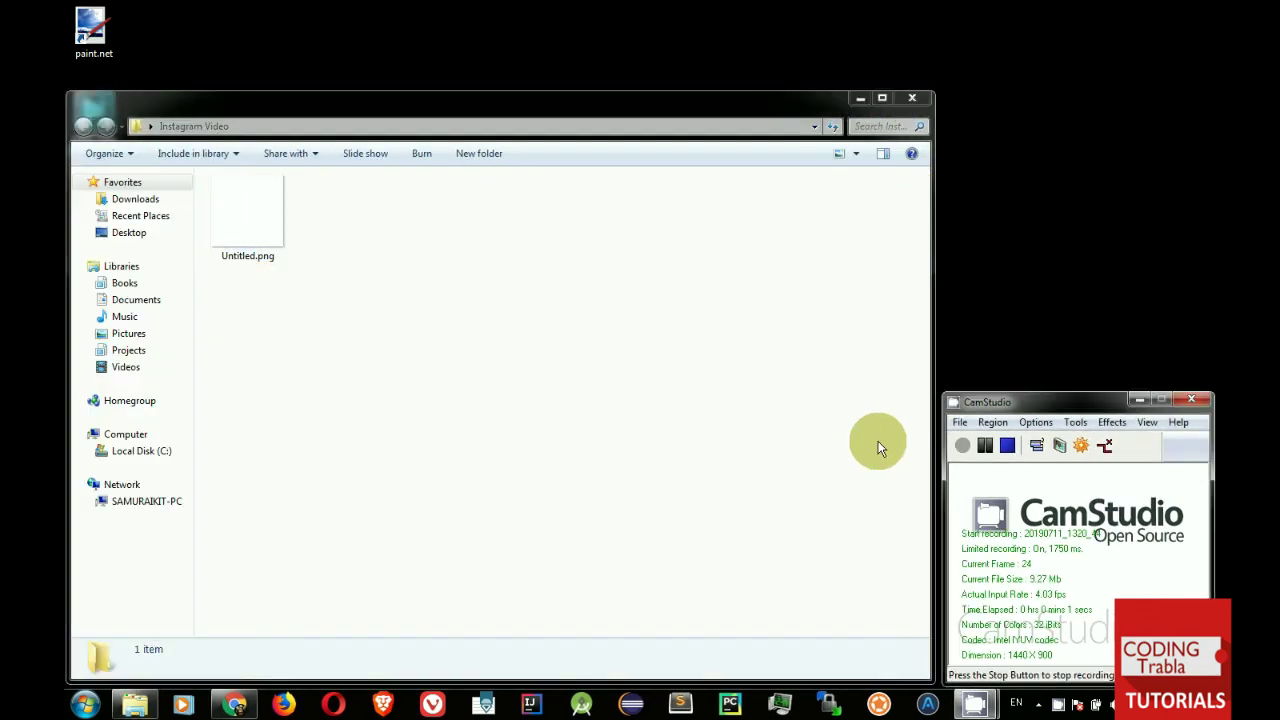
pyautogui.click(263, 240)
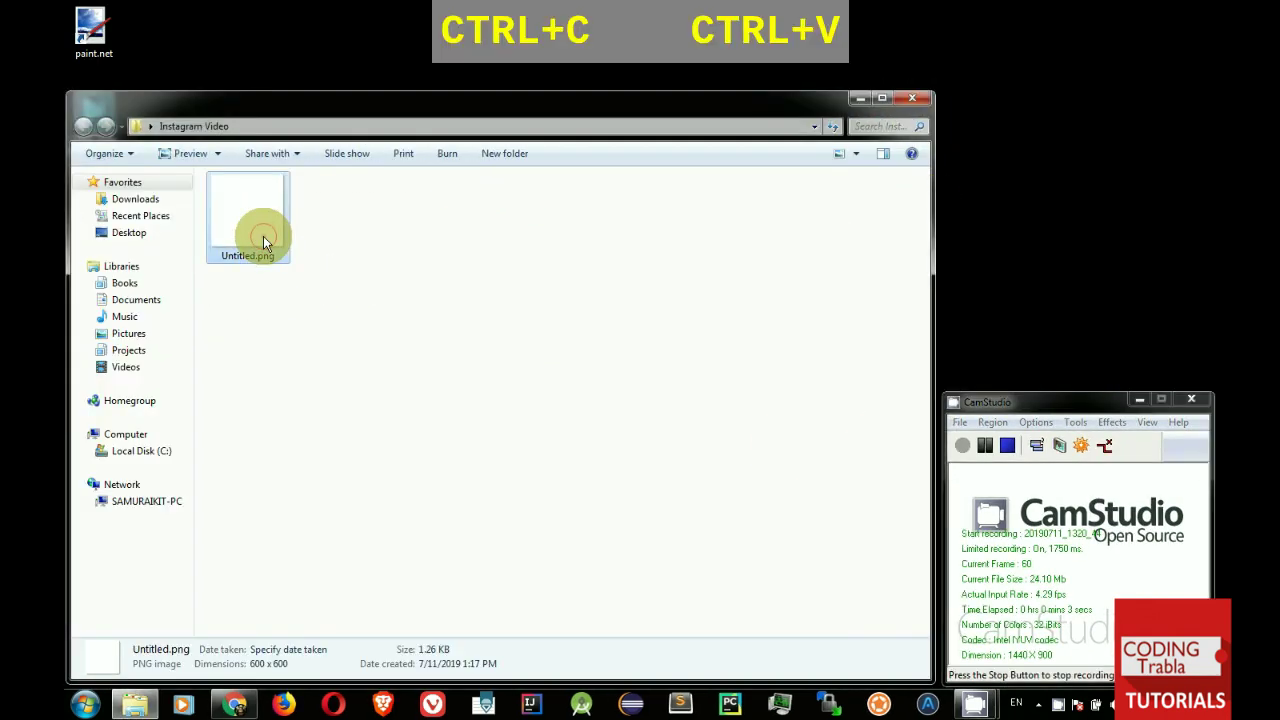
pyautogui.hotkey('ctrl', 'c')
pyautogui.hotkey('ctrl', 'v')
pyautogui.hotkey('ctrl', 'v')
pyautogui.hotkey('ctrl', 'v')
pyautogui.hotkey('ctrl', 'v')
pyautogui.hotkey('ctrl', 'v')
pyautogui.hotkey('ctrl', 'v')
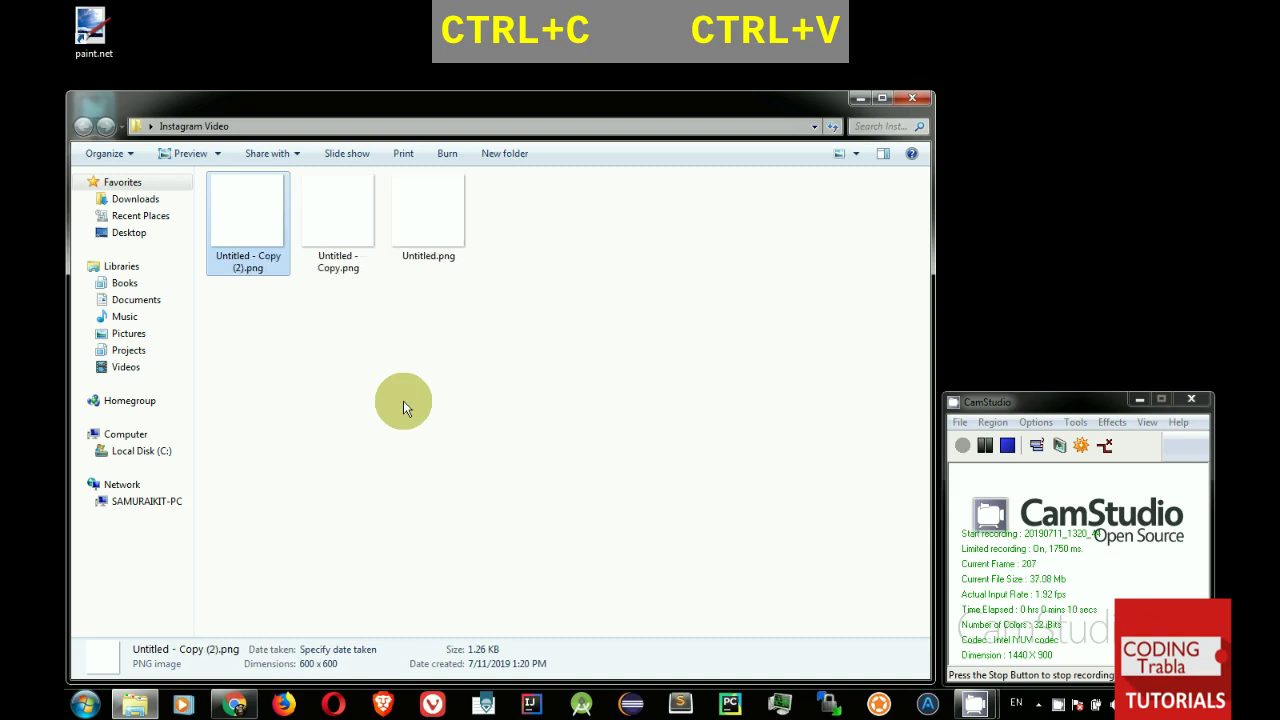
pyautogui.hotkey('ctrl', 'v')
pyautogui.hotkey('ctrl', 'v')
pyautogui.hotkey('ctrl', 'v')
pyautogui.hotkey('ctrl', 'v')
pyautogui.hotkey('ctrl', 'v')
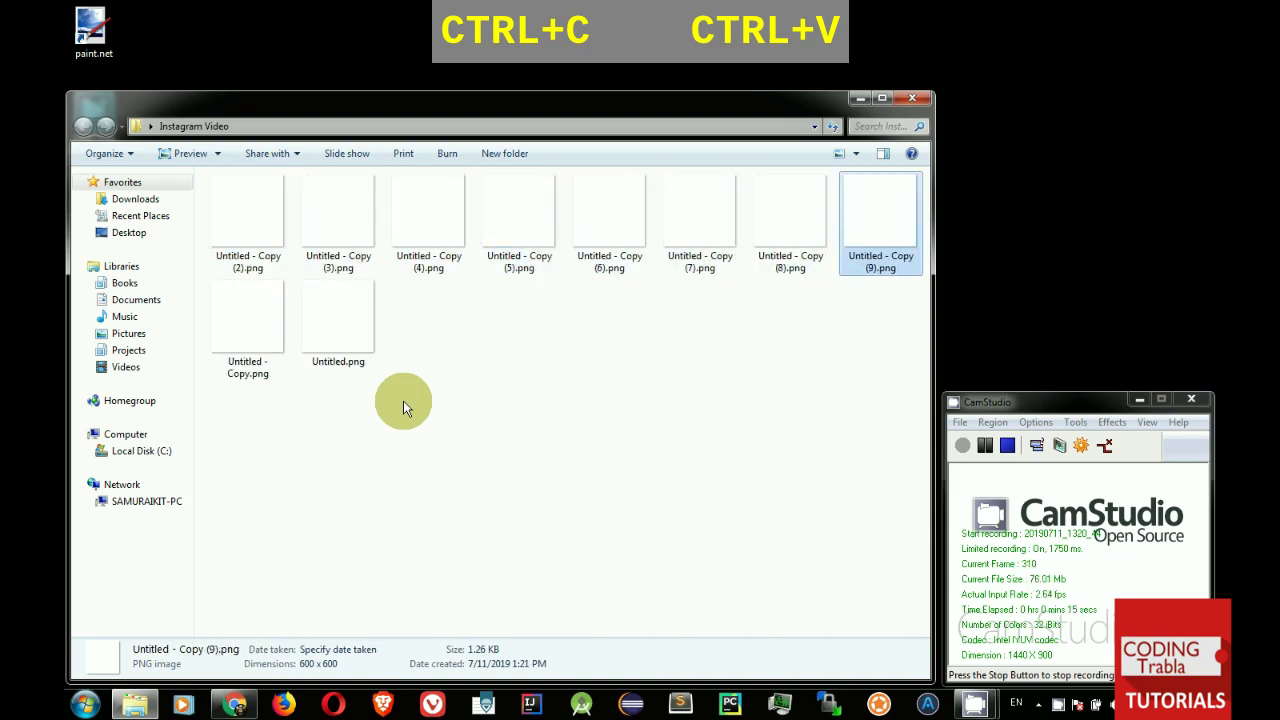
pyautogui.moveTo(206, 464); pyautogui.dragTo(880, 200)
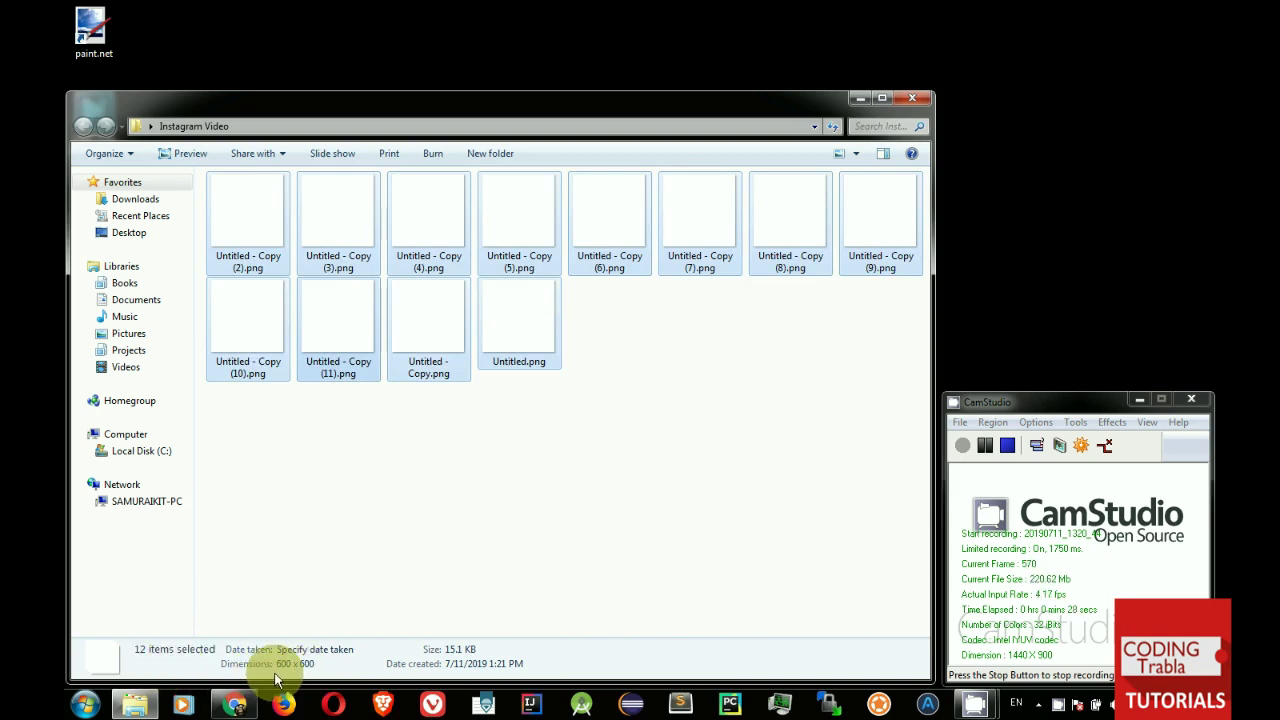
pyautogui.click(686, 447)
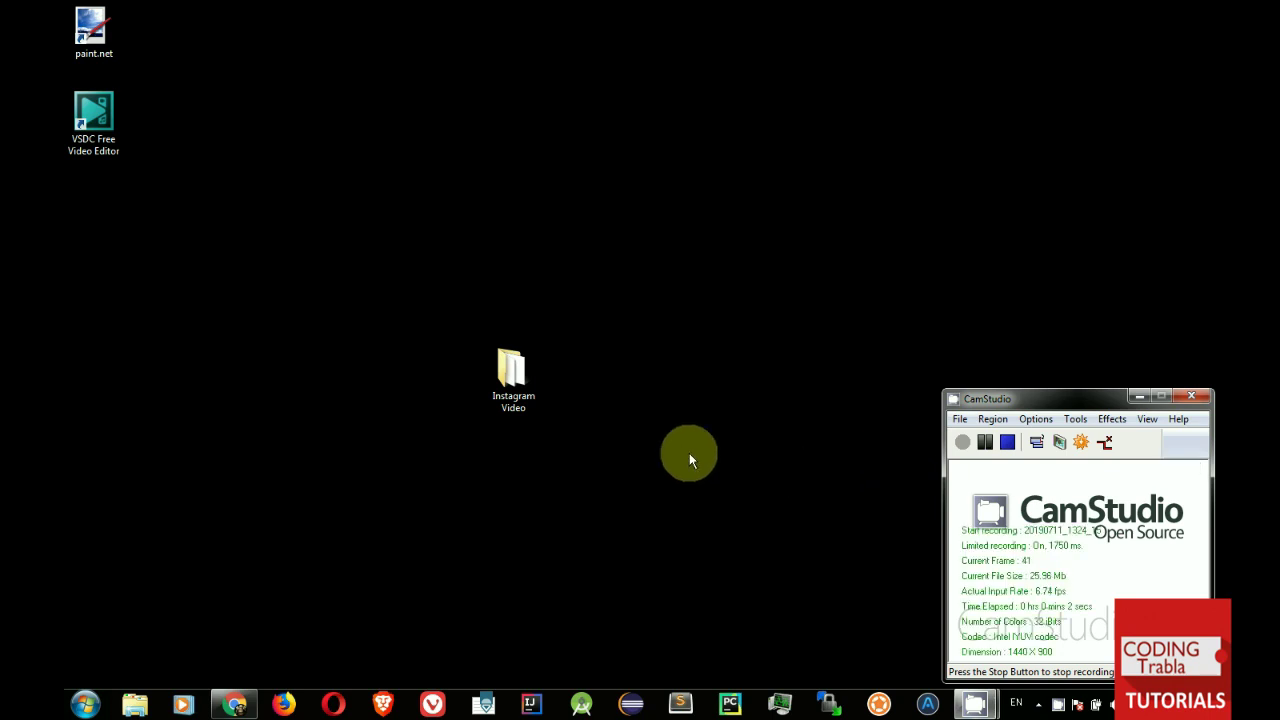
pyautogui.click(515, 380)
# Step: Rename the first two copies to start.png and call_to_action.png
pyautogui.doubleClick(515, 380)
pyautogui.click(268, 262)
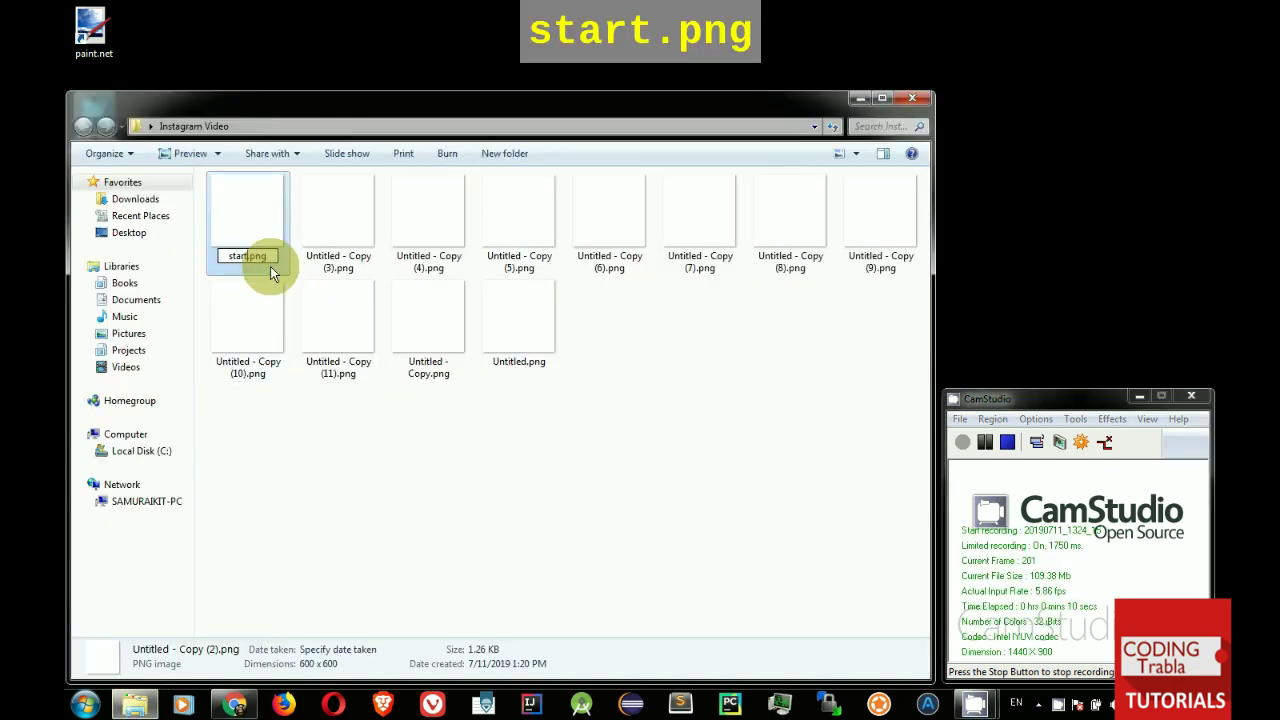
pyautogui.doubleClick(262, 260)
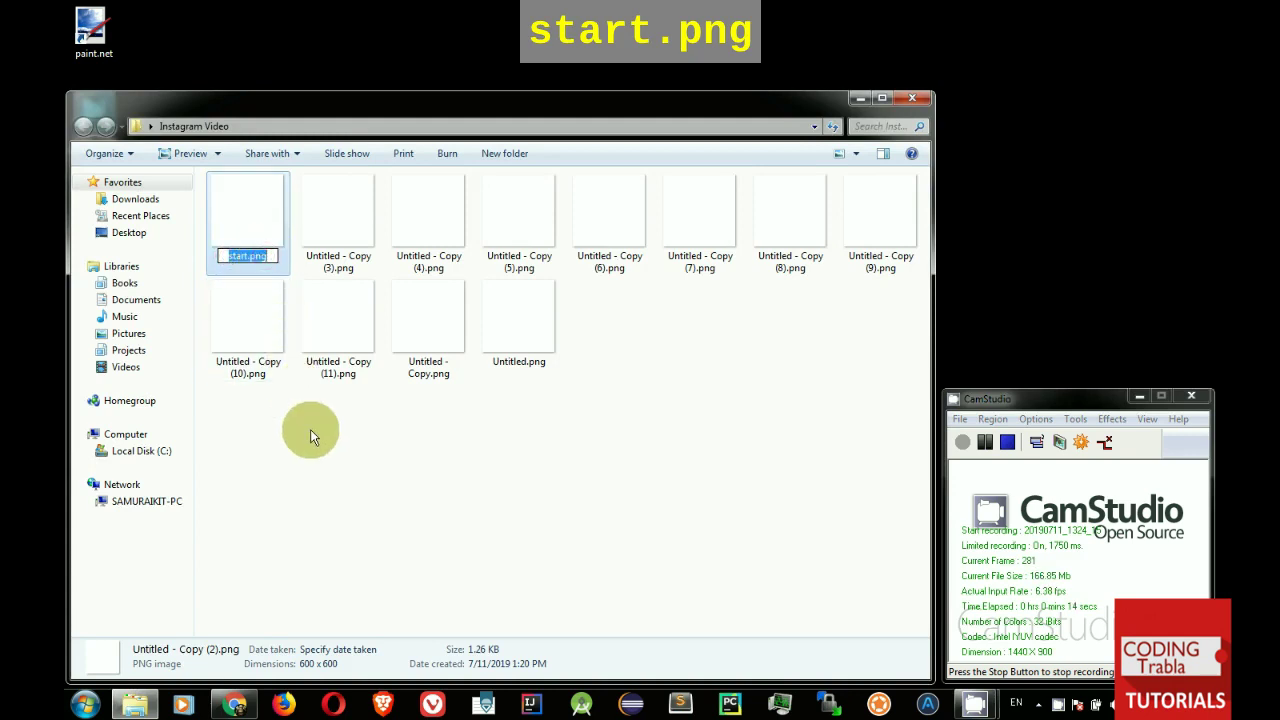
pyautogui.press('Return')
pyautogui.click(340, 258)
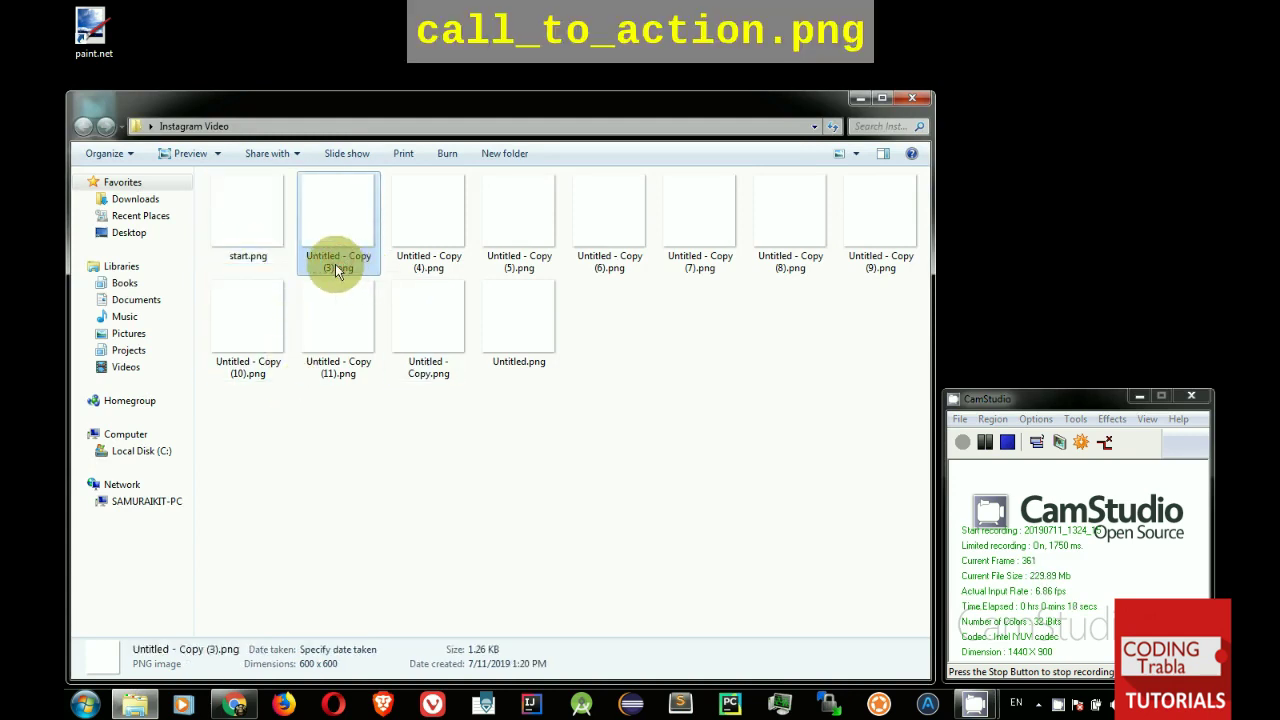
pyautogui.click(335, 264)
pyautogui.write('call_to_action')
pyautogui.press('Return')
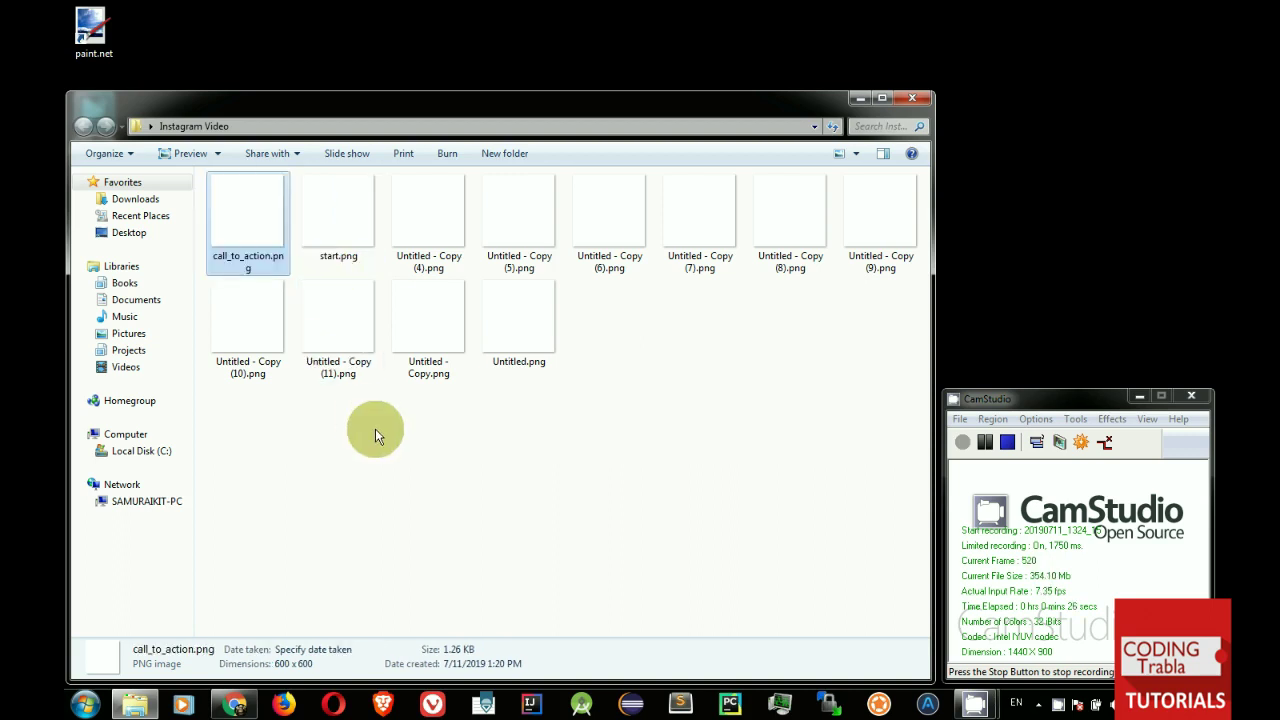
# Step: Rename the next two copies to car_10.png and car_9.png
pyautogui.click(987, 442)
pyautogui.click(439, 262)
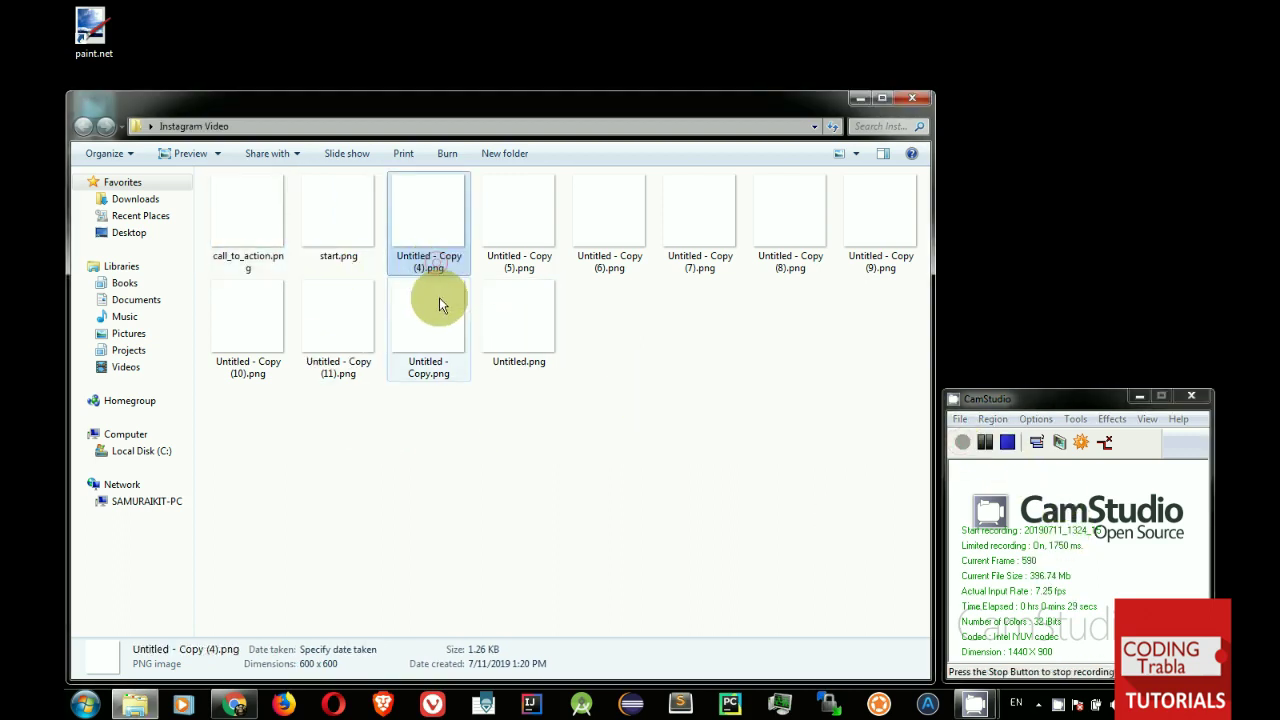
pyautogui.click(441, 274)
pyautogui.write('car')
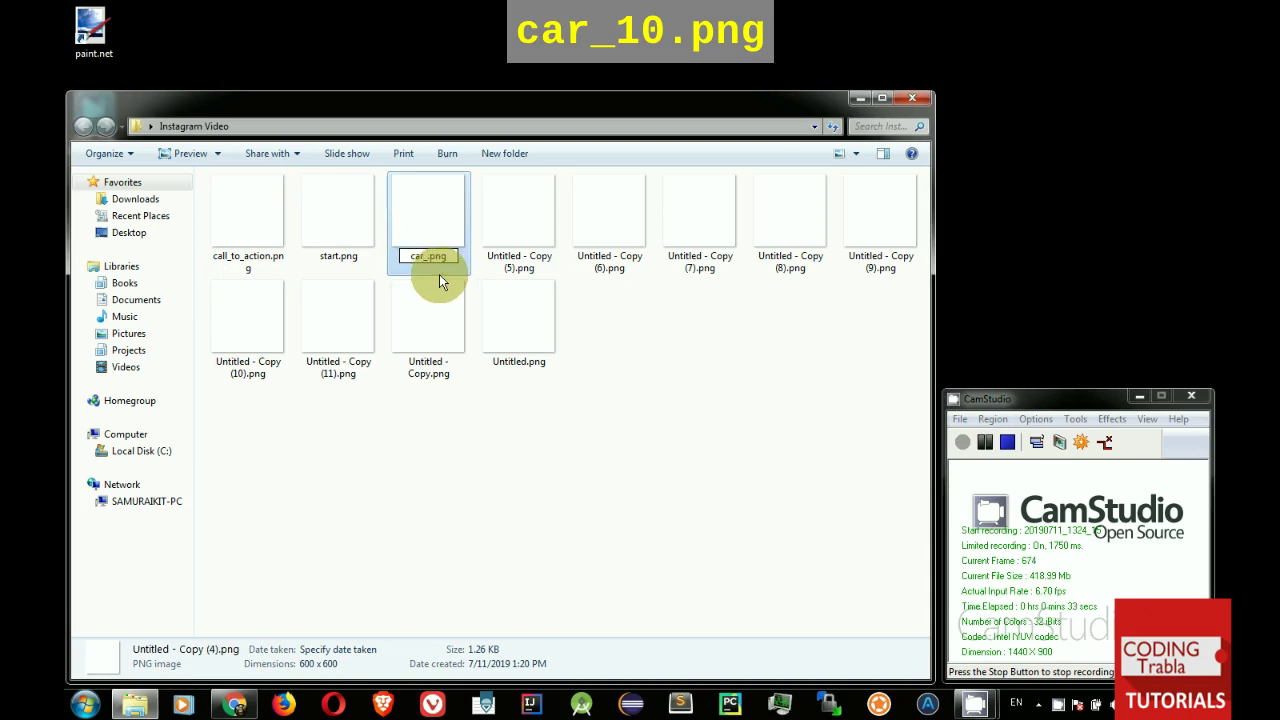
pyautogui.write('_10')
pyautogui.press('Return')
pyautogui.click(494, 260)
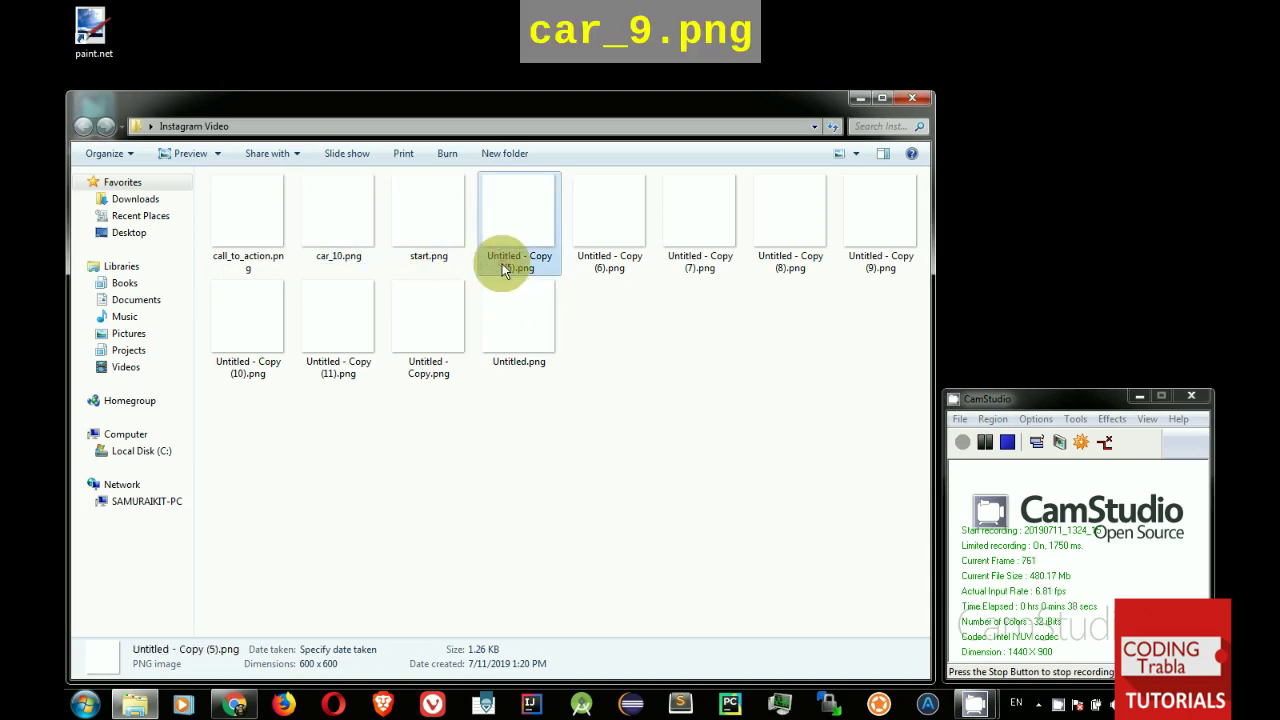
pyautogui.write('car_9')
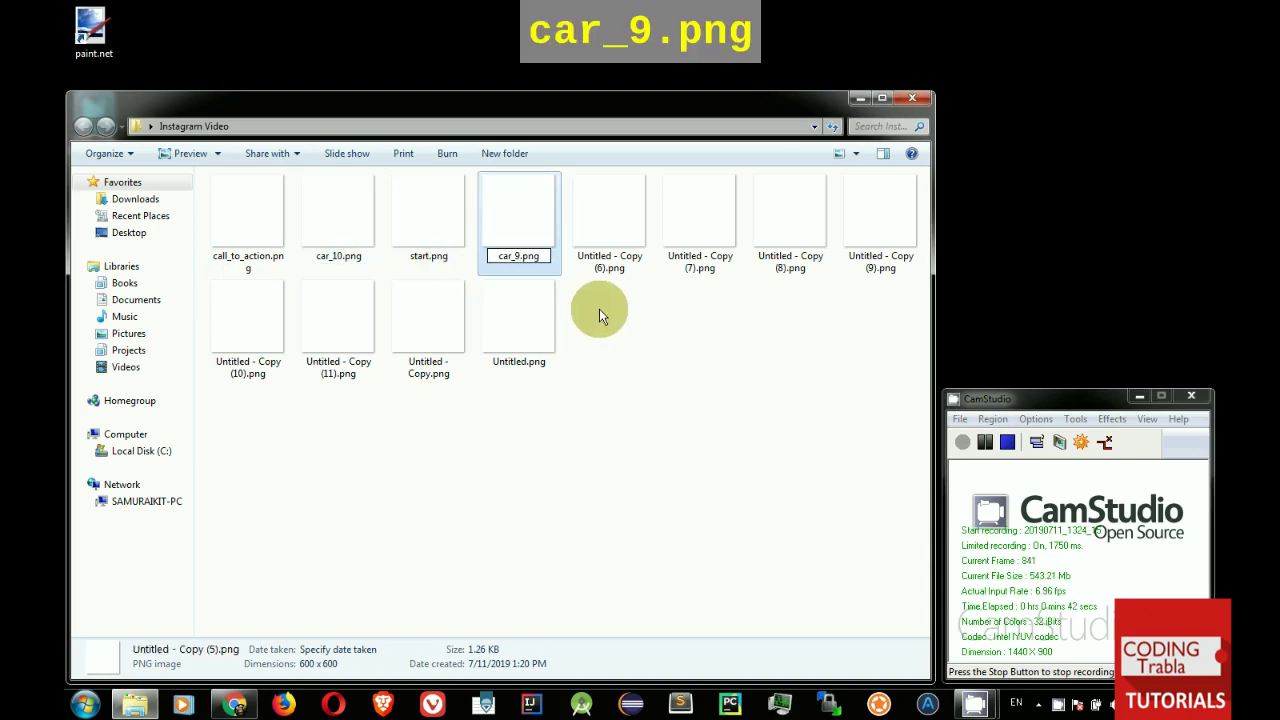
pyautogui.press('Return')
# Step: Rename Copy (6), (7) and (8) to car_8.png, car_7.png and car_6.png
pyautogui.click(605, 258)
pyautogui.click(607, 258)
pyautogui.write('car_8.png')
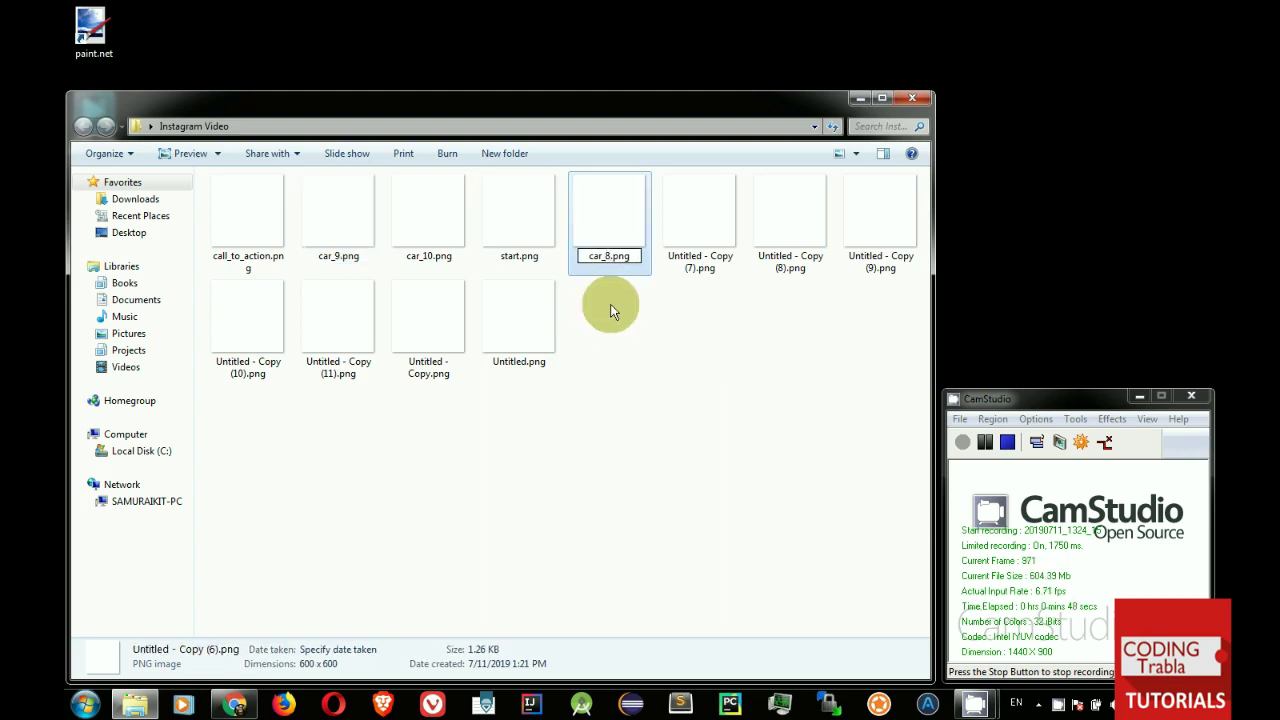
pyautogui.press('Return')
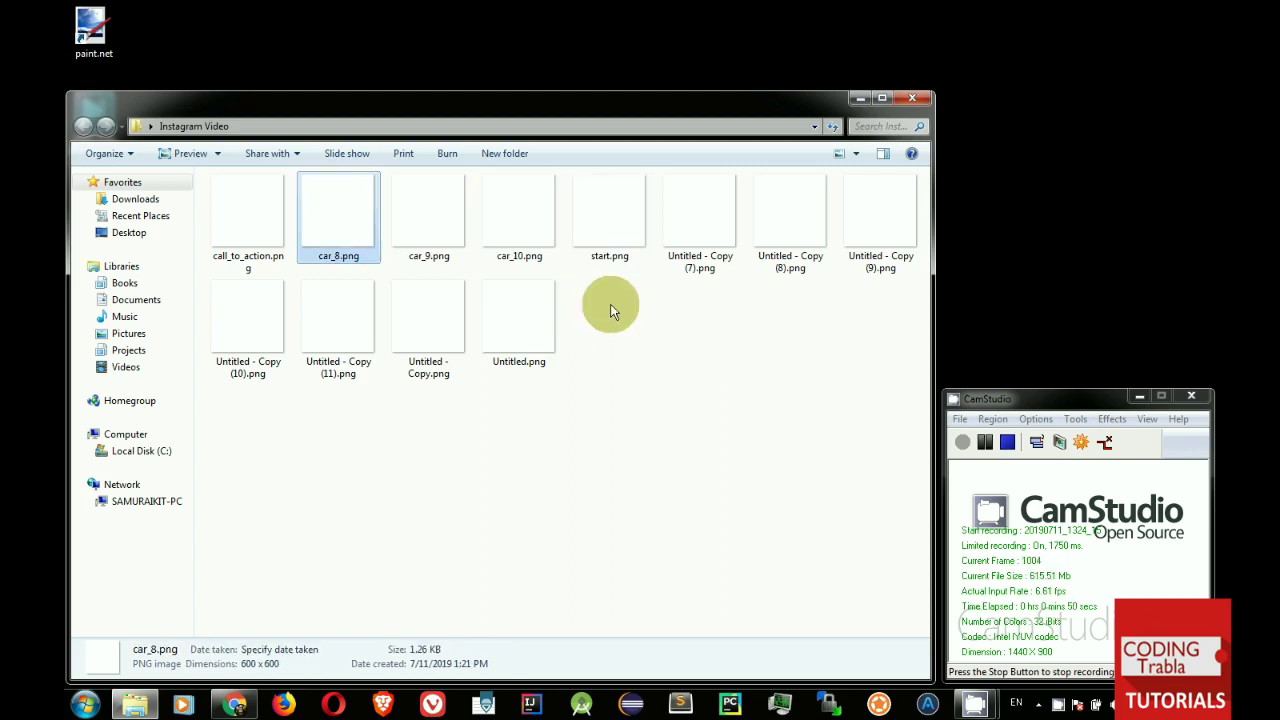
pyautogui.click(688, 278)
pyautogui.write('car_7')
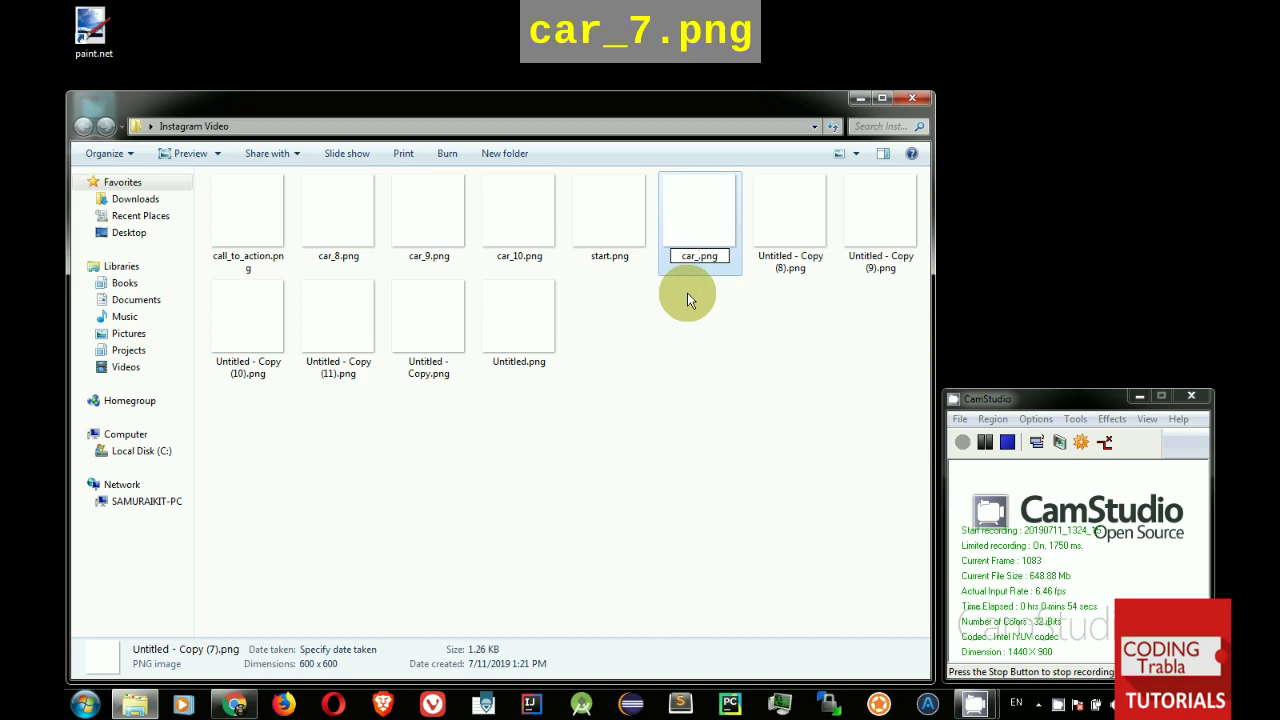
pyautogui.press('Return')
pyautogui.click(772, 265)
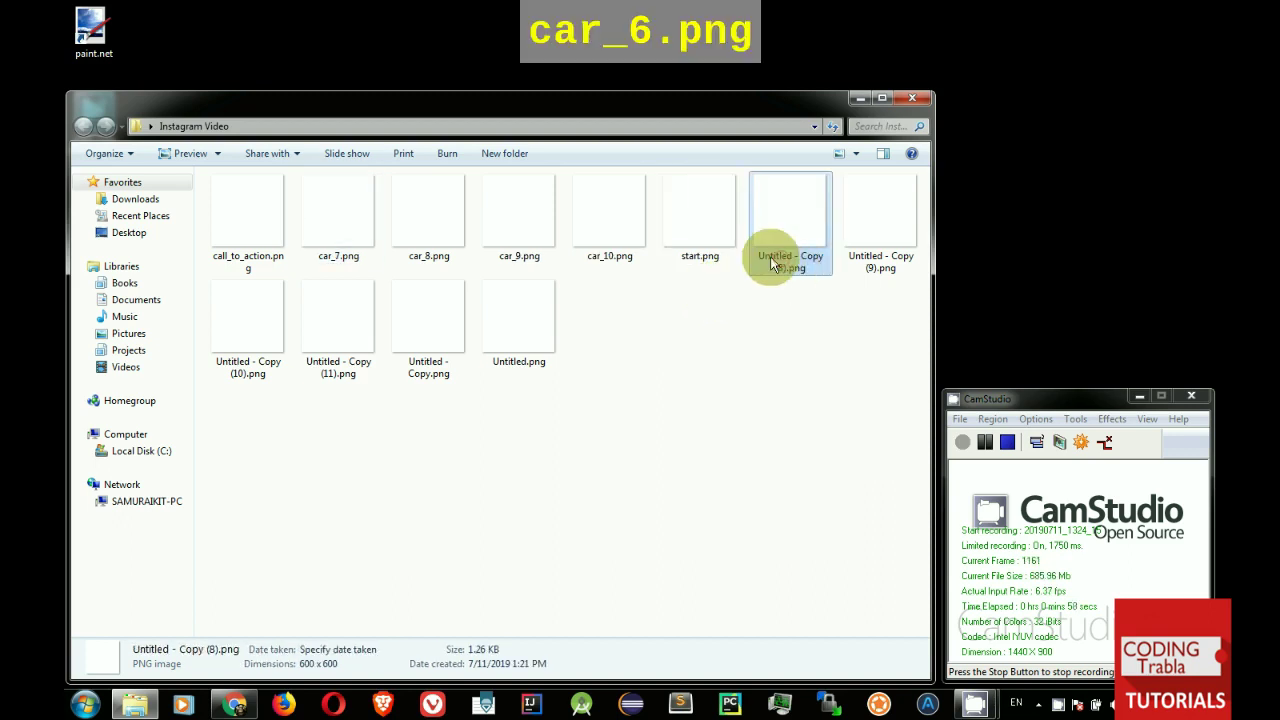
pyautogui.write('car_6')
pyautogui.press('Return')
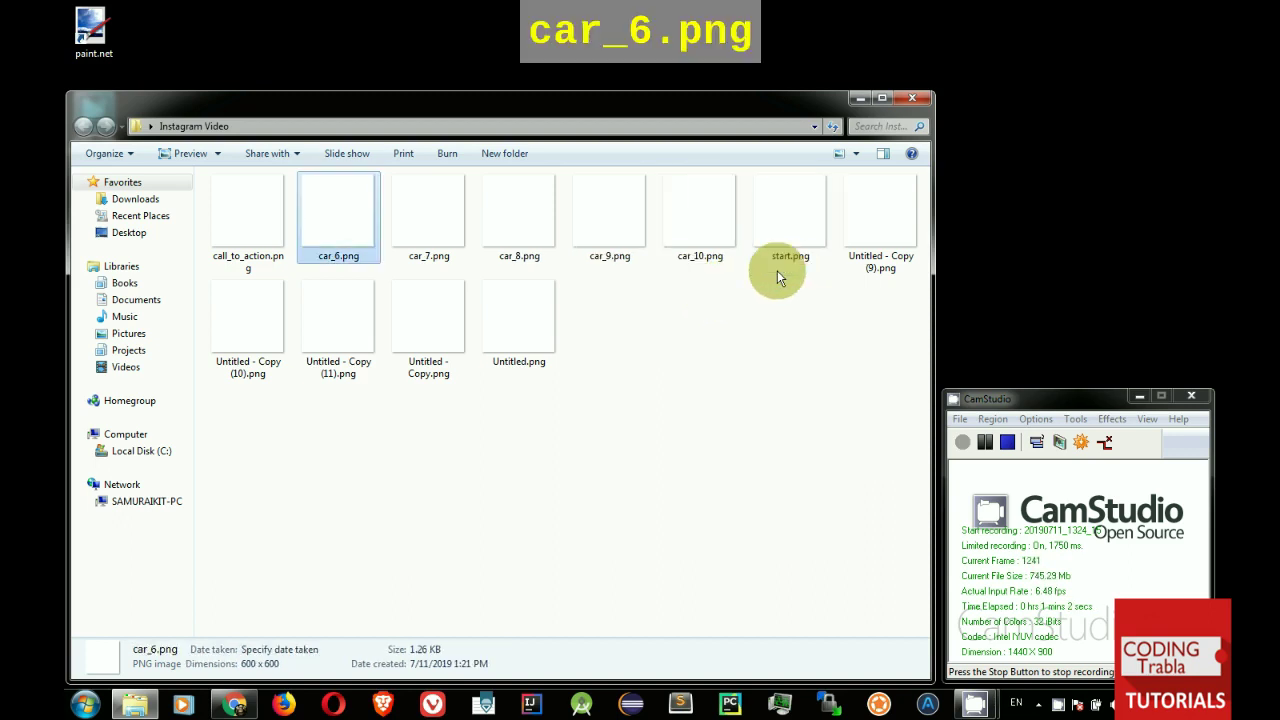
# Step: Rename Copy (9), (10) and (11) to car_5.png, car_4.png and car_3.png
pyautogui.click(876, 277)
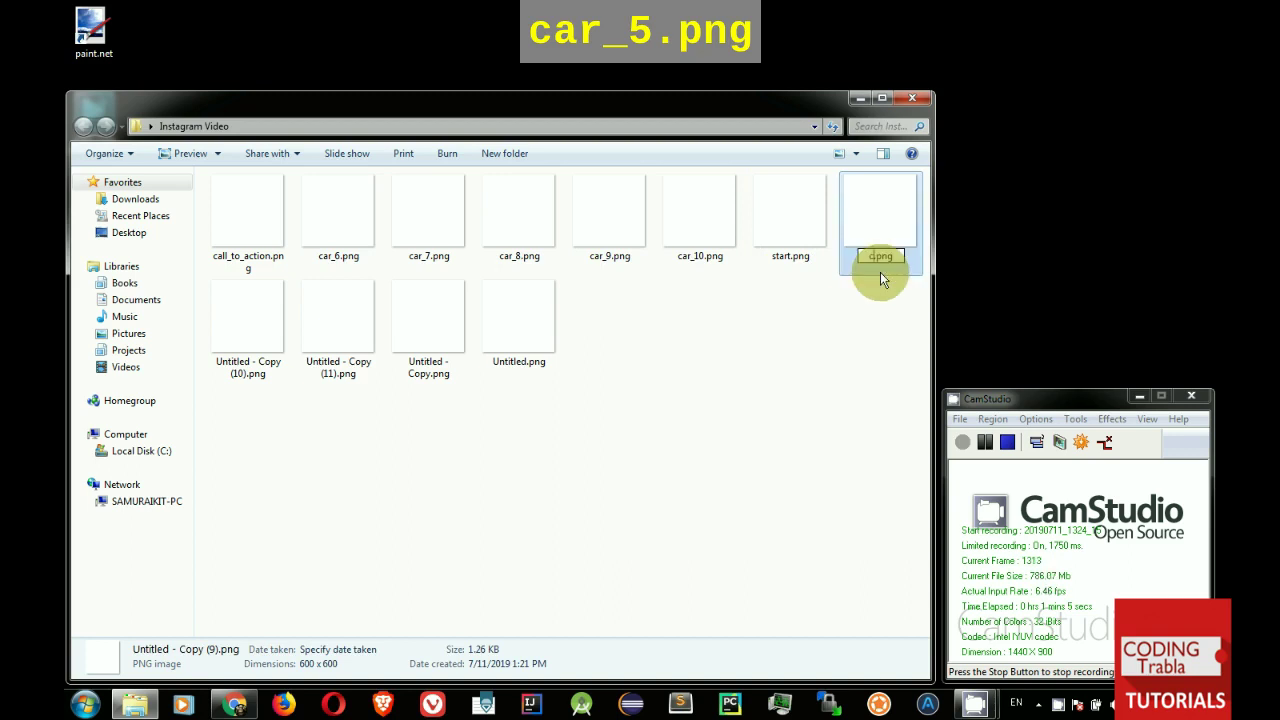
pyautogui.write('car_5')
pyautogui.press('Return')
pyautogui.click(243, 385)
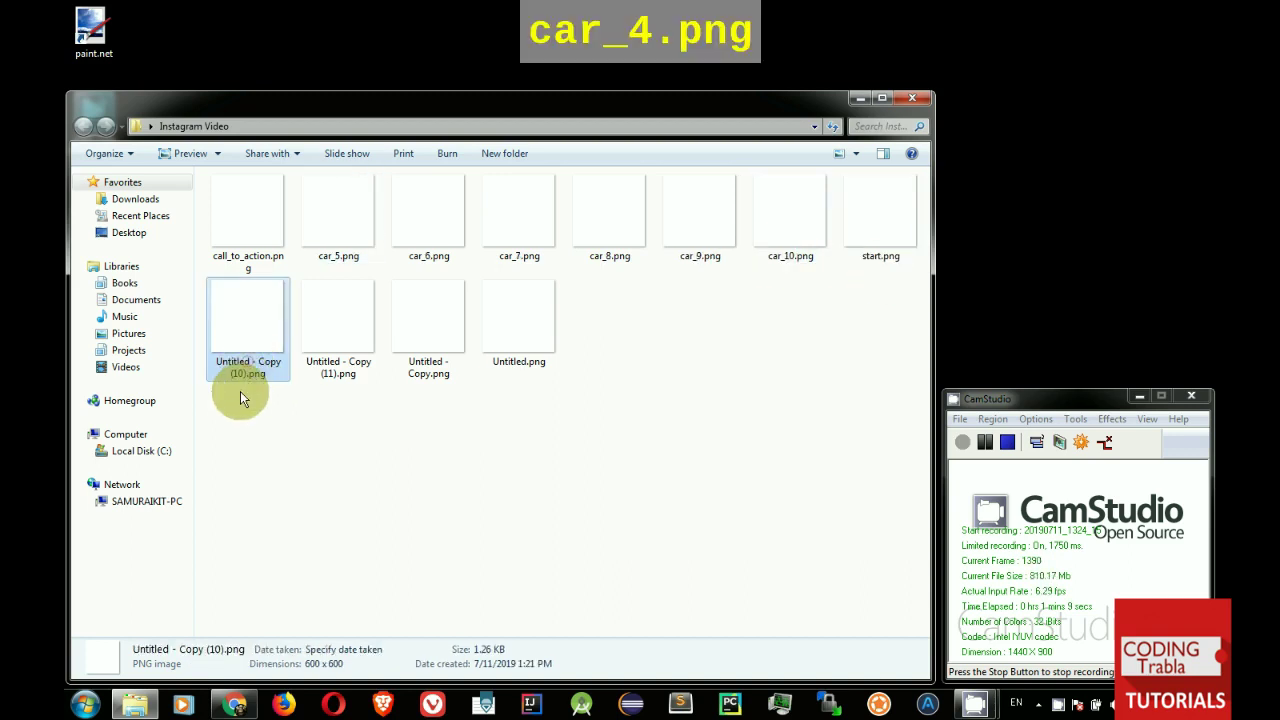
pyautogui.click(248, 374)
pyautogui.write('car_4')
pyautogui.press('Return')
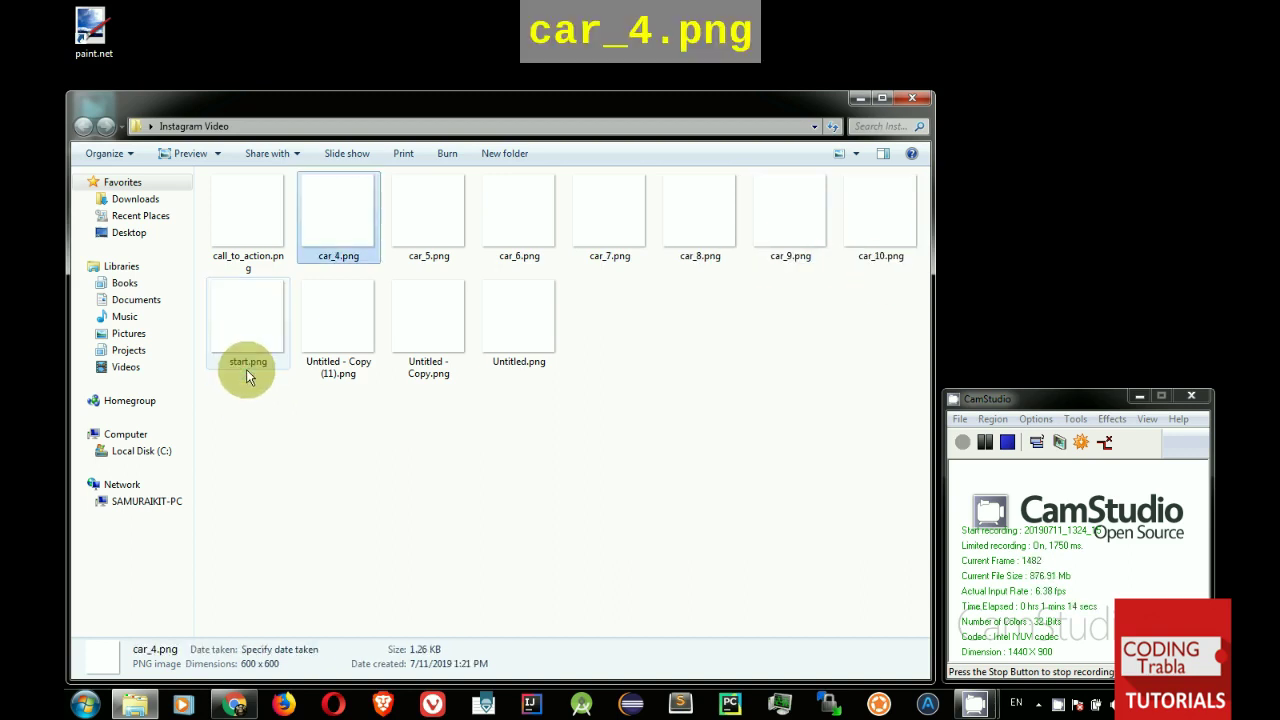
pyautogui.click(332, 367)
pyautogui.click(328, 370)
pyautogui.write('car_3')
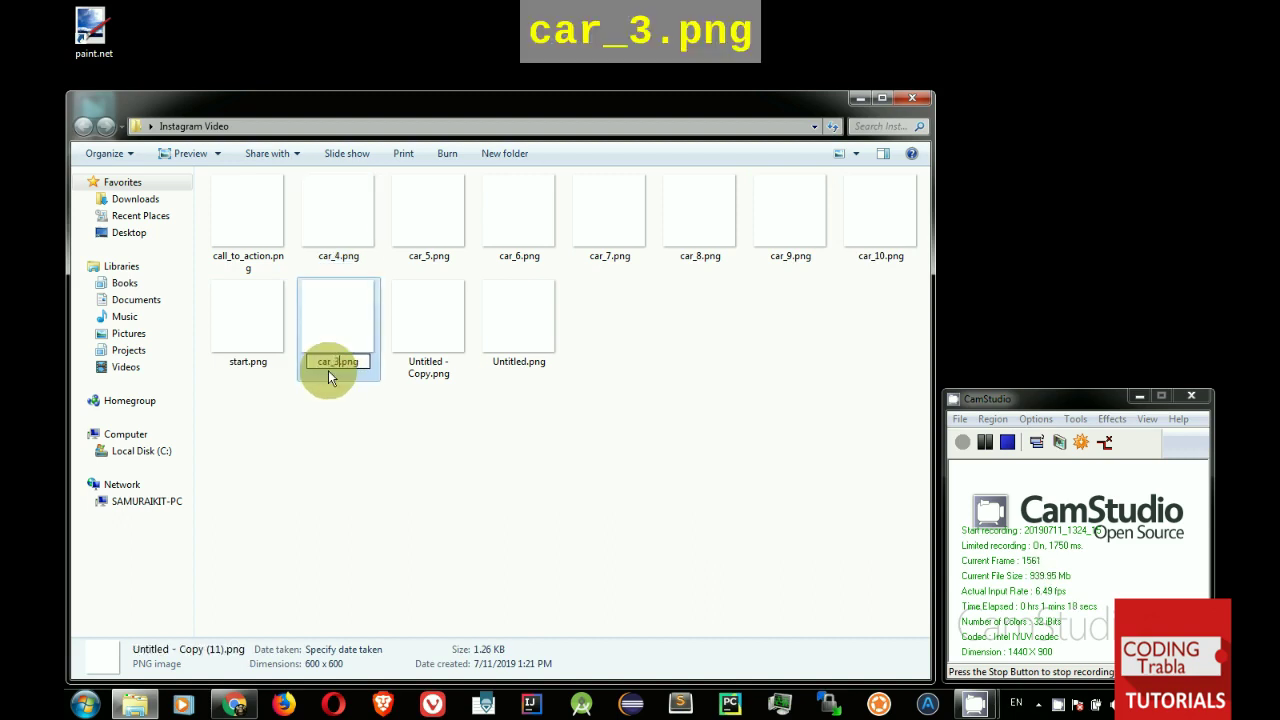
pyautogui.press('Return')
# Step: Rename Untitled - Copy.png and Untitled.png to car_2.png and car_1.png, then select all twelve
pyautogui.click(430, 366)
pyautogui.press('F2')
pyautogui.write('car_2')
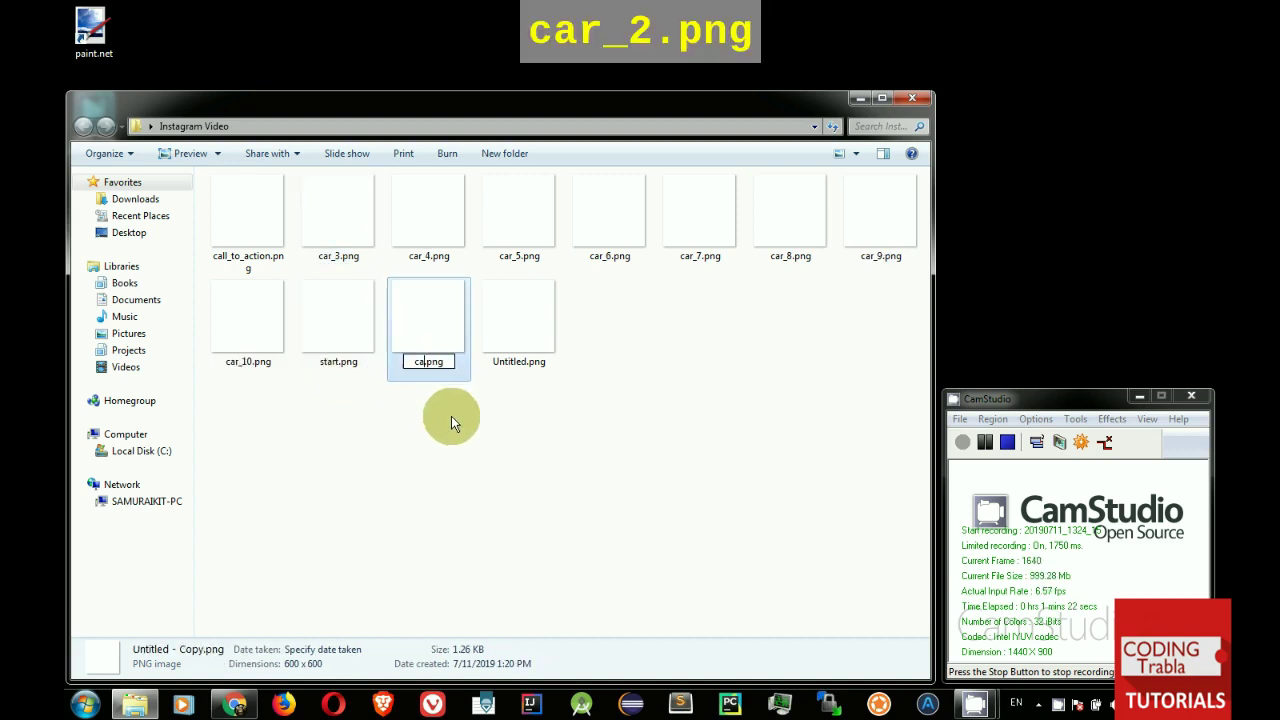
pyautogui.press('Return')
pyautogui.click(503, 362)
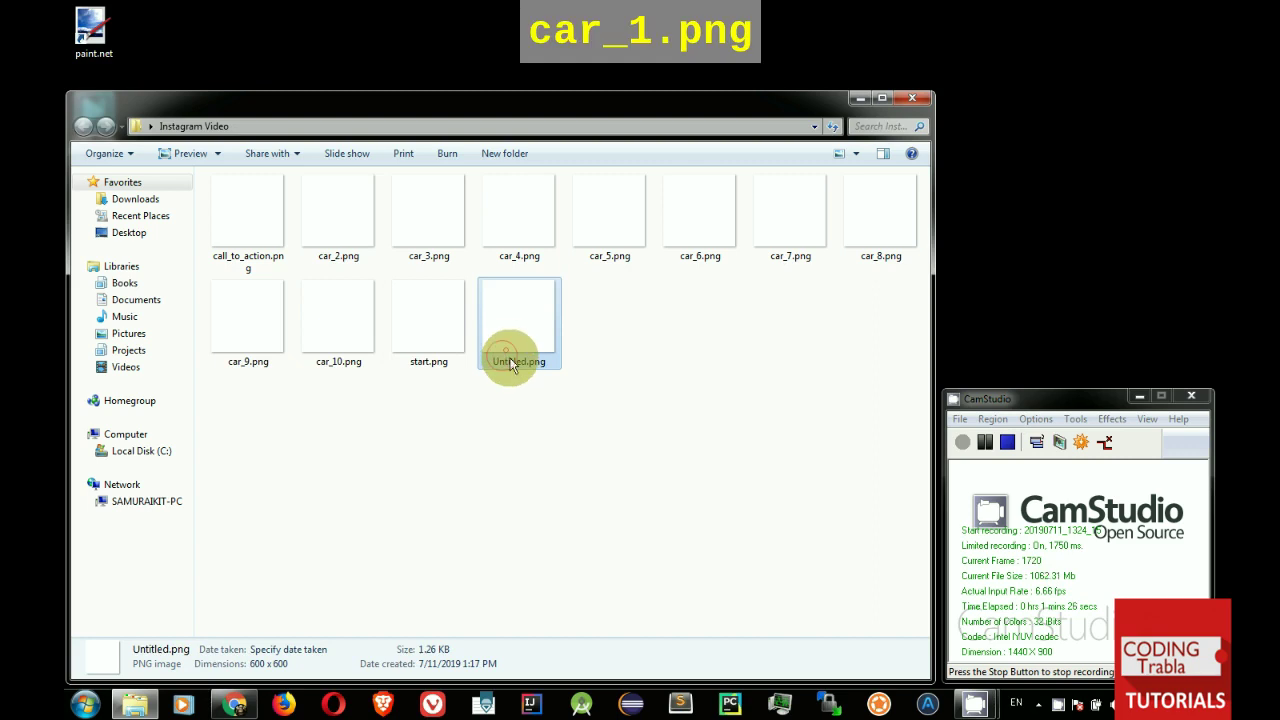
pyautogui.press('F2')
pyautogui.write('car_1')
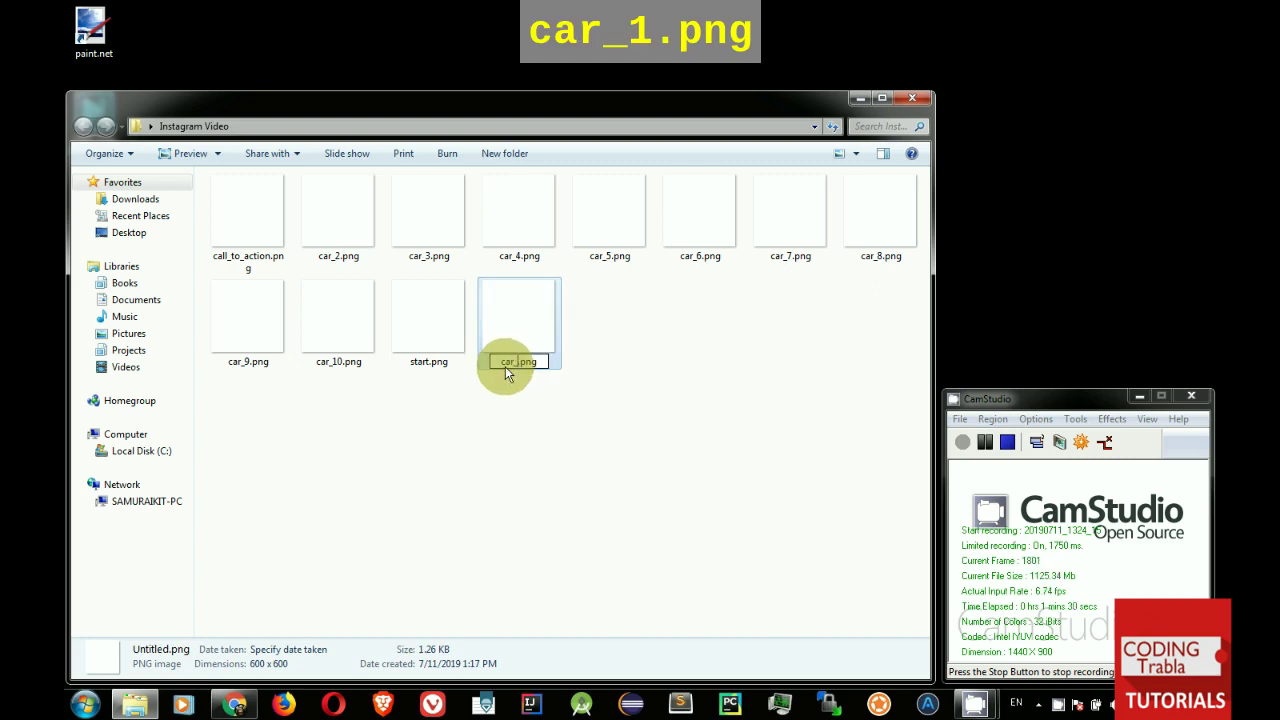
pyautogui.press('Return')
pyautogui.moveTo(268, 458); pyautogui.dragTo(885, 205)
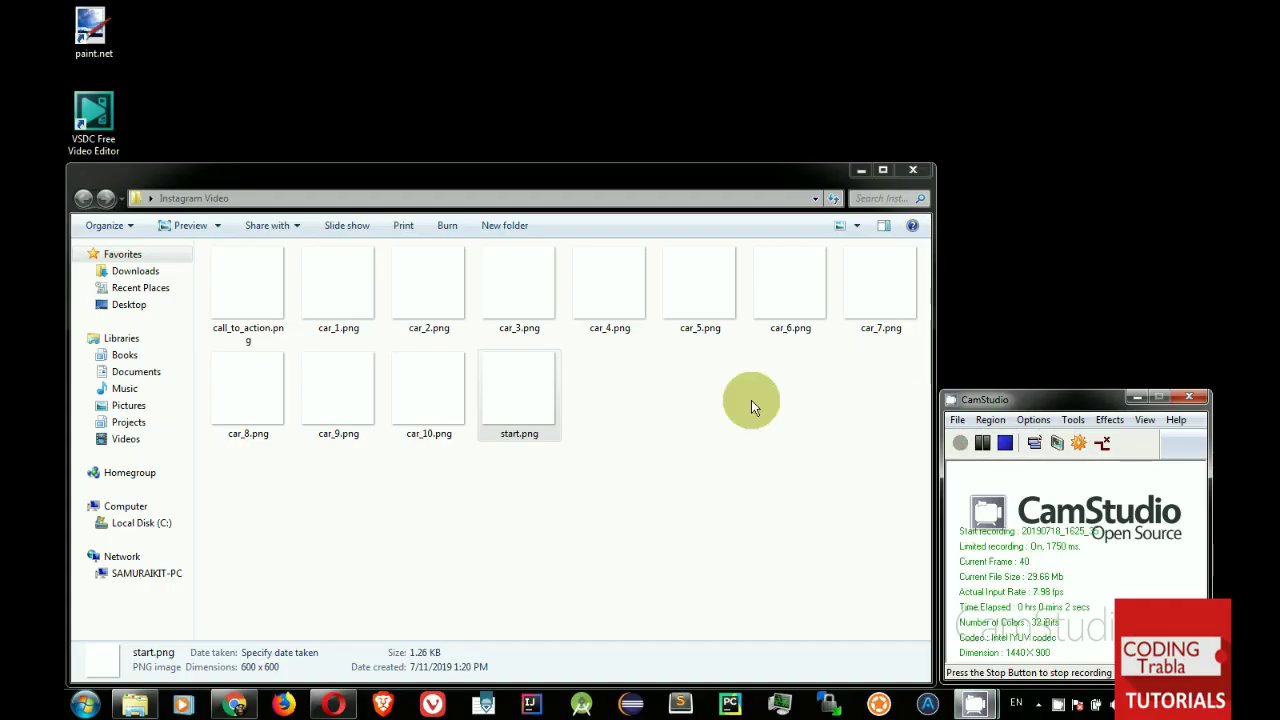
# Step: Open start.png in Paint.NET and fill the canvas black with the Paint Bucket
pyautogui.rightClick(537, 398)
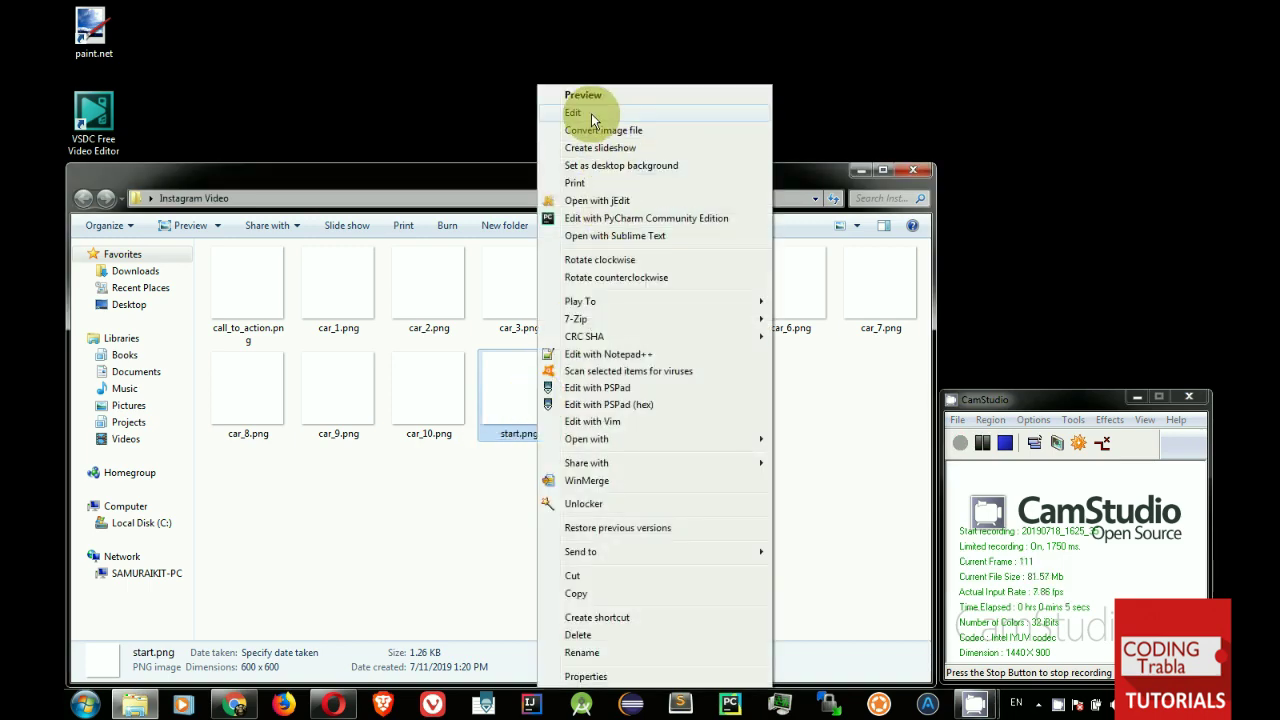
pyautogui.click(633, 113)
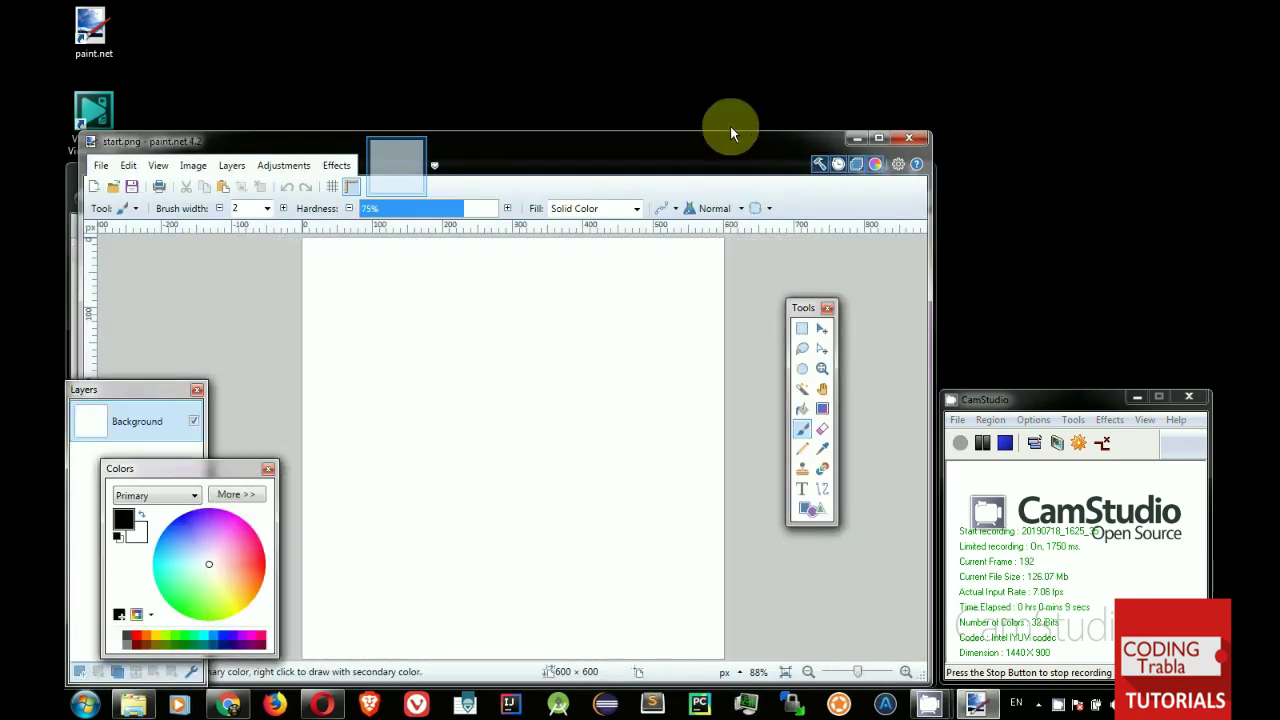
pyautogui.click(802, 408)
pyautogui.click(638, 396)
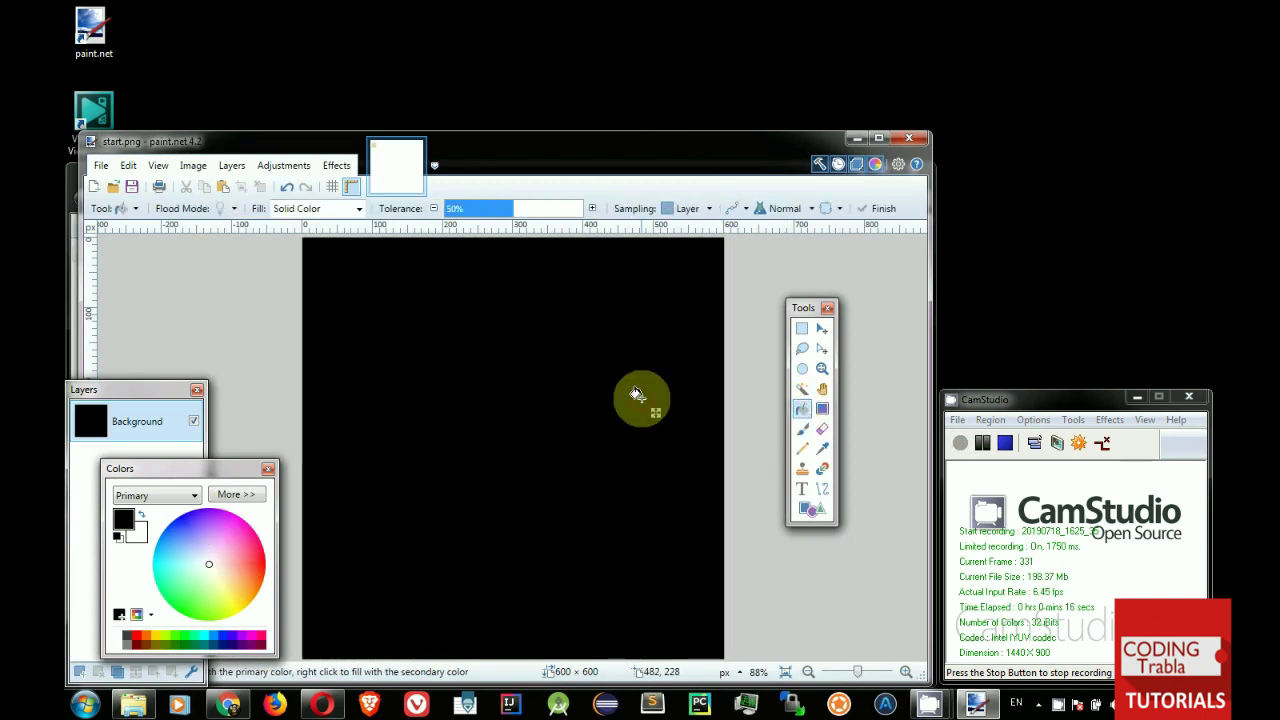
pyautogui.click(808, 671)
# Step: Add bold yellow DejaVu Sans Light 48 text 'TOP 10 supercars costing north $2 millions' and position it
pyautogui.click(802, 488)
pyautogui.click(286, 208)
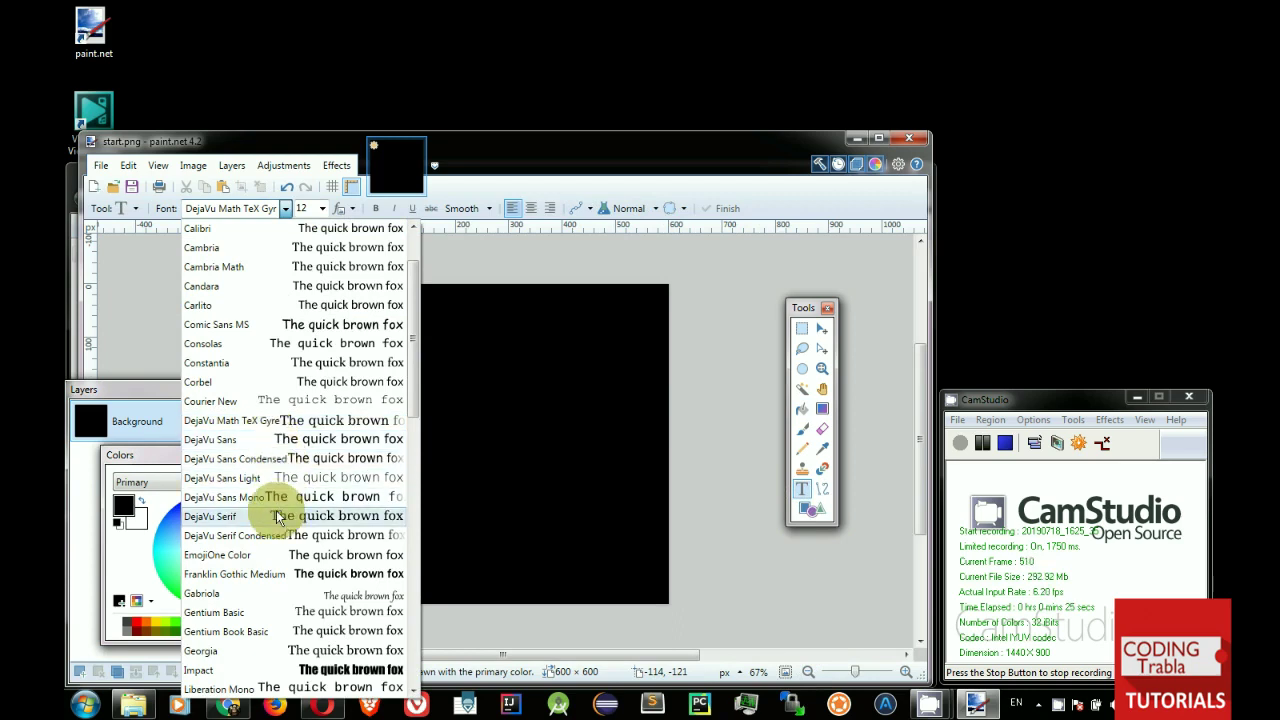
pyautogui.click(315, 477)
pyautogui.click(321, 208)
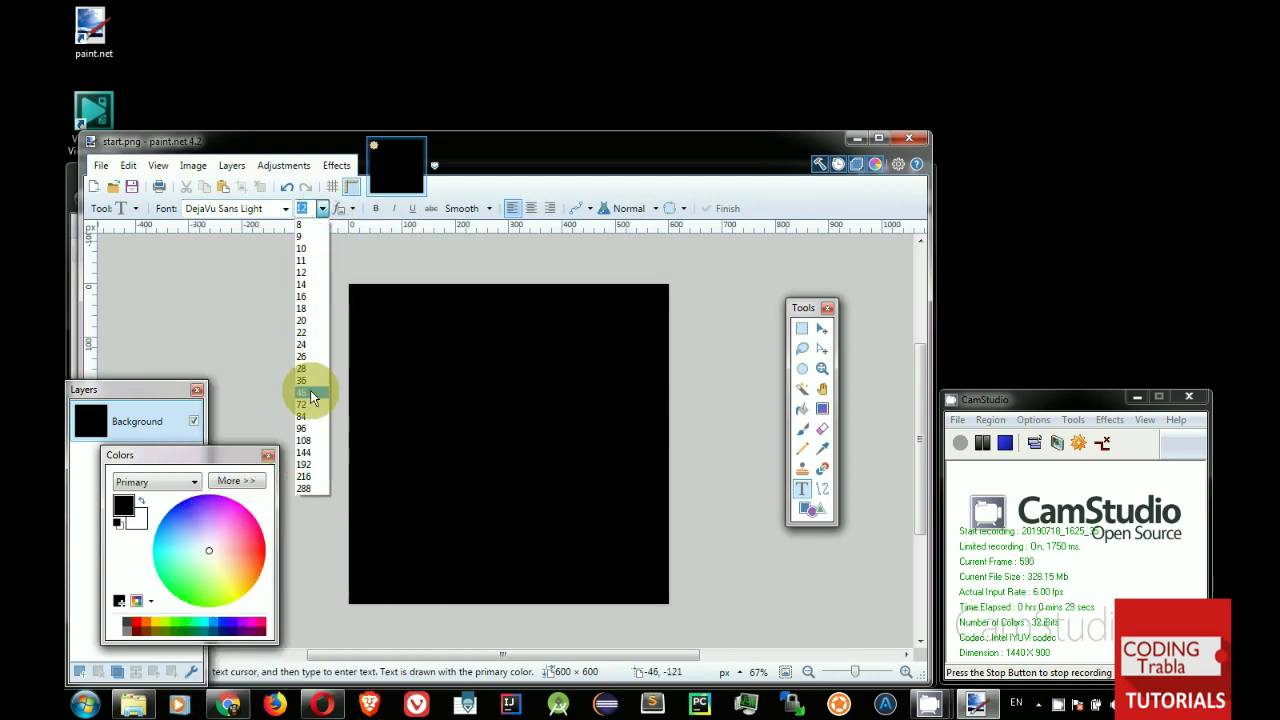
pyautogui.click(314, 386)
pyautogui.click(244, 594)
pyautogui.click(407, 379)
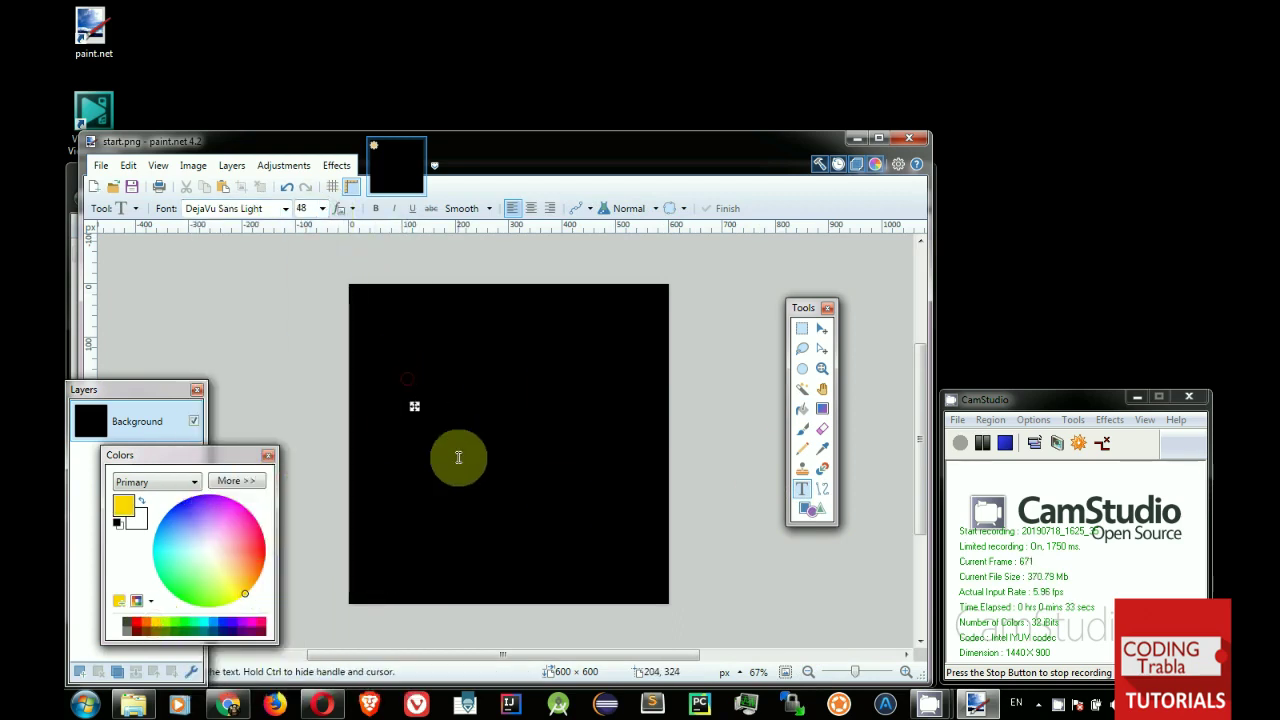
pyautogui.hotkey('ctrl', 'b')
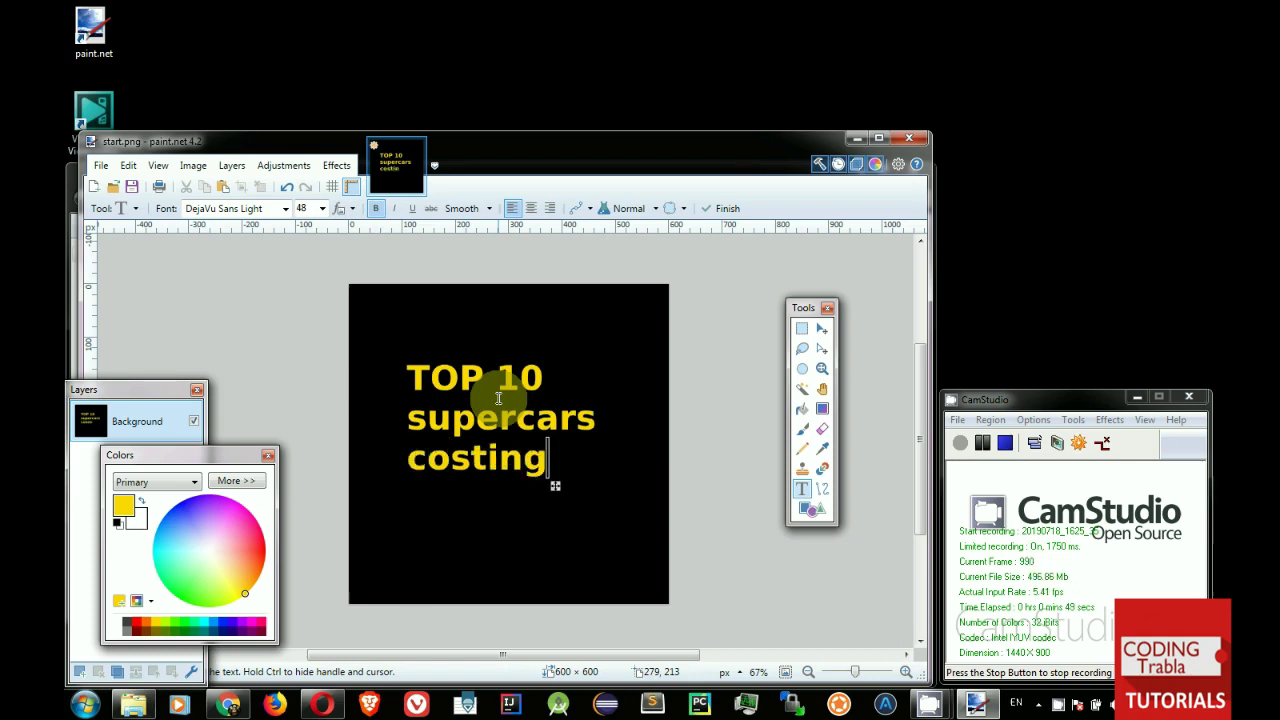
pyautogui.write('th')
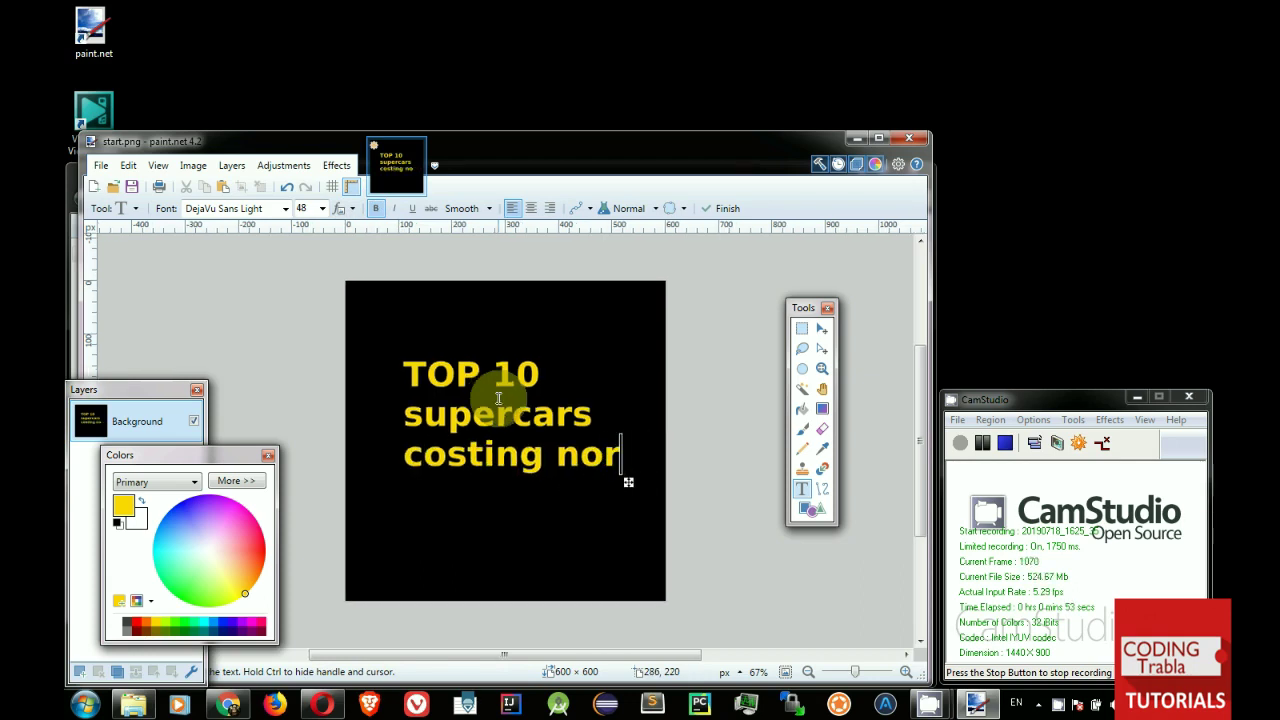
pyautogui.moveTo(658, 482); pyautogui.dragTo(643, 463)
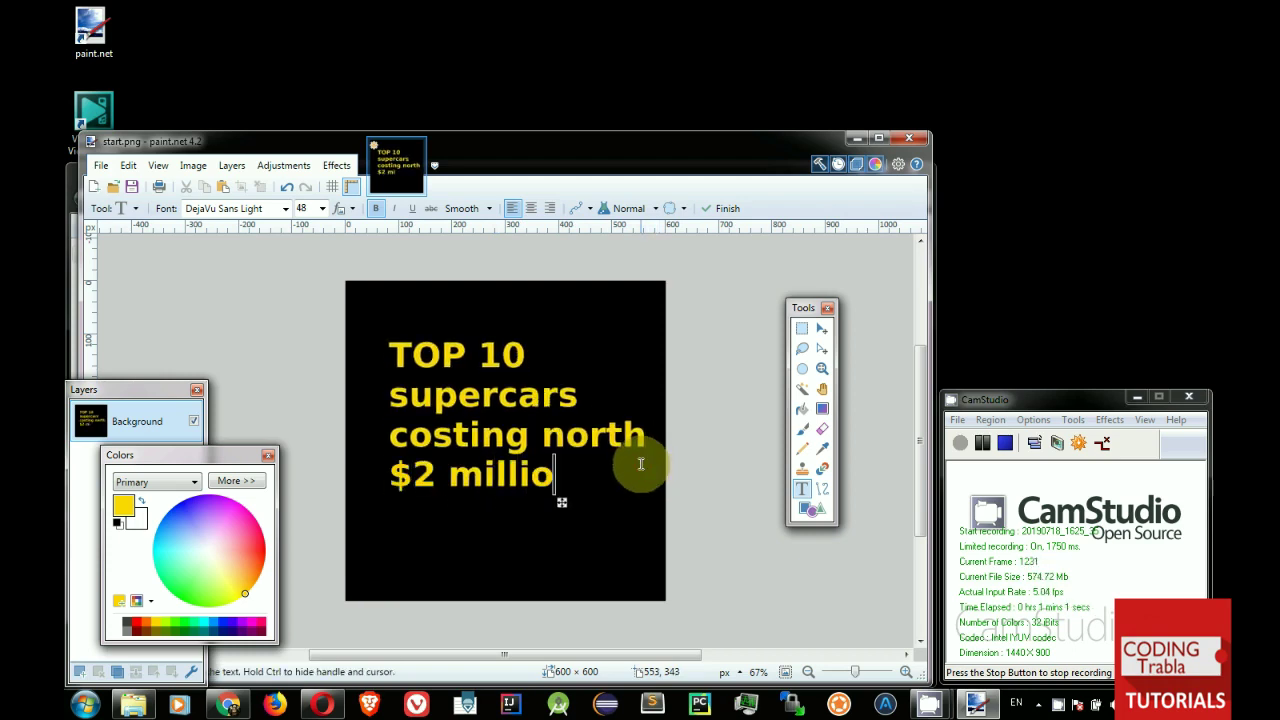
pyautogui.moveTo(609, 506); pyautogui.dragTo(610, 518)
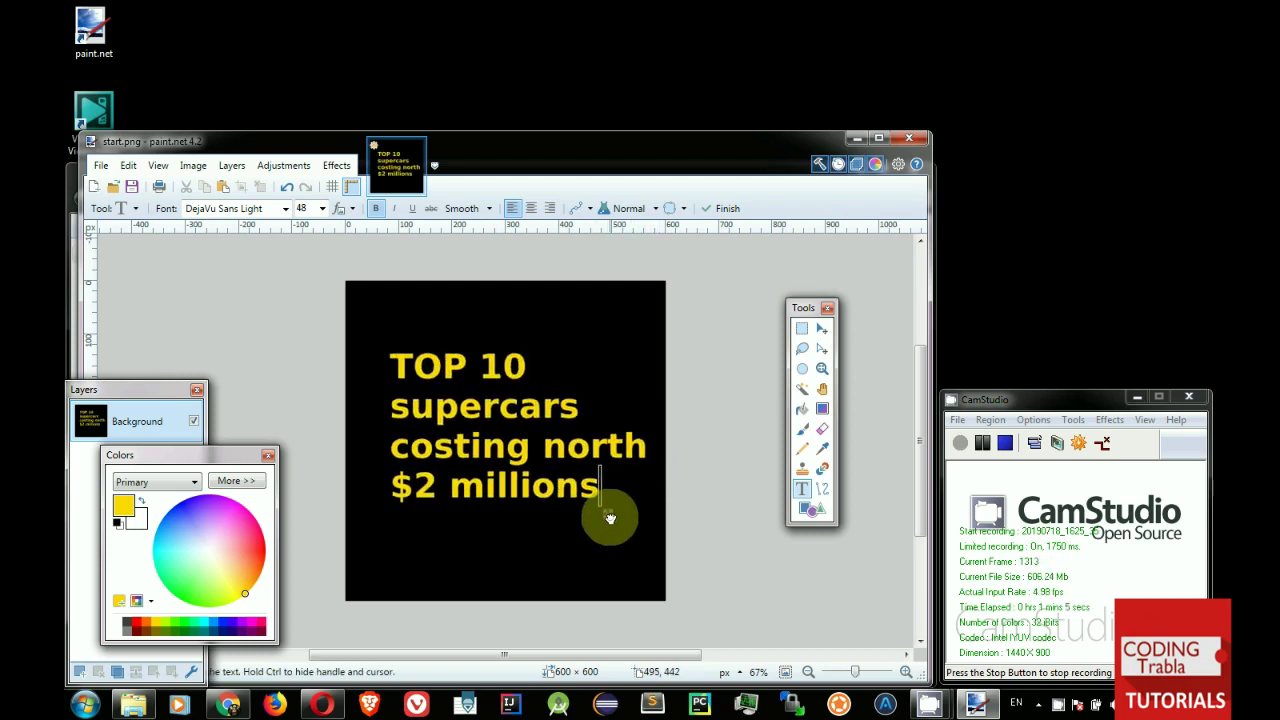
# Step: Save start.png as PNG, close it, and open call_to_action.png in Paint.NET
pyautogui.click(136, 193)
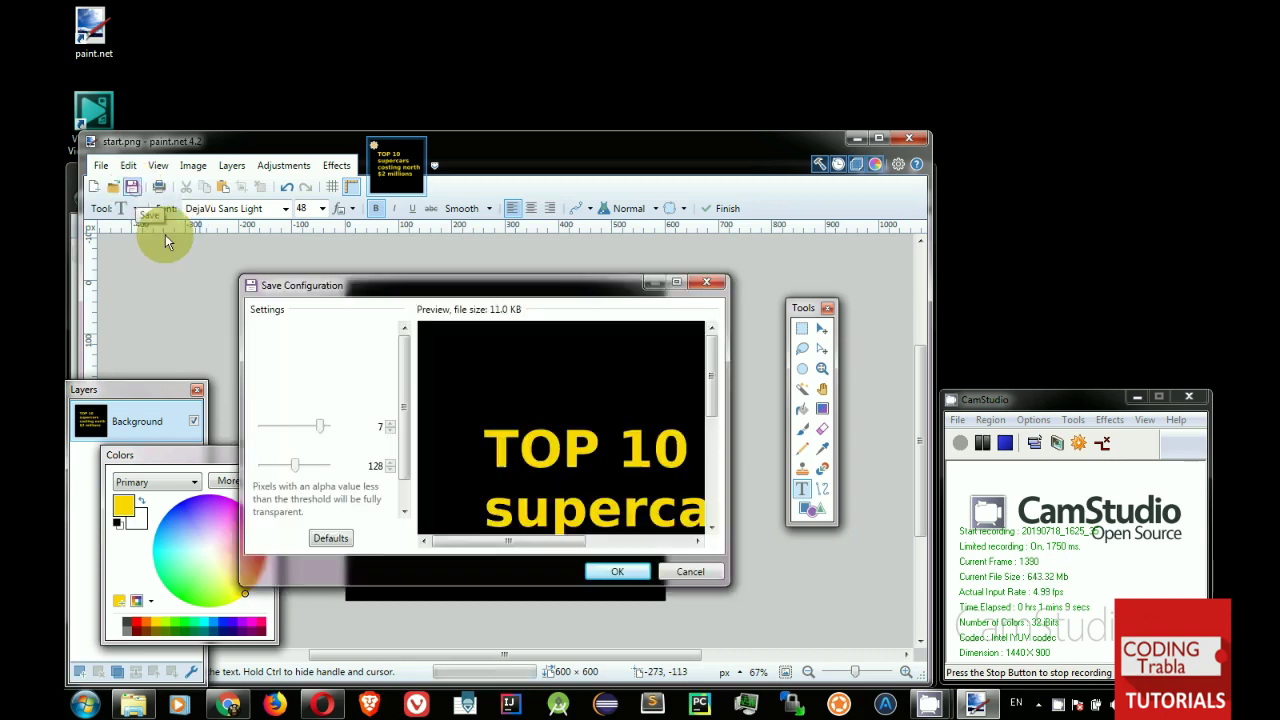
pyautogui.click(619, 577)
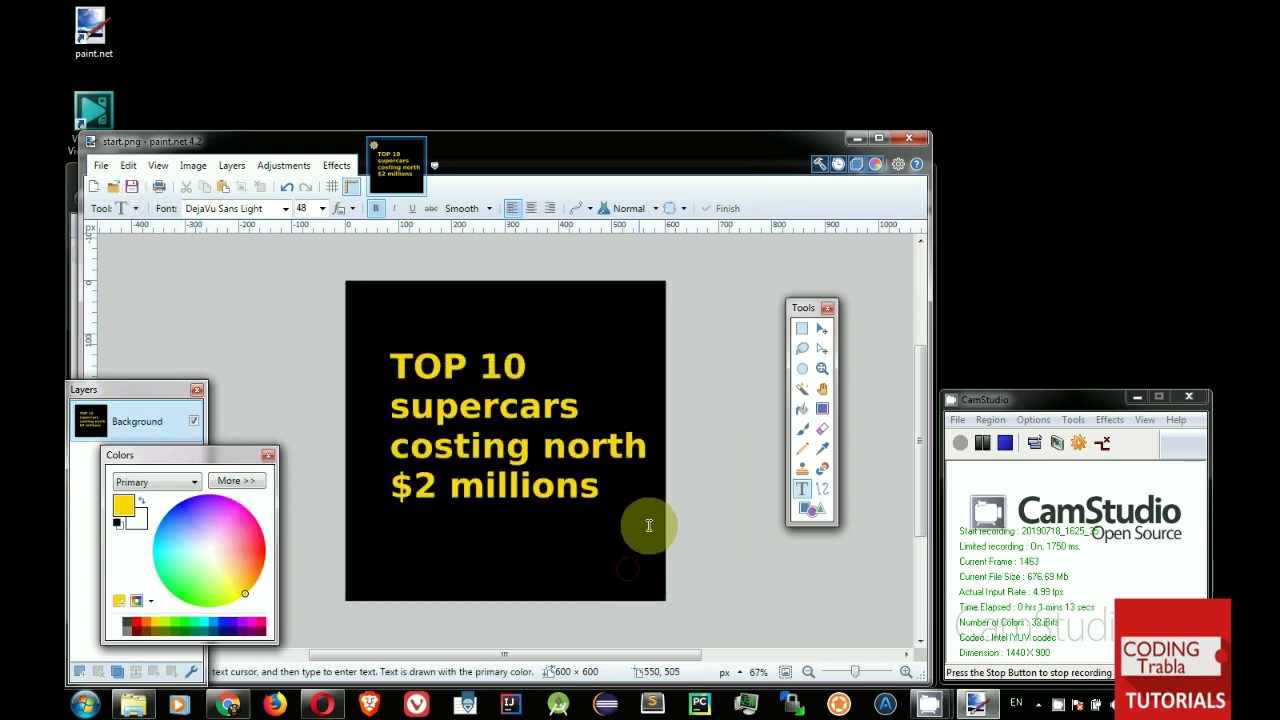
pyautogui.click(911, 138)
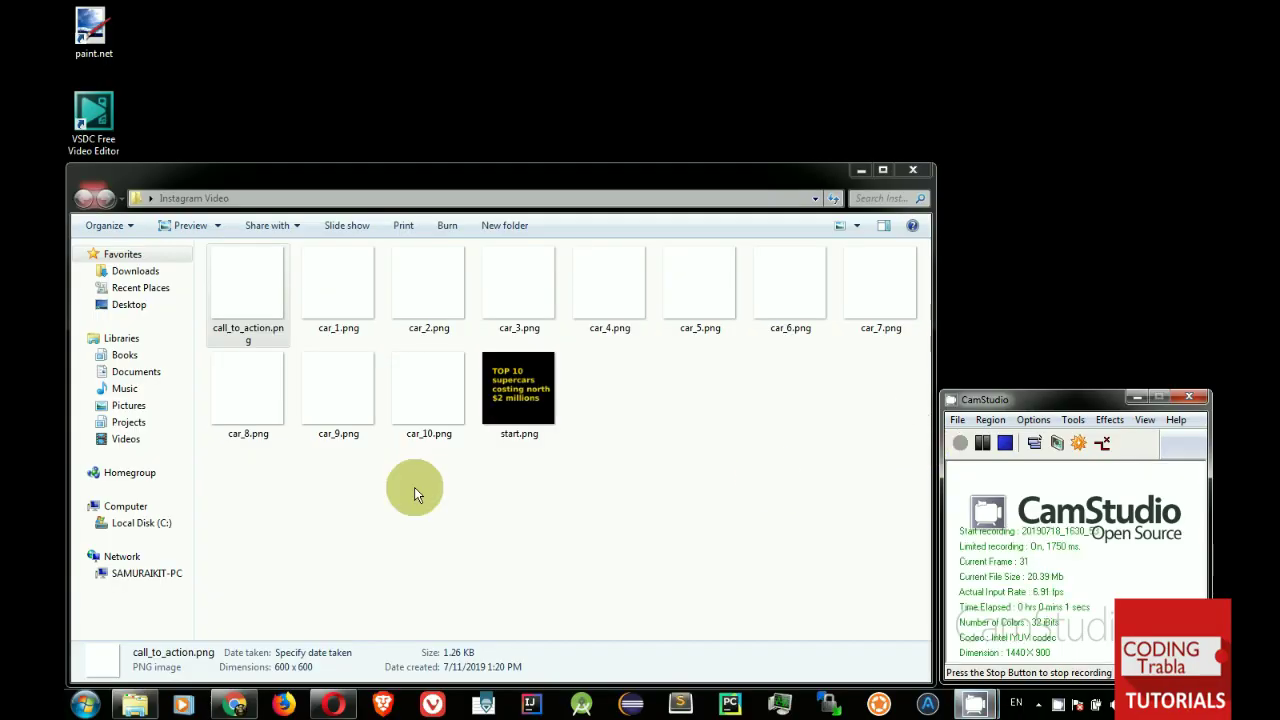
pyautogui.click(246, 321)
pyautogui.rightClick(257, 313)
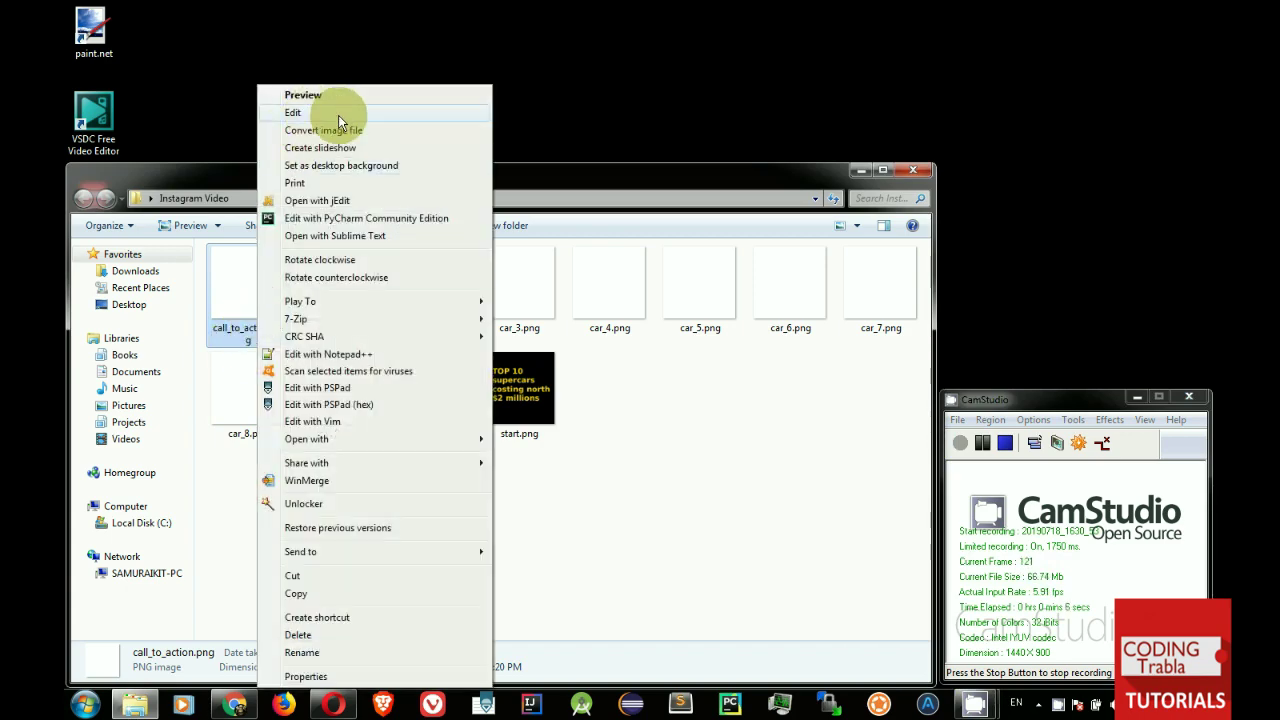
pyautogui.click(347, 117)
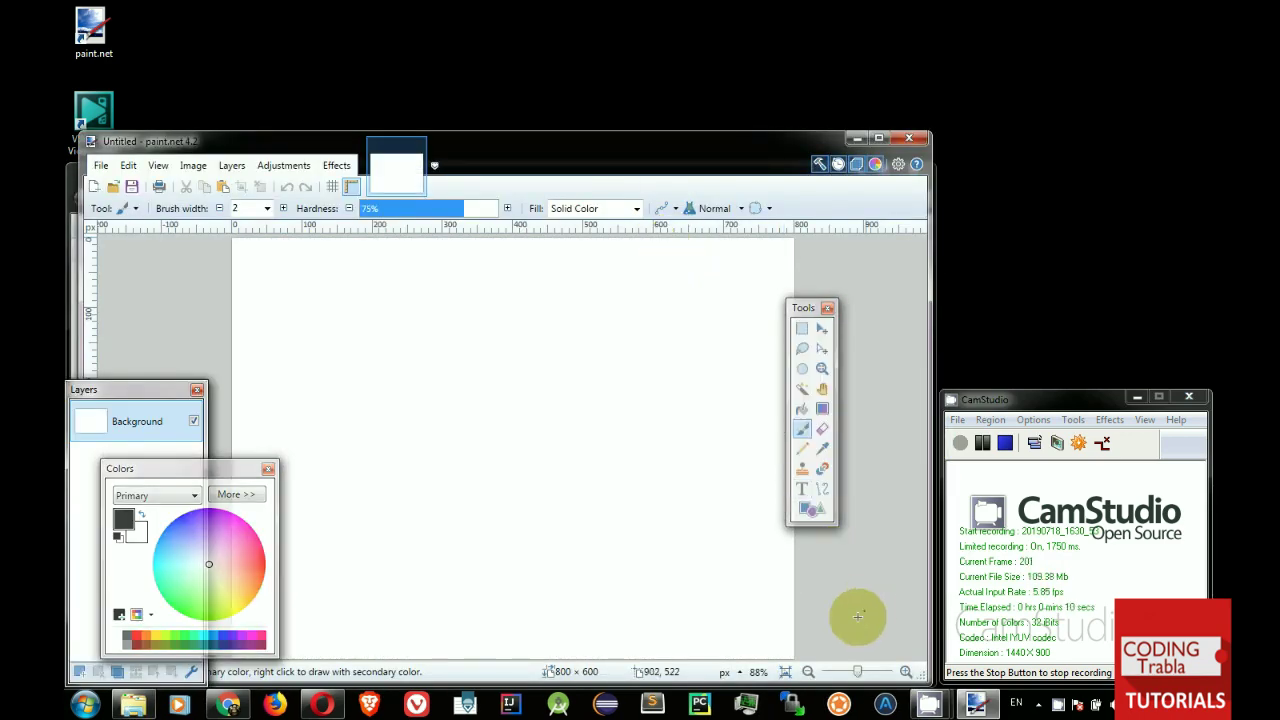
# Step: Zoom out and flood-fill the whole 600 × 600 call_to_action.png canvas with black
pyautogui.click(809, 674)
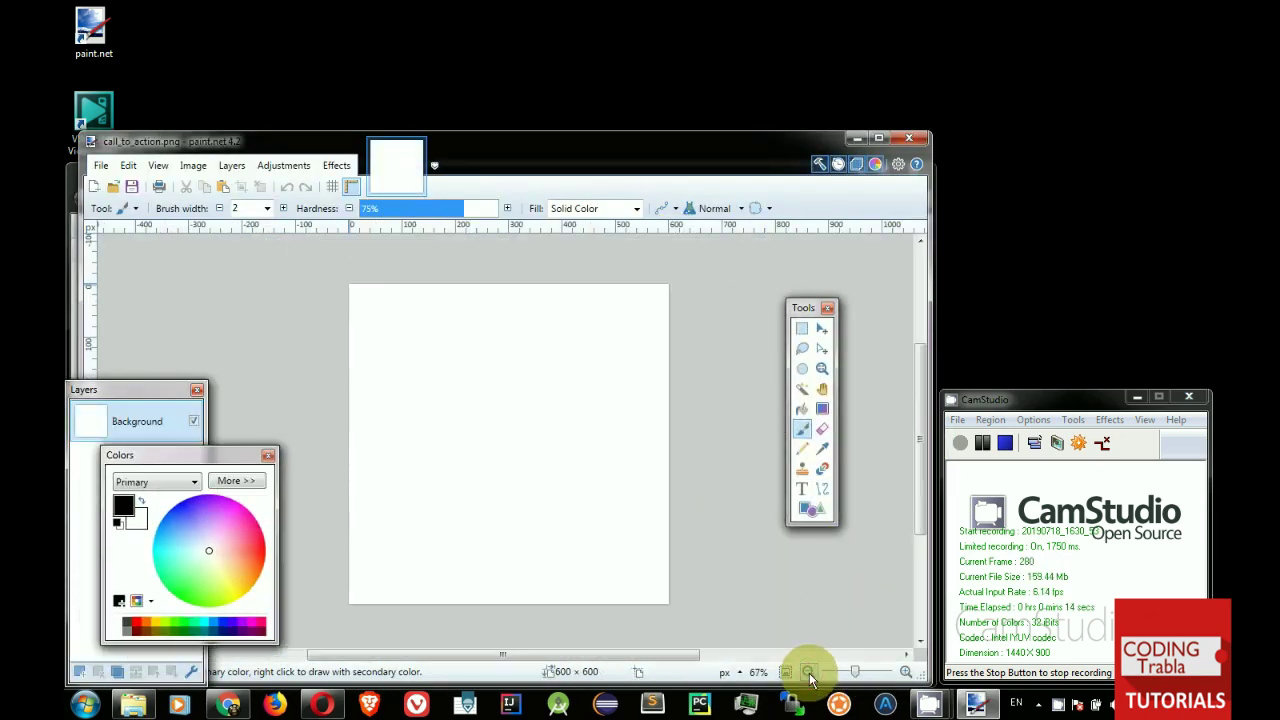
pyautogui.click(802, 408)
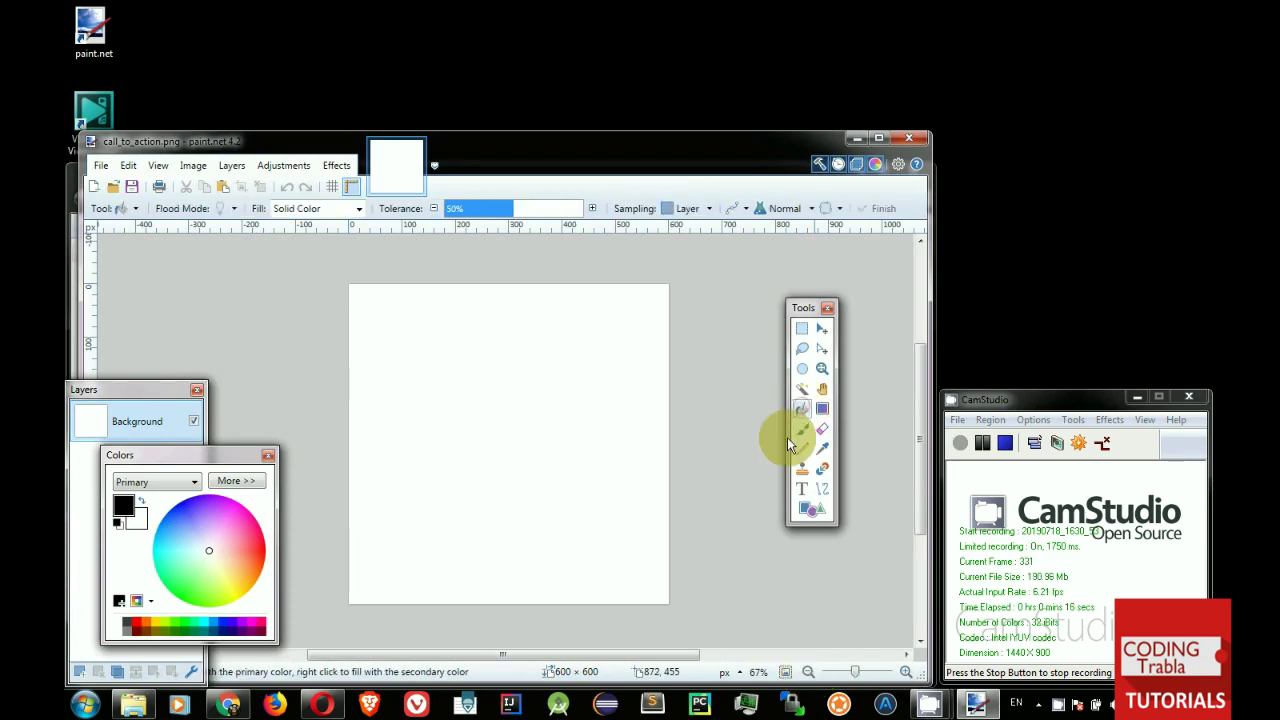
pyautogui.click(514, 425)
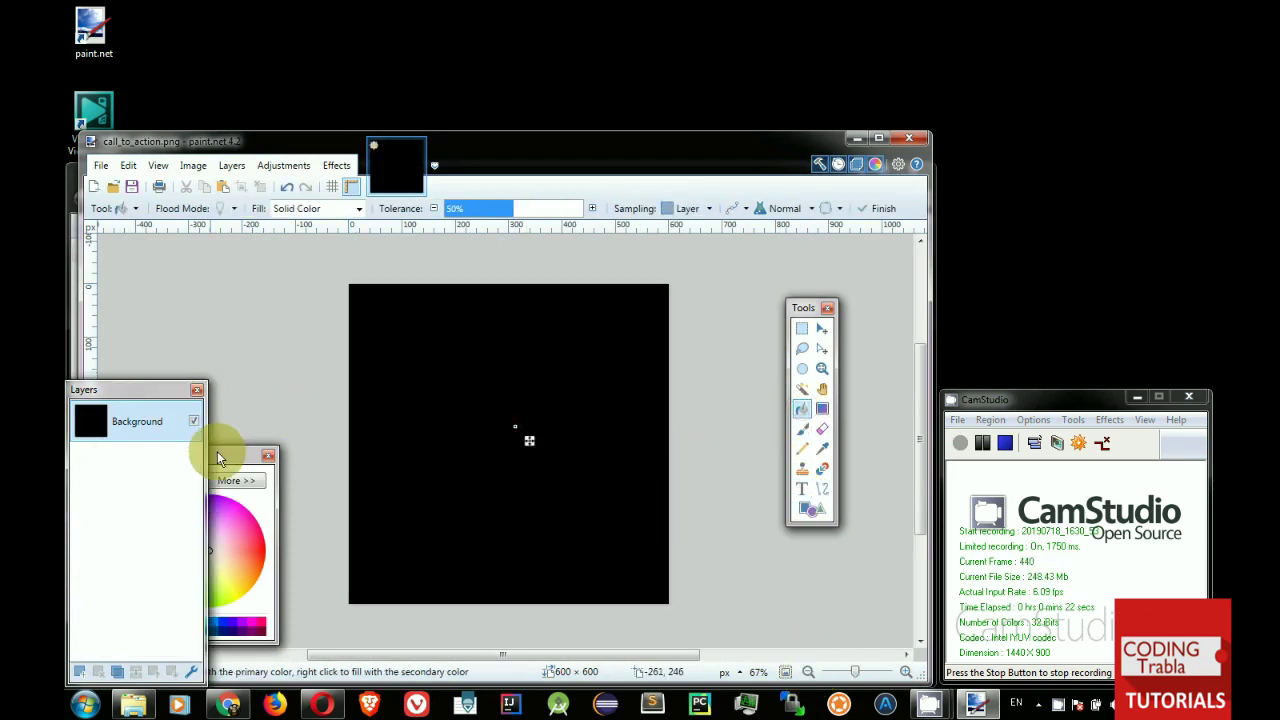
pyautogui.moveTo(254, 461); pyautogui.dragTo(905, 461)
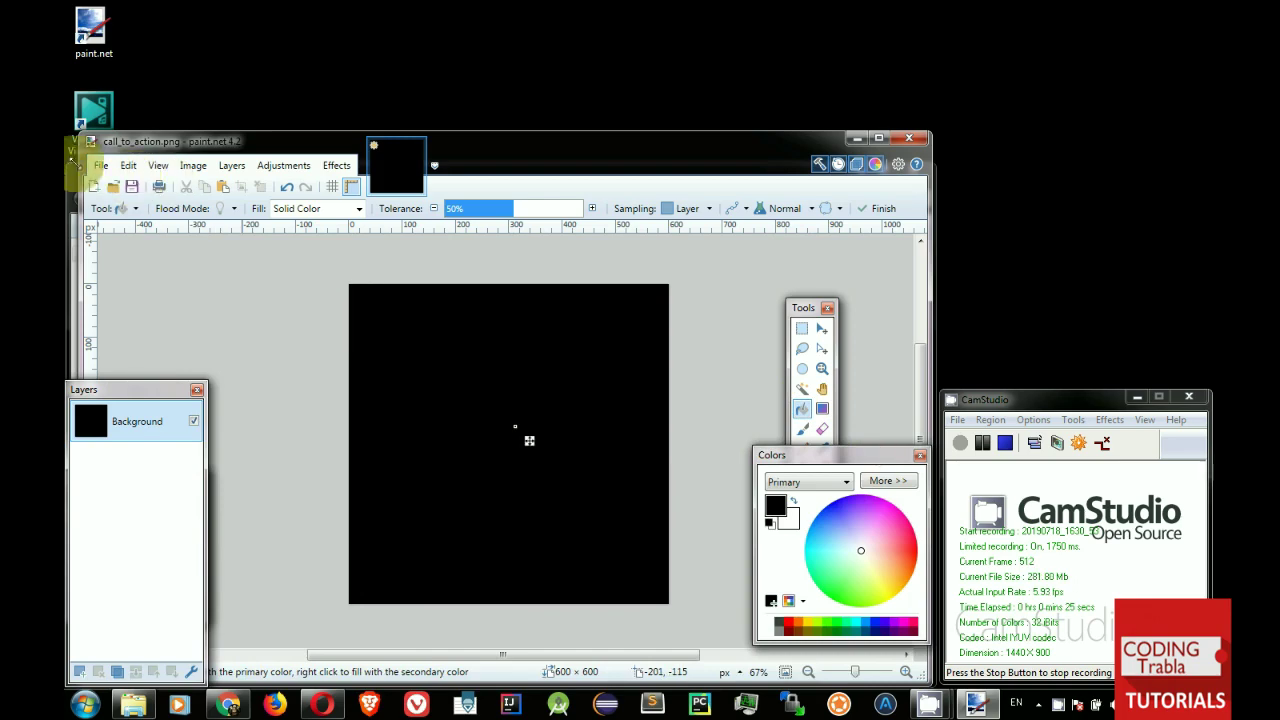
# Step: Open the CT.png logo in Paint.NET alongside the black call_to_action.png image
pyautogui.press('super+d')
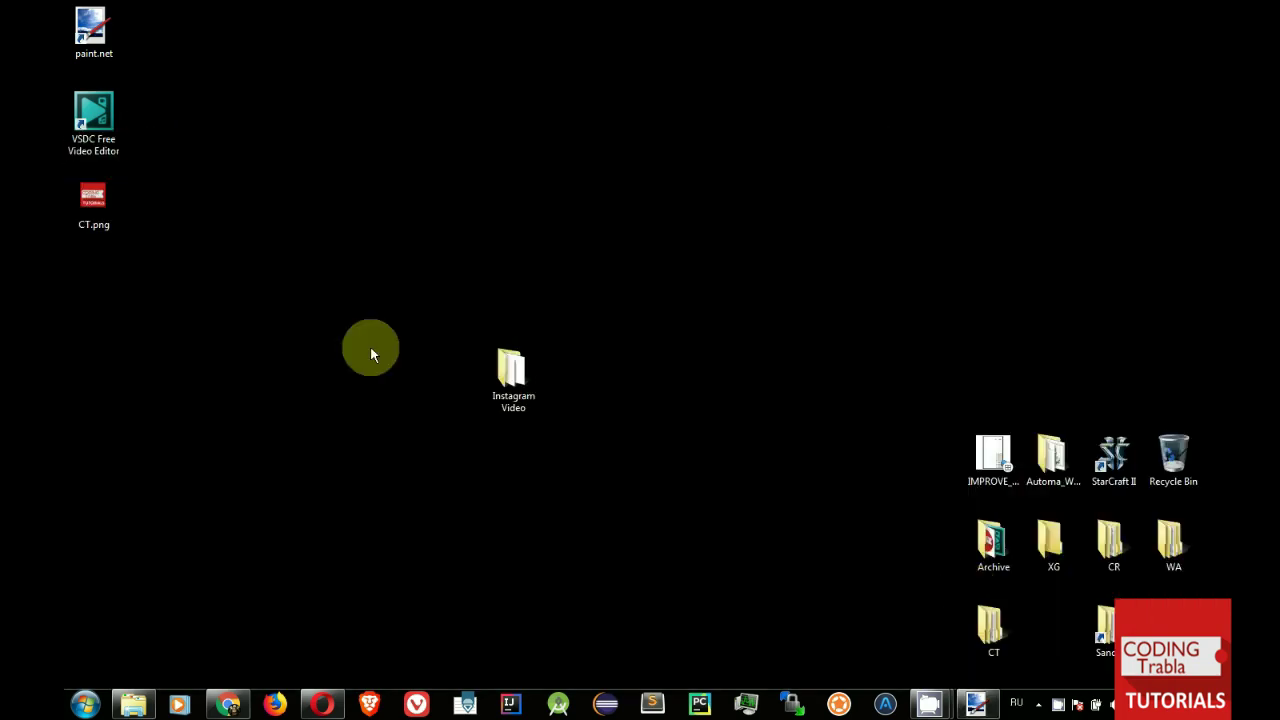
pyautogui.rightClick(93, 215)
pyautogui.click(108, 114)
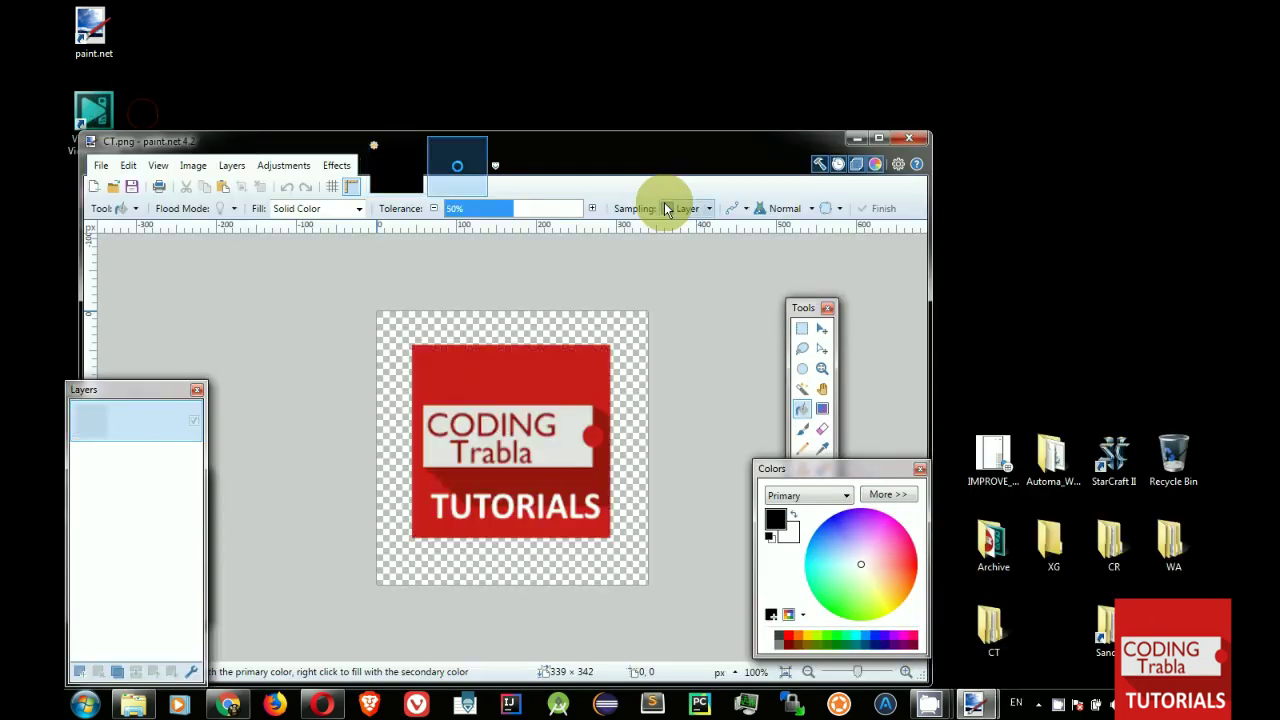
pyautogui.click(385, 172)
pyautogui.click(801, 488)
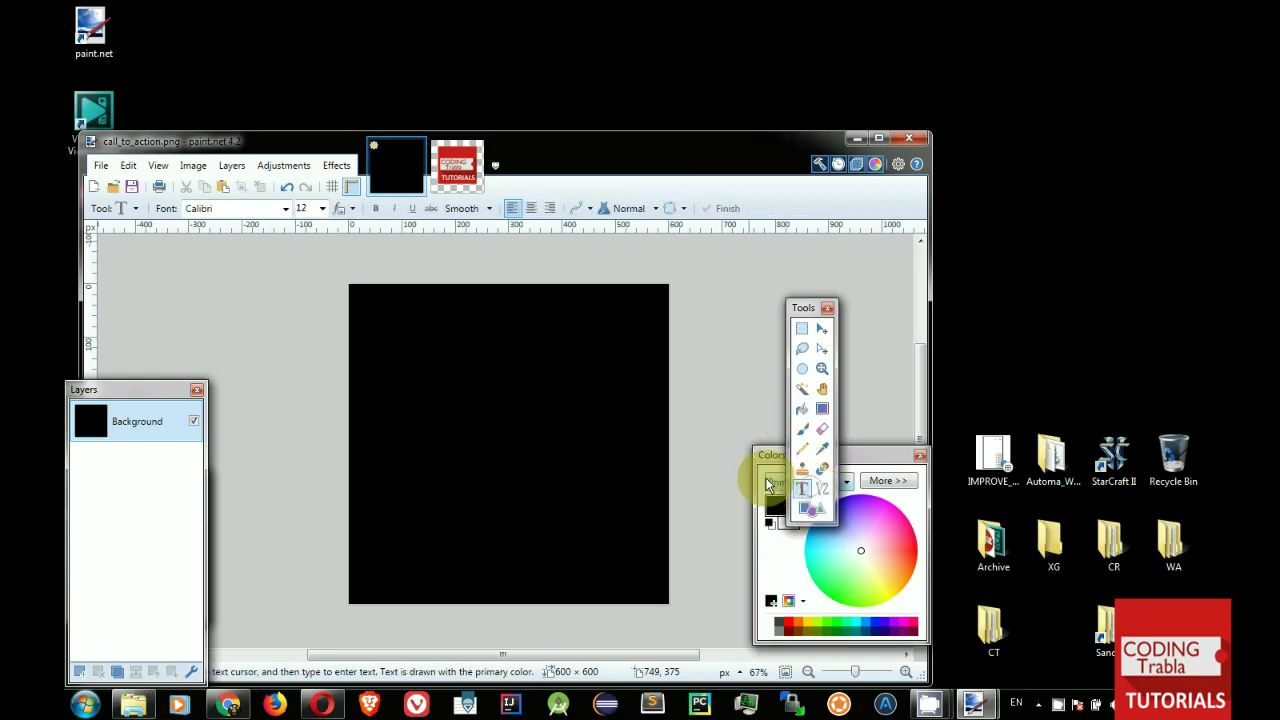
pyautogui.click(457, 165)
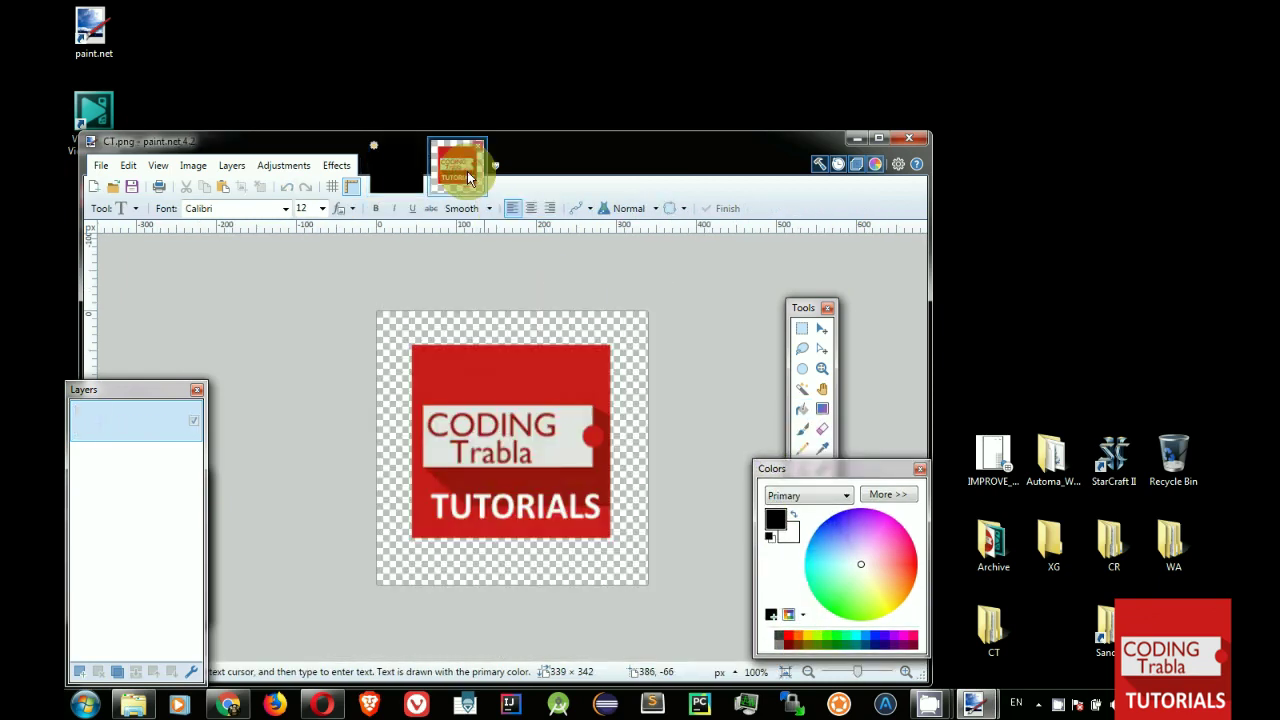
pyautogui.click(397, 170)
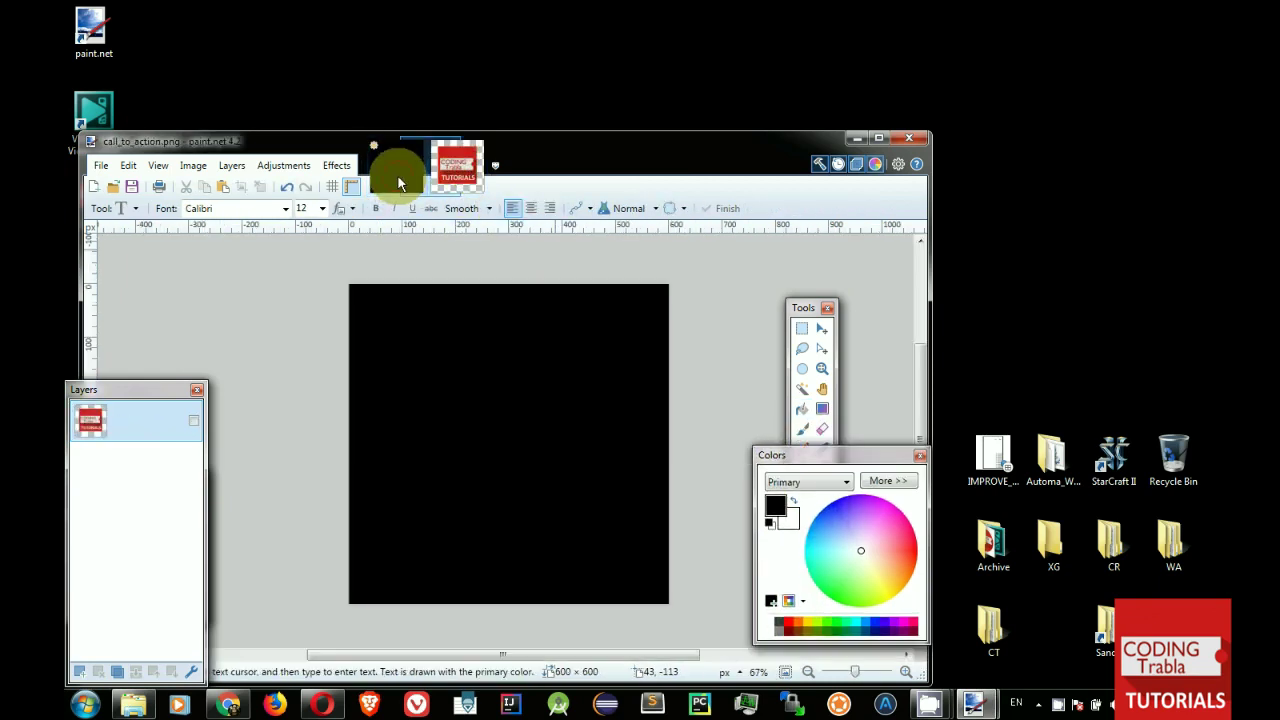
# Step: Paste the CODING Trabla logo on a new layer, shrink it to the top-right, and merge down
pyautogui.click(79, 671)
pyautogui.click(459, 543)
pyautogui.hotkey('ctrl', 'v')
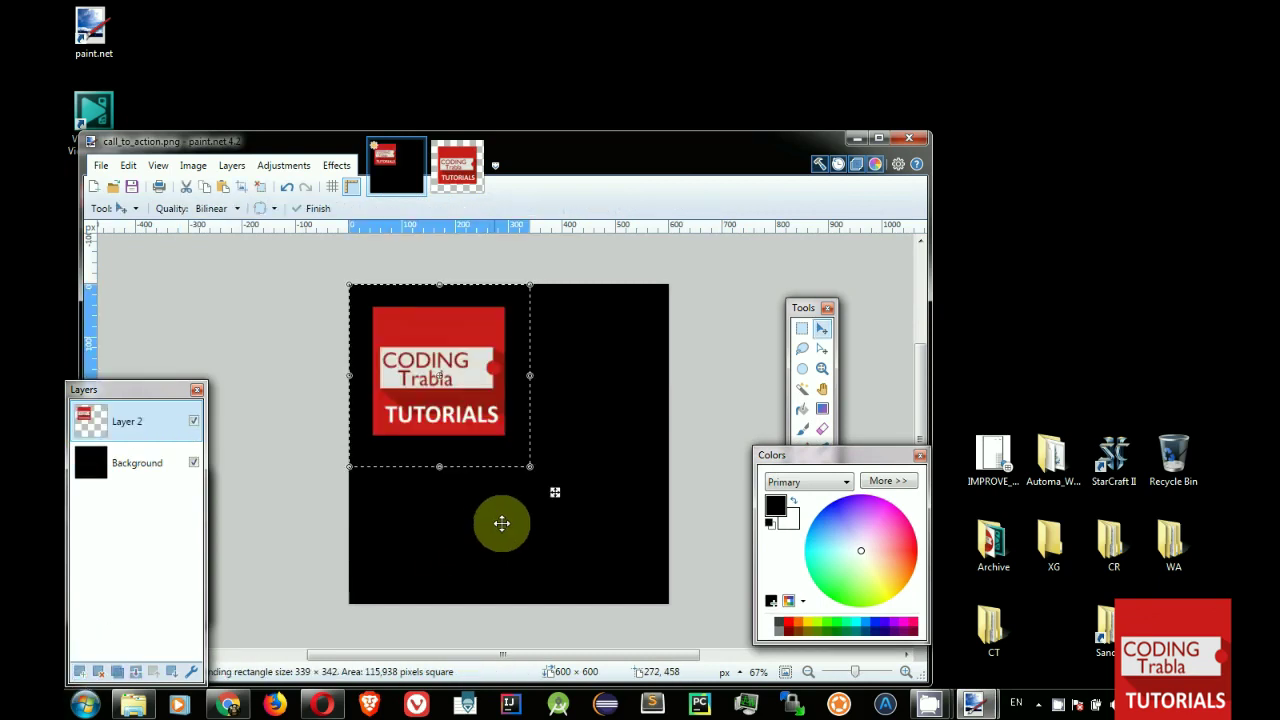
pyautogui.moveTo(531, 469); pyautogui.dragTo(574, 386)
pyautogui.hotkey('ctrl', 'd')
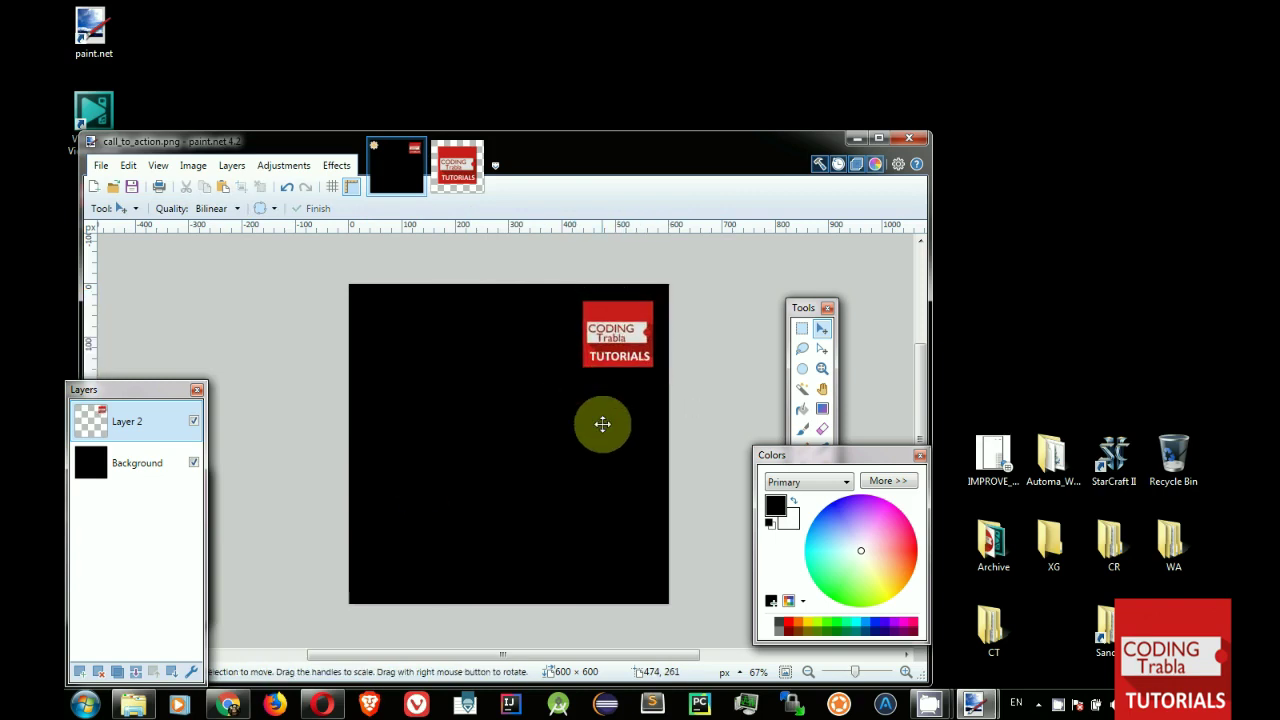
pyautogui.click(135, 675)
pyautogui.click(928, 703)
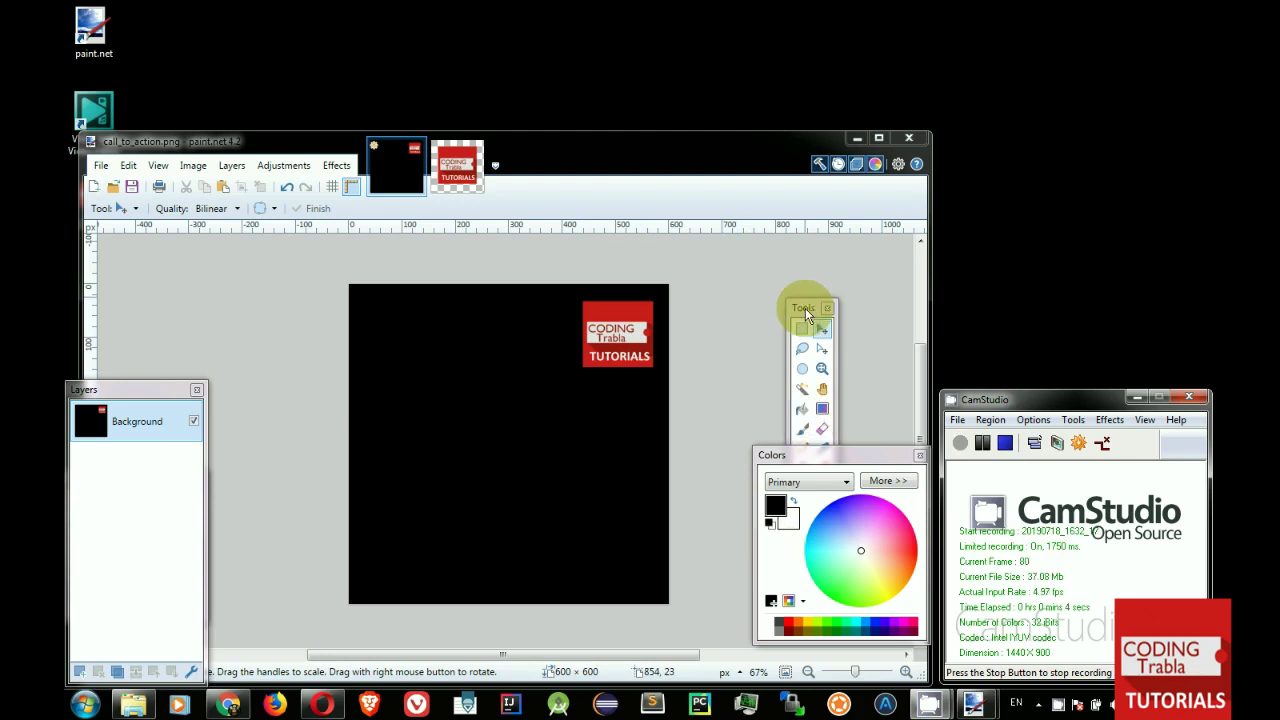
pyautogui.moveTo(808, 308); pyautogui.dragTo(740, 248)
# Step: Set up yellow, bold DejaVu Sans Light text at size 48 on the canvas
pyautogui.click(732, 427)
pyautogui.click(795, 624)
pyautogui.click(386, 390)
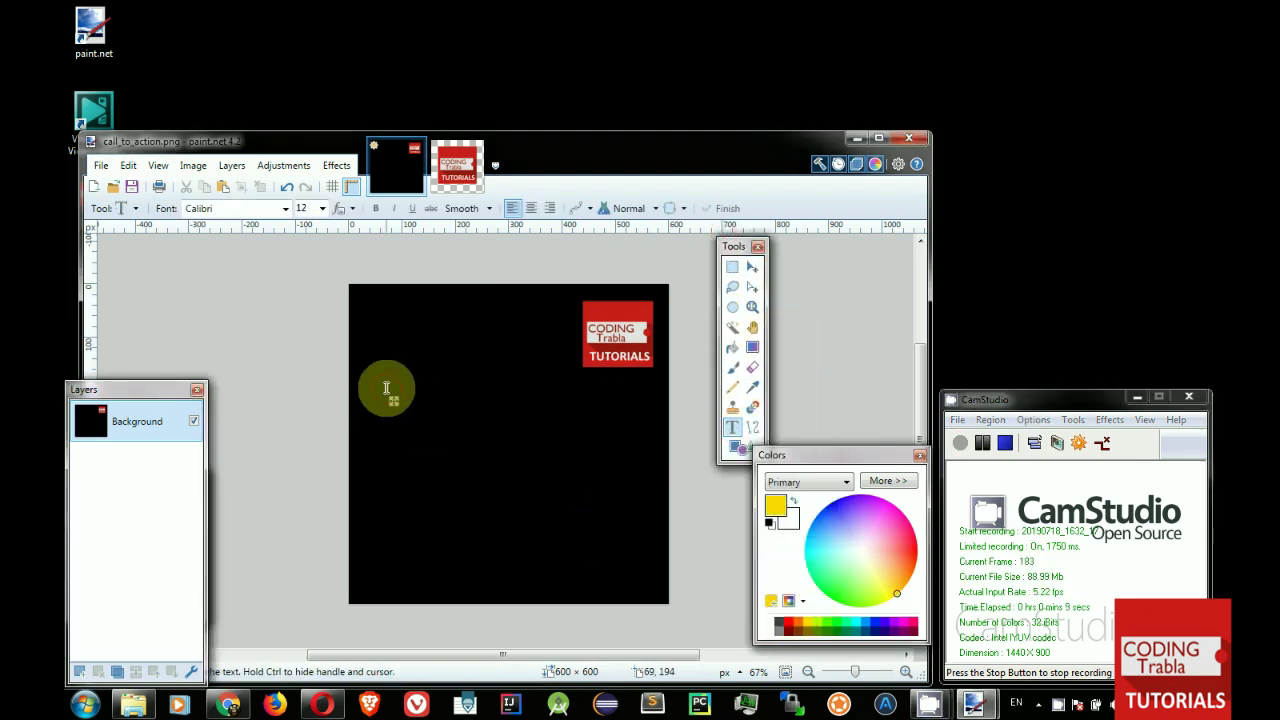
pyautogui.click(286, 208)
pyautogui.click(320, 477)
pyautogui.click(322, 208)
pyautogui.click(309, 391)
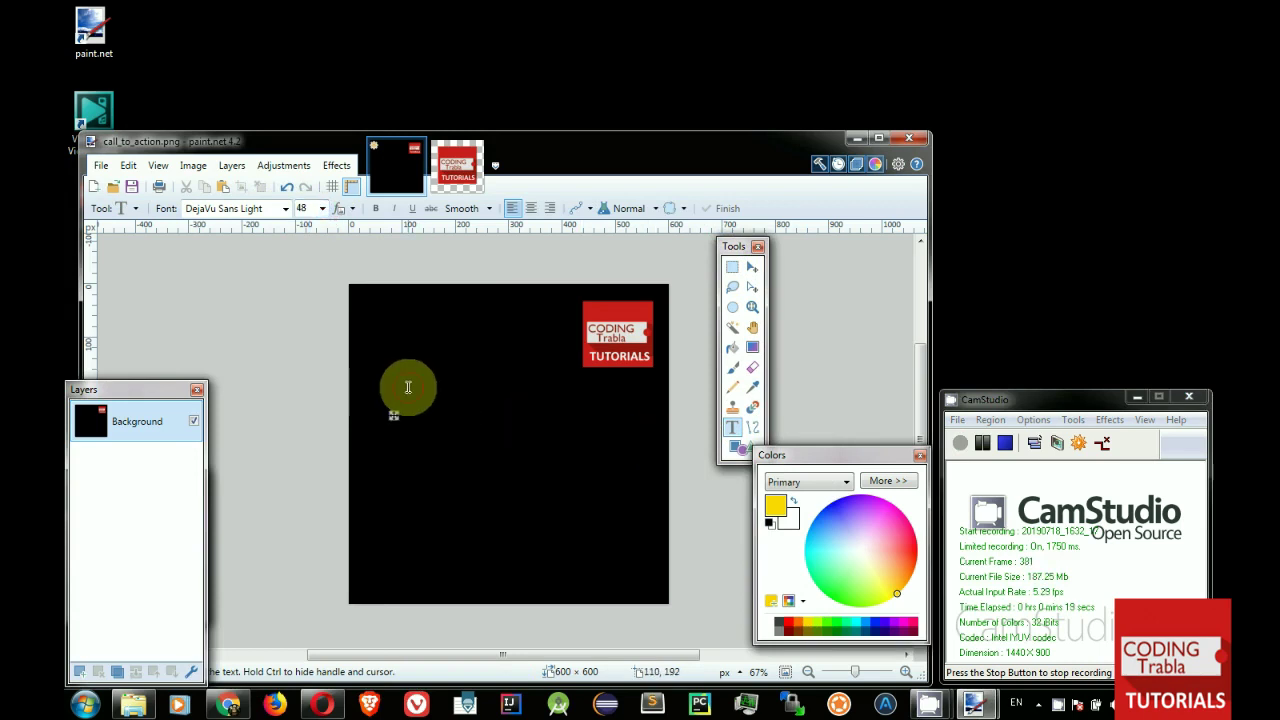
pyautogui.click(375, 208)
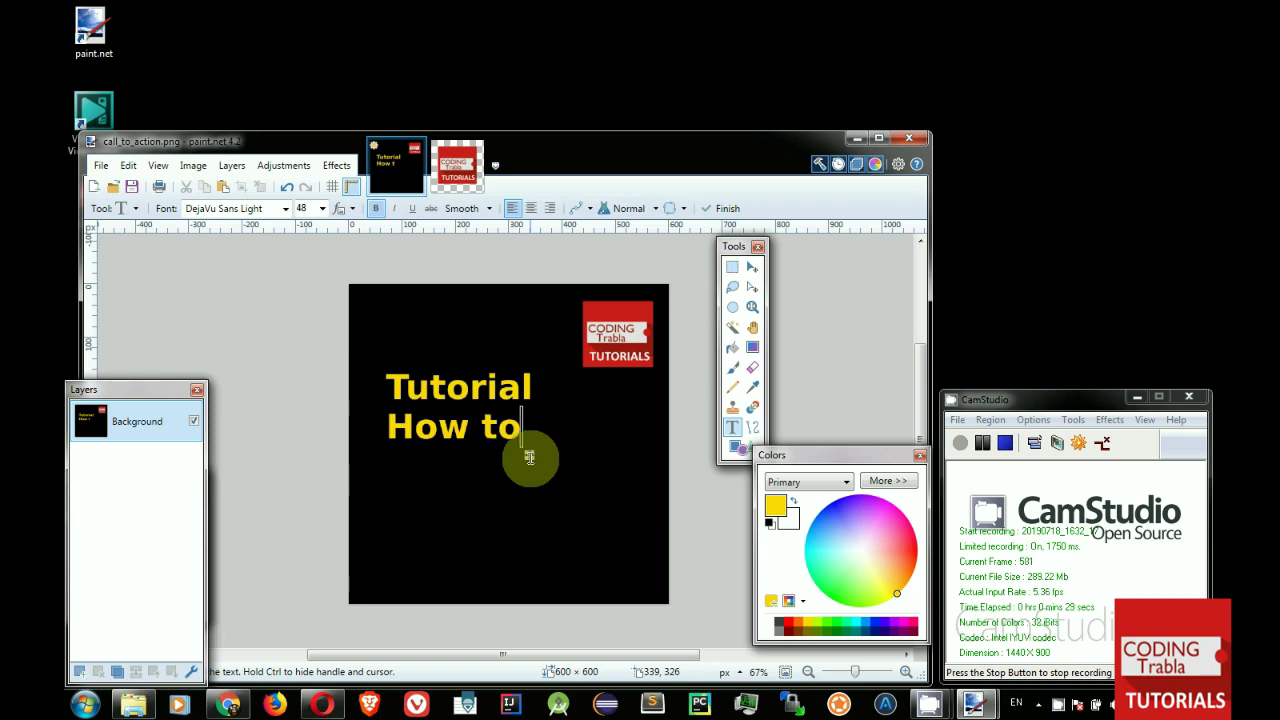
# Step: Type 'Tutorial How to create this video' and nudge the text block slightly up-left
pyautogui.write('eate')
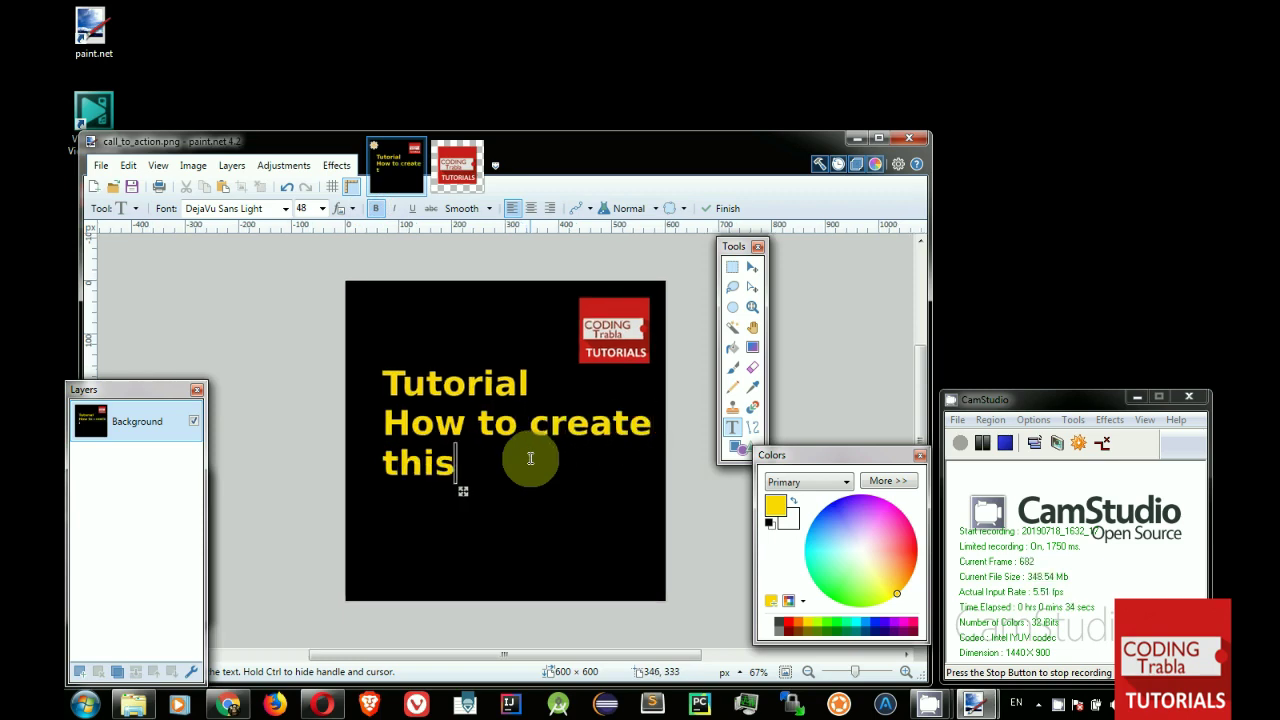
pyautogui.write('this vu')
pyautogui.press('BackSpace')
pyautogui.write('ideo')
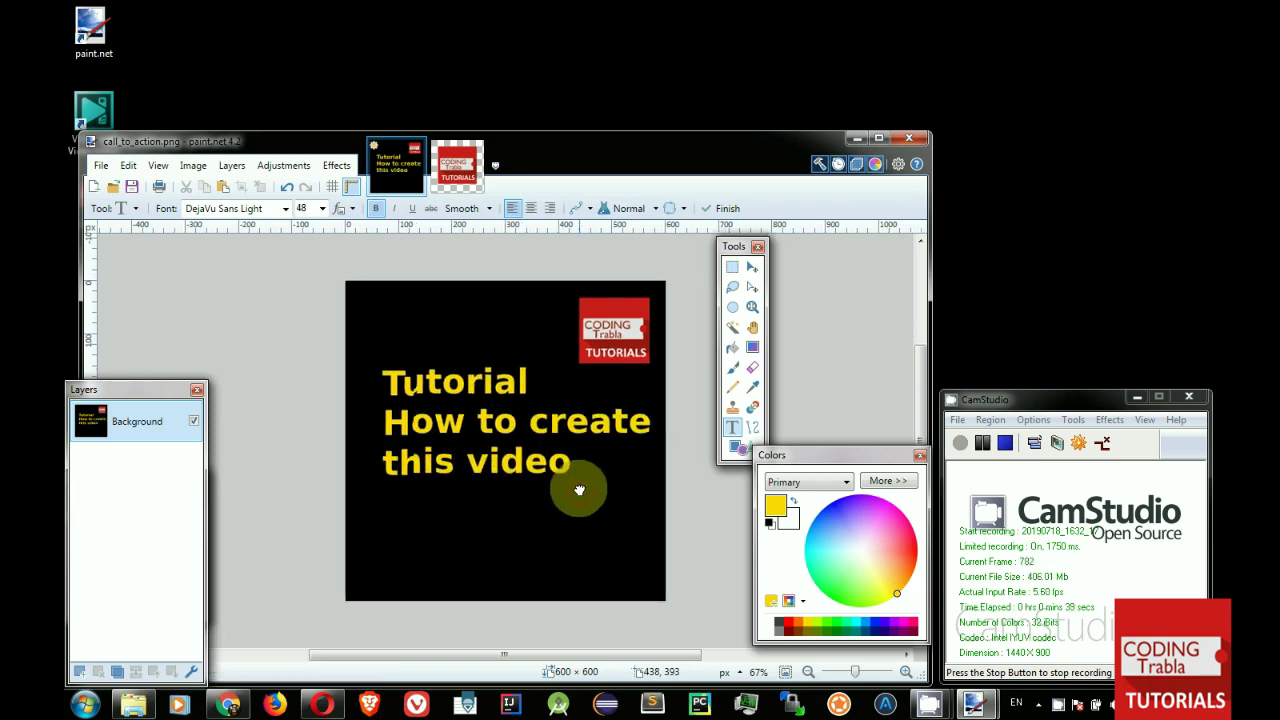
pyautogui.moveTo(579, 494); pyautogui.dragTo(574, 484)
pyautogui.click(752, 427)
# Step: Try a width-9 arrowhead line below the text, then discard it
pyautogui.click(455, 208)
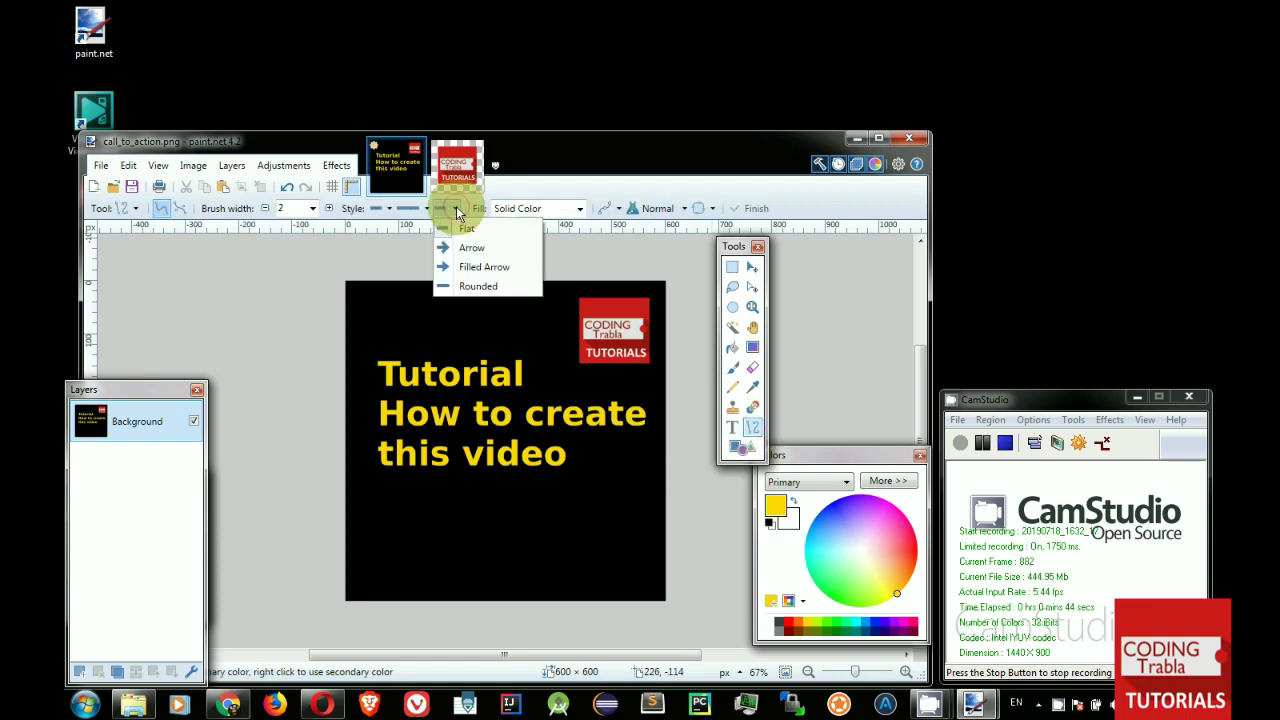
pyautogui.moveTo(491, 485); pyautogui.dragTo(491, 575)
pyautogui.click(313, 208)
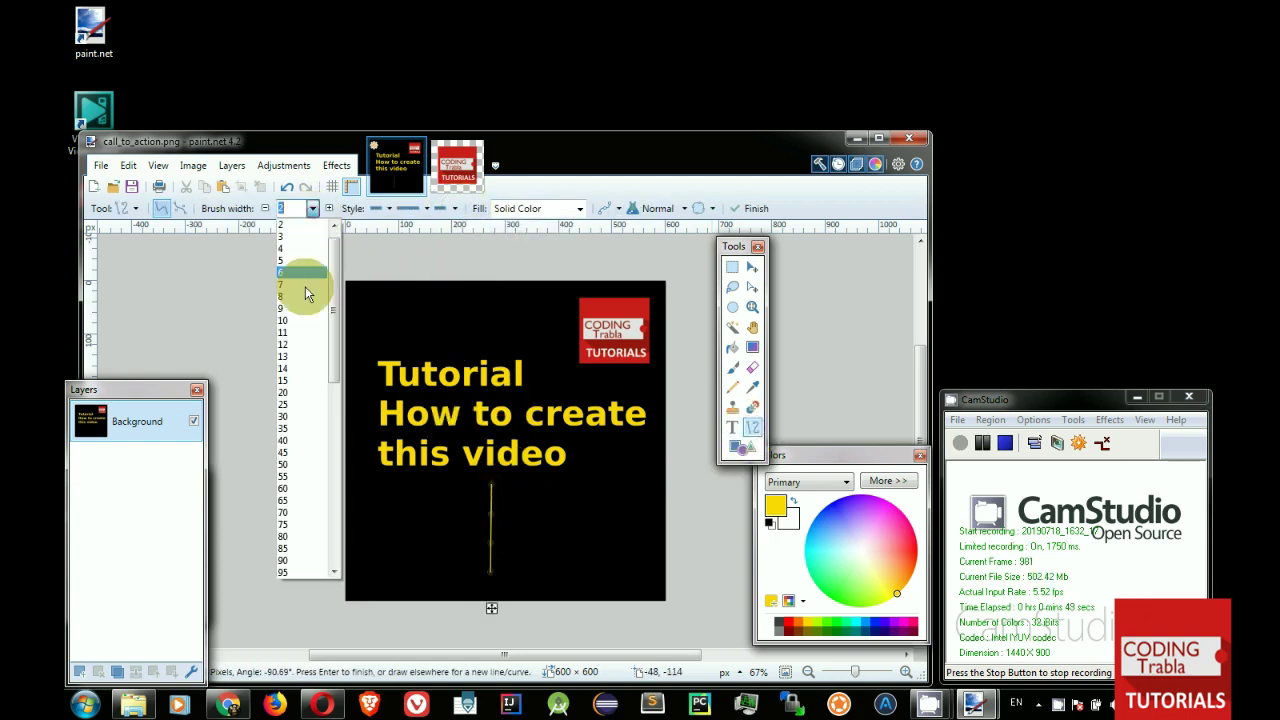
pyautogui.click(306, 296)
pyautogui.click(452, 216)
pyautogui.click(478, 272)
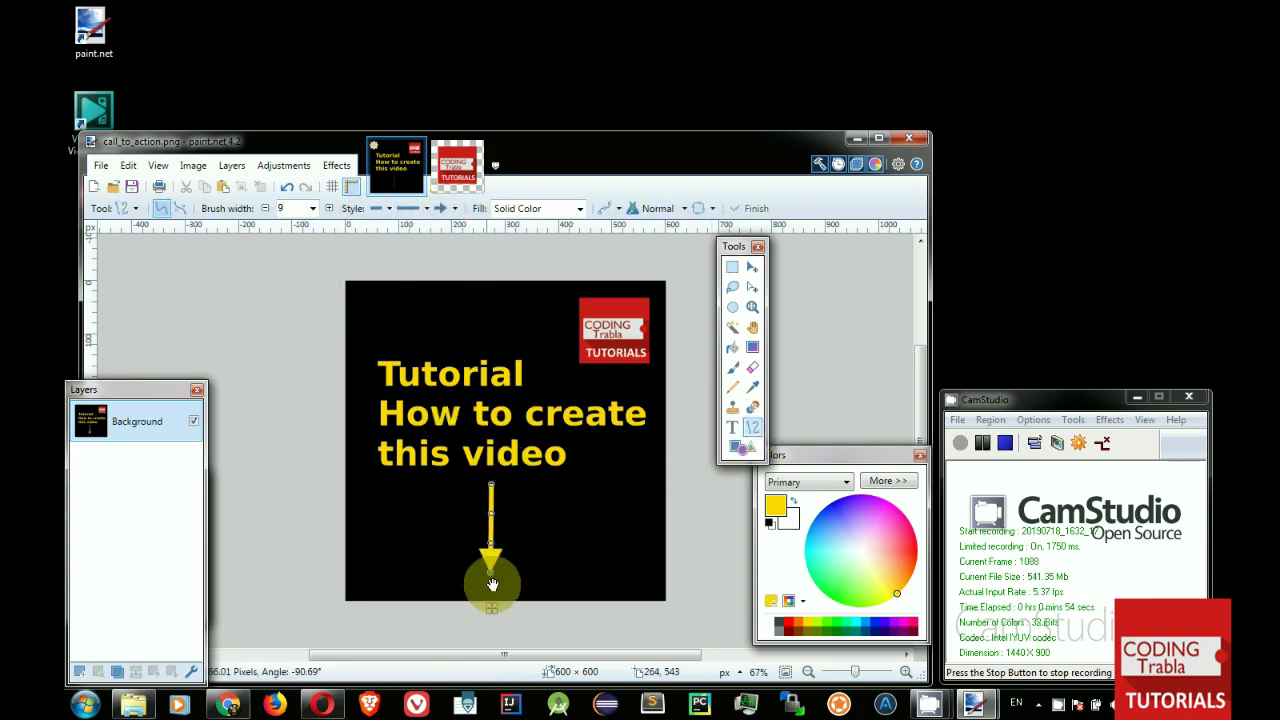
pyautogui.moveTo(491, 608); pyautogui.dragTo(494, 608)
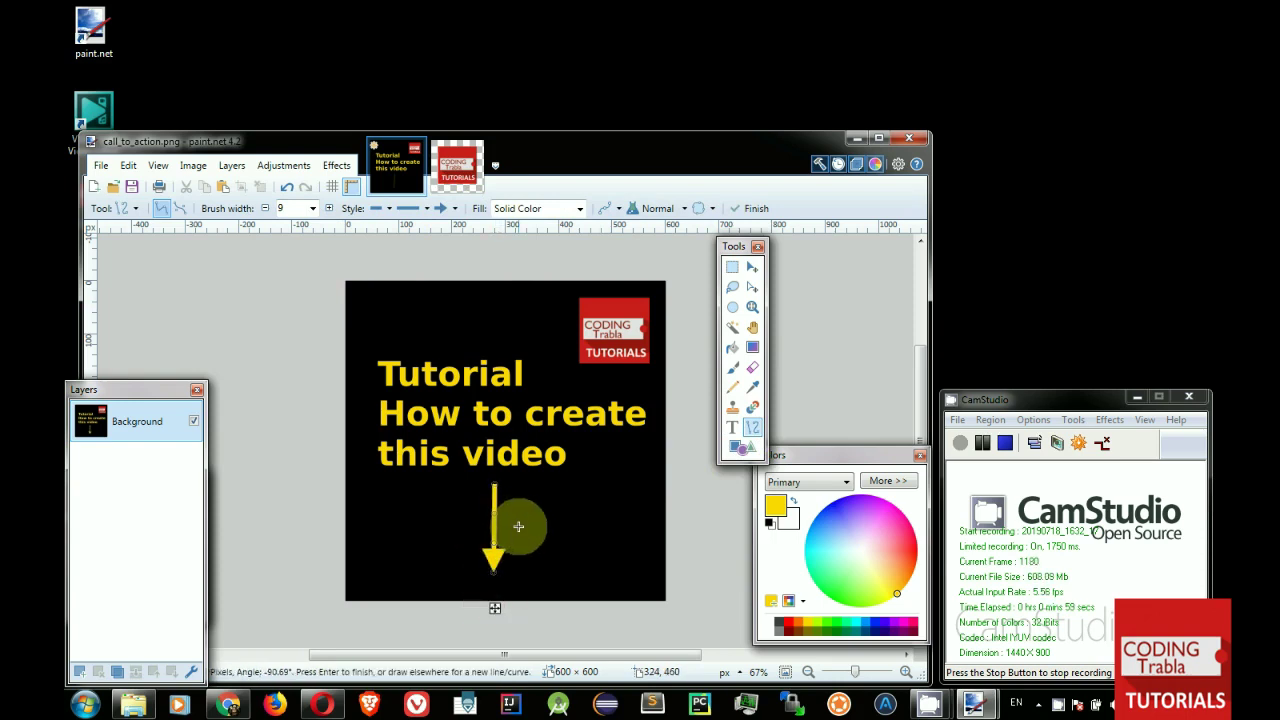
pyautogui.press('Escape')
# Step: Draw a downward yellow arrow of width 8 below the text and commit it
pyautogui.click(454, 208)
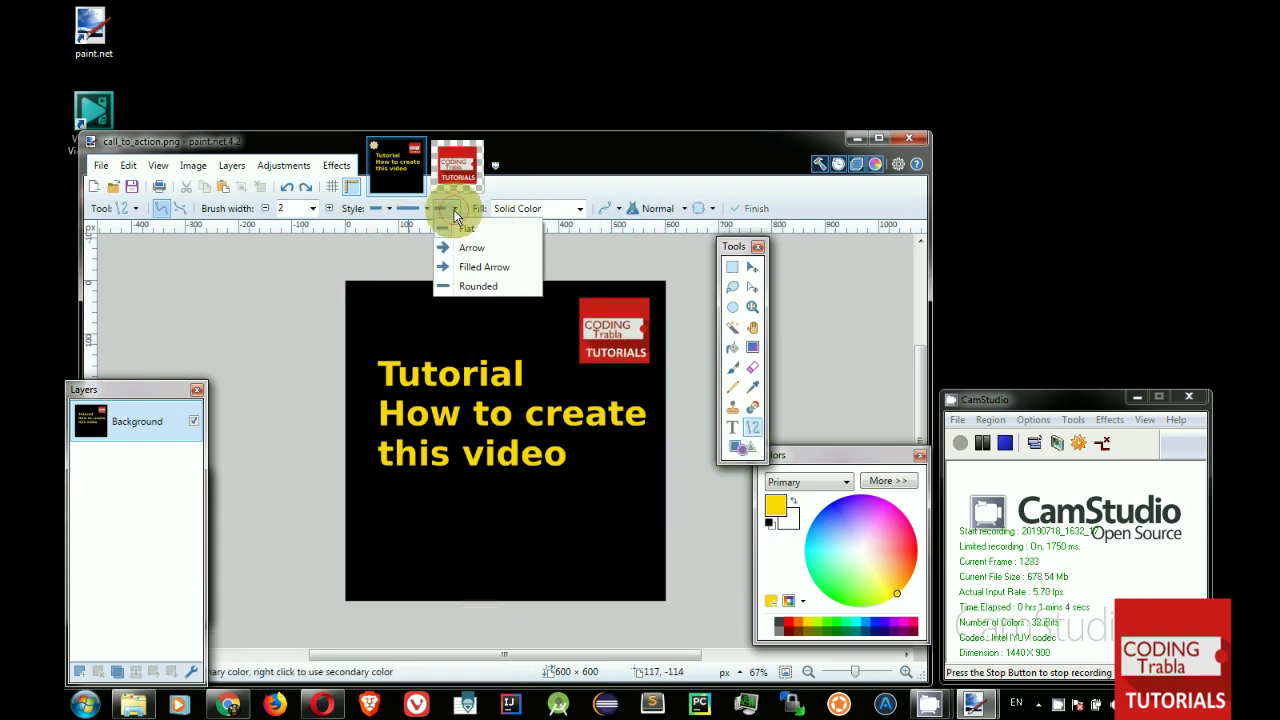
pyautogui.click(434, 264)
pyautogui.click(312, 208)
pyautogui.click(312, 272)
pyautogui.moveTo(490, 489); pyautogui.dragTo(489, 565)
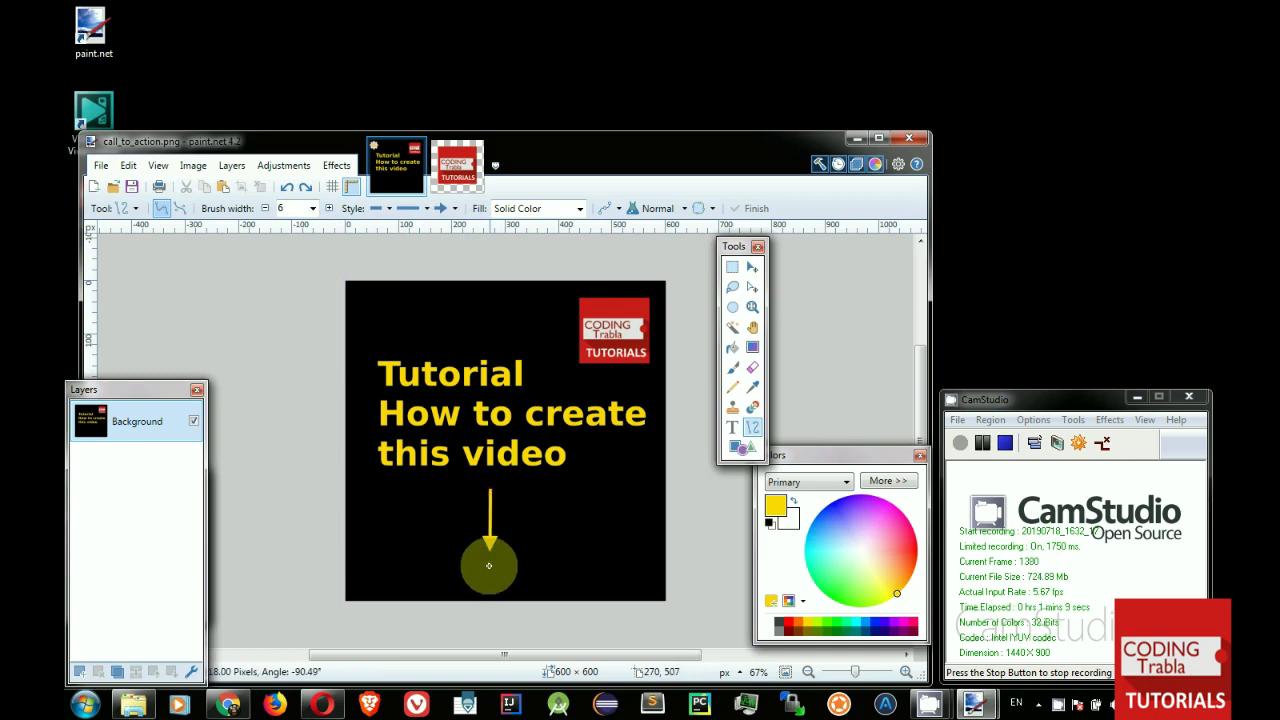
pyautogui.click(312, 208)
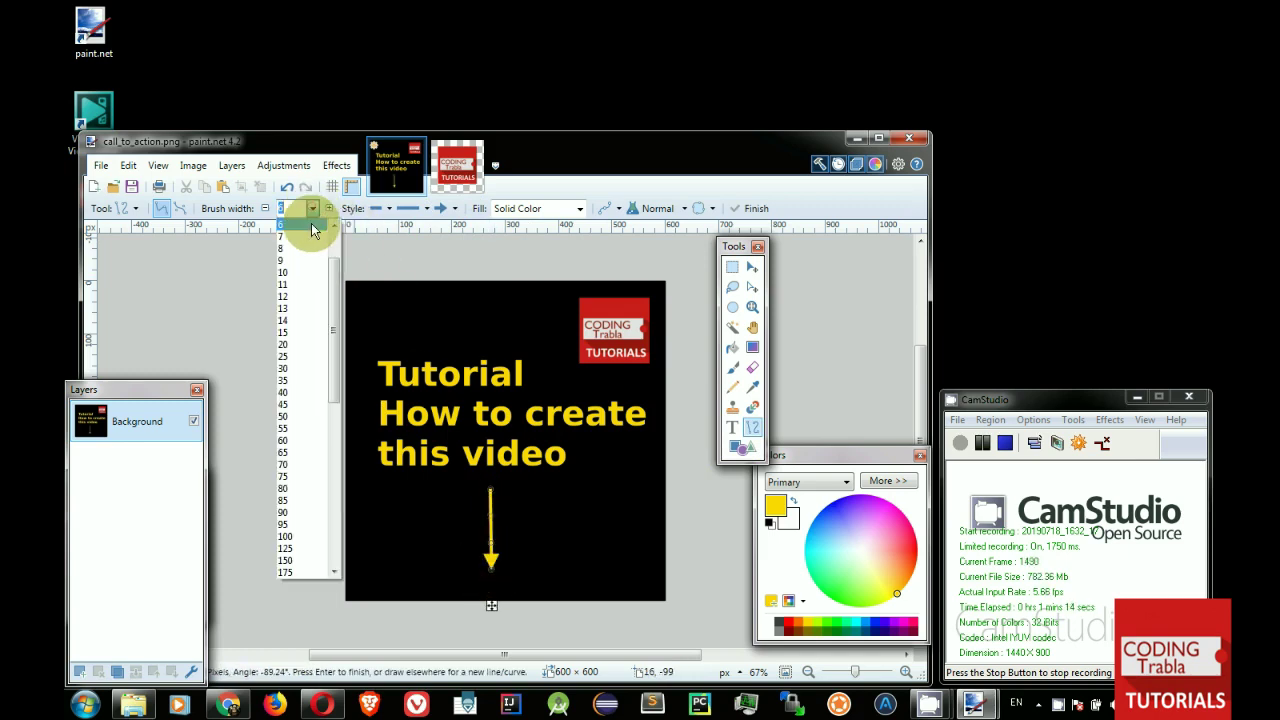
pyautogui.click(303, 250)
pyautogui.moveTo(497, 523); pyautogui.dragTo(518, 523)
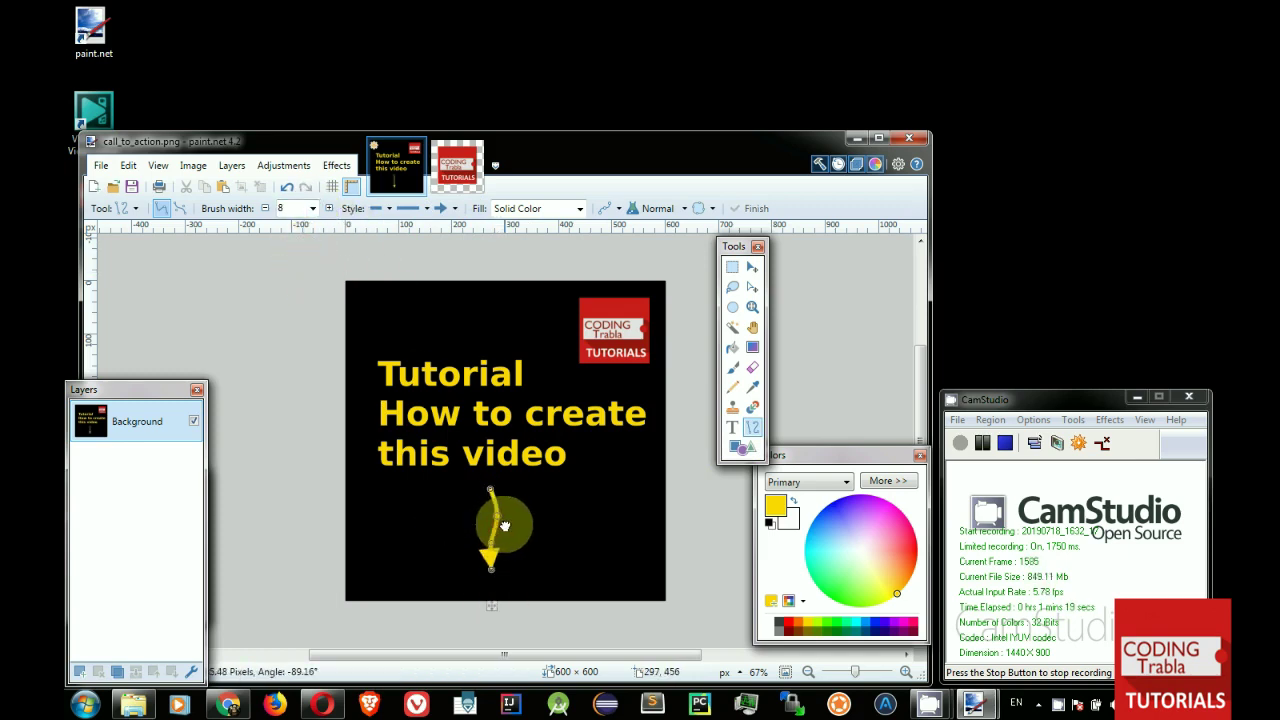
pyautogui.moveTo(519, 605)
pyautogui.mouseDown()
pyautogui.moveTo(491, 603)
pyautogui.moveTo(503, 608)
pyautogui.mouseUp()
pyautogui.click(607, 599)
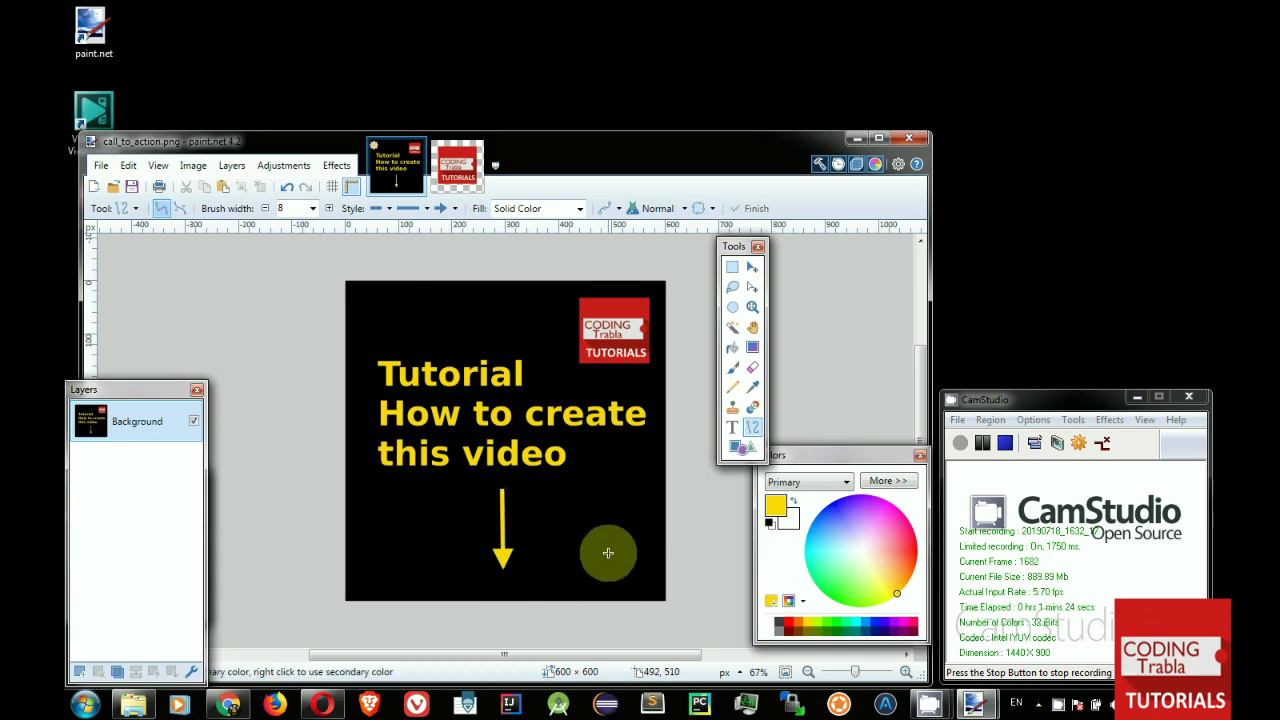
# Step: Save call_to_action.png and close Paint.NET
pyautogui.click(131, 186)
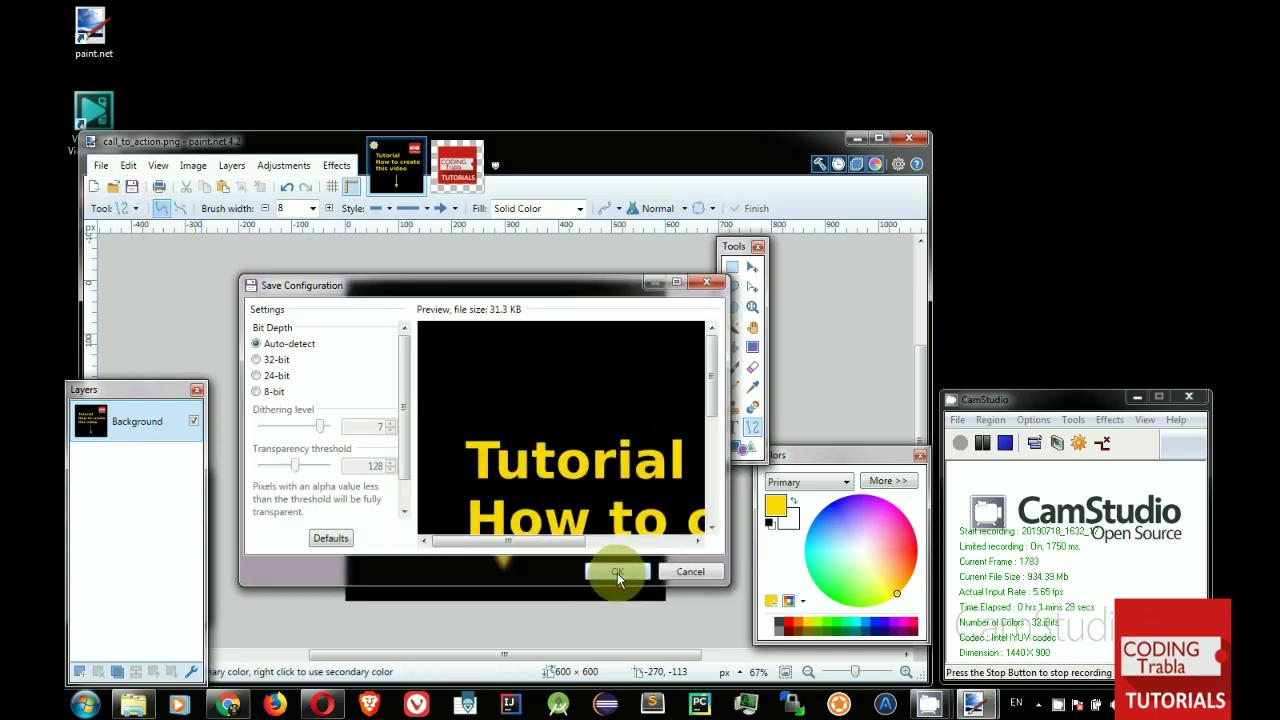
pyautogui.click(617, 573)
pyautogui.click(916, 139)
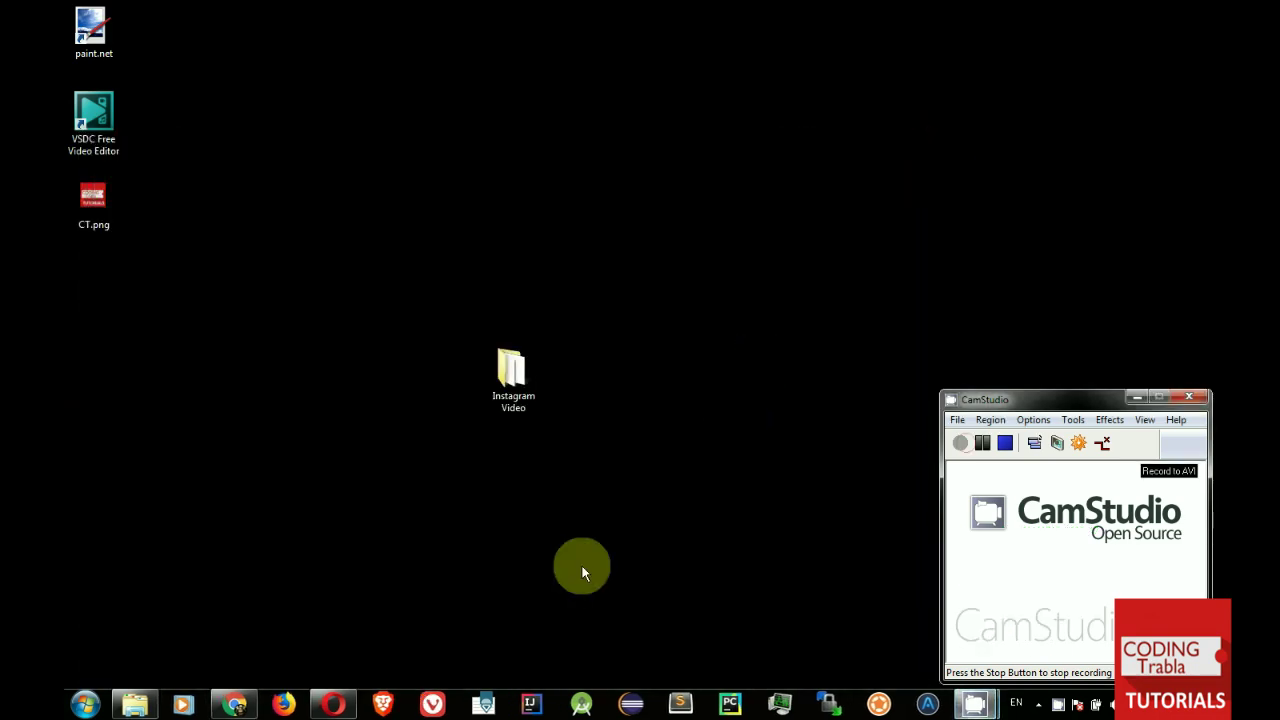
# Step: Open car_10.png from the Instagram Video folder for editing in Paint.NET
pyautogui.click(134, 705)
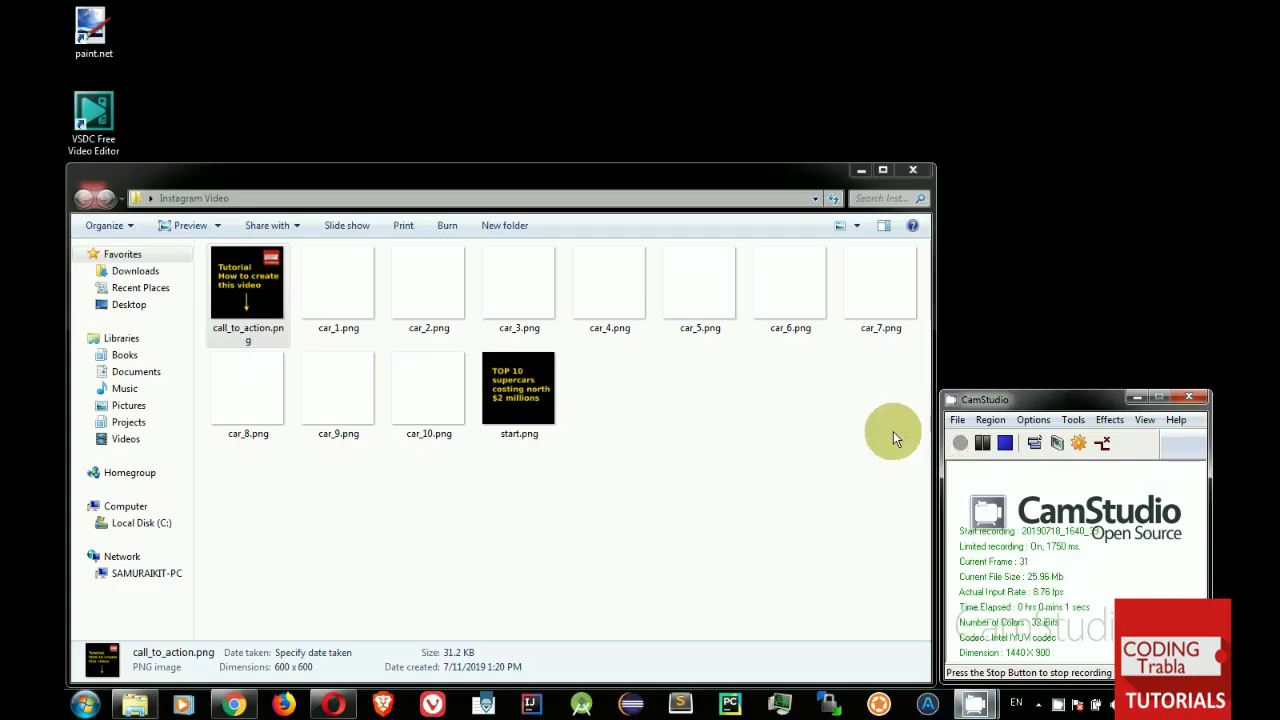
pyautogui.click(440, 405)
pyautogui.rightClick(443, 413)
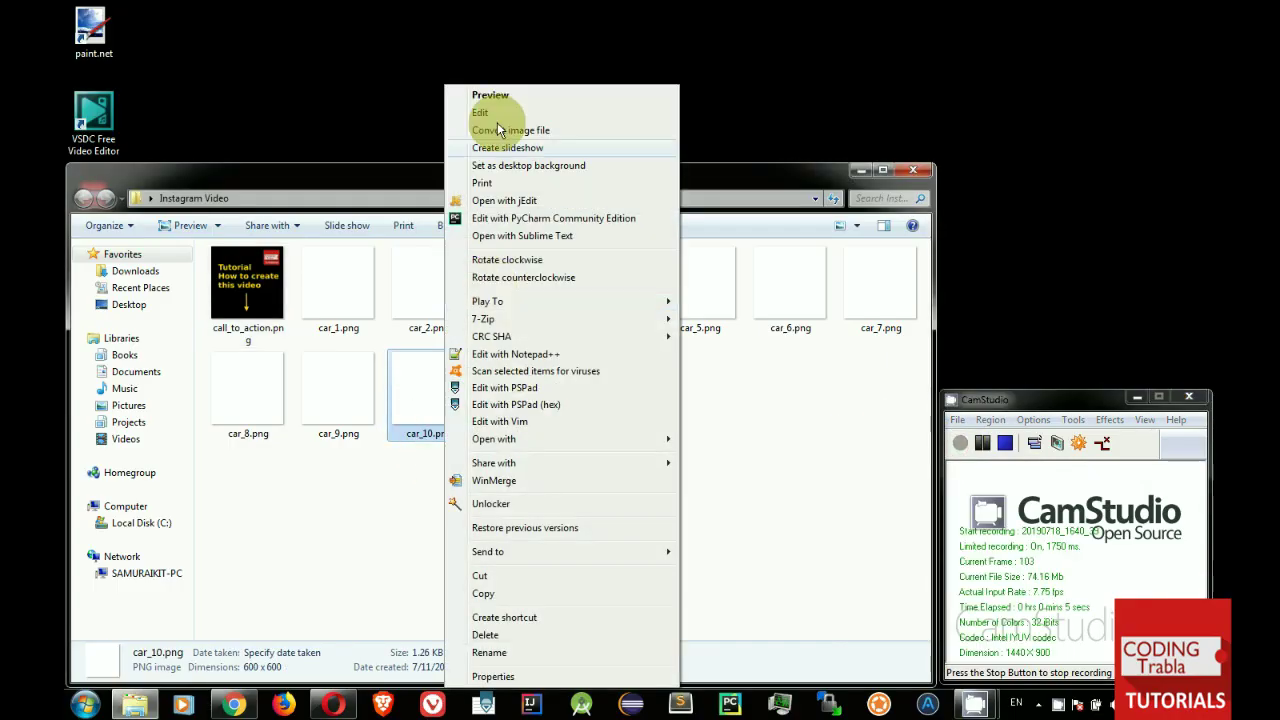
pyautogui.click(504, 118)
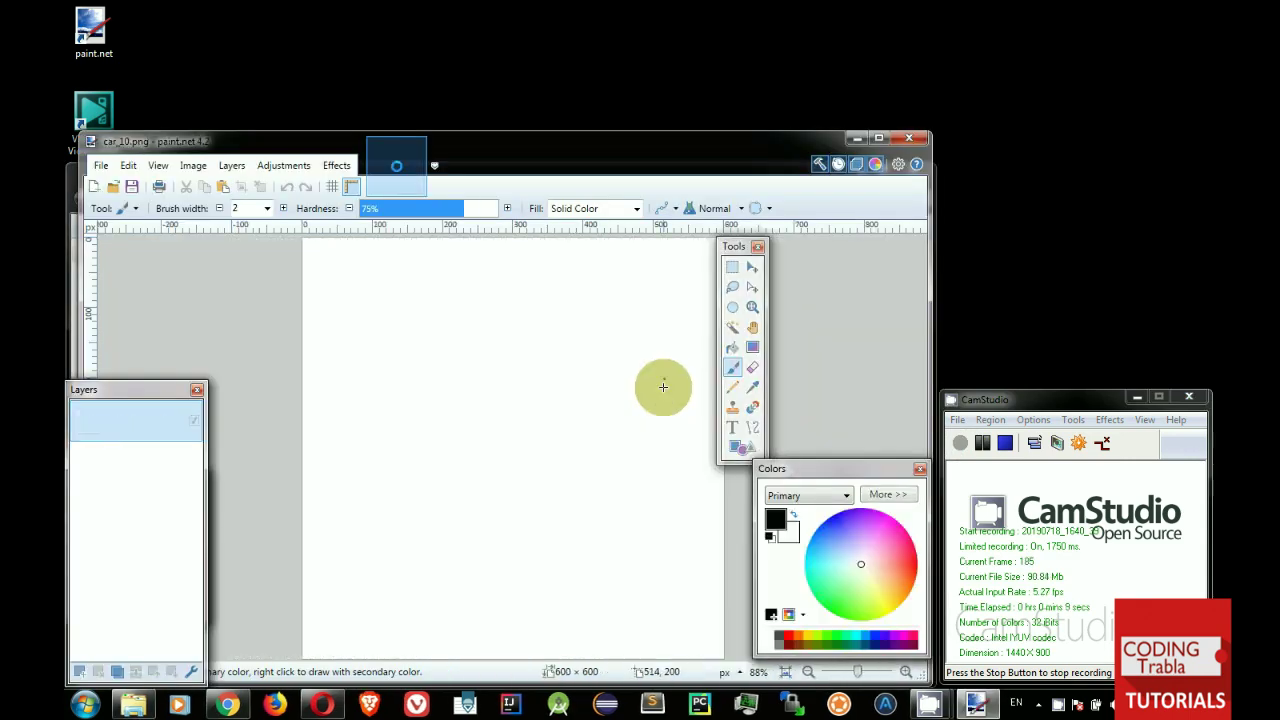
# Step: Fill the white car_10.png canvas with black using the Paint Bucket
pyautogui.click(733, 346)
pyautogui.click(607, 368)
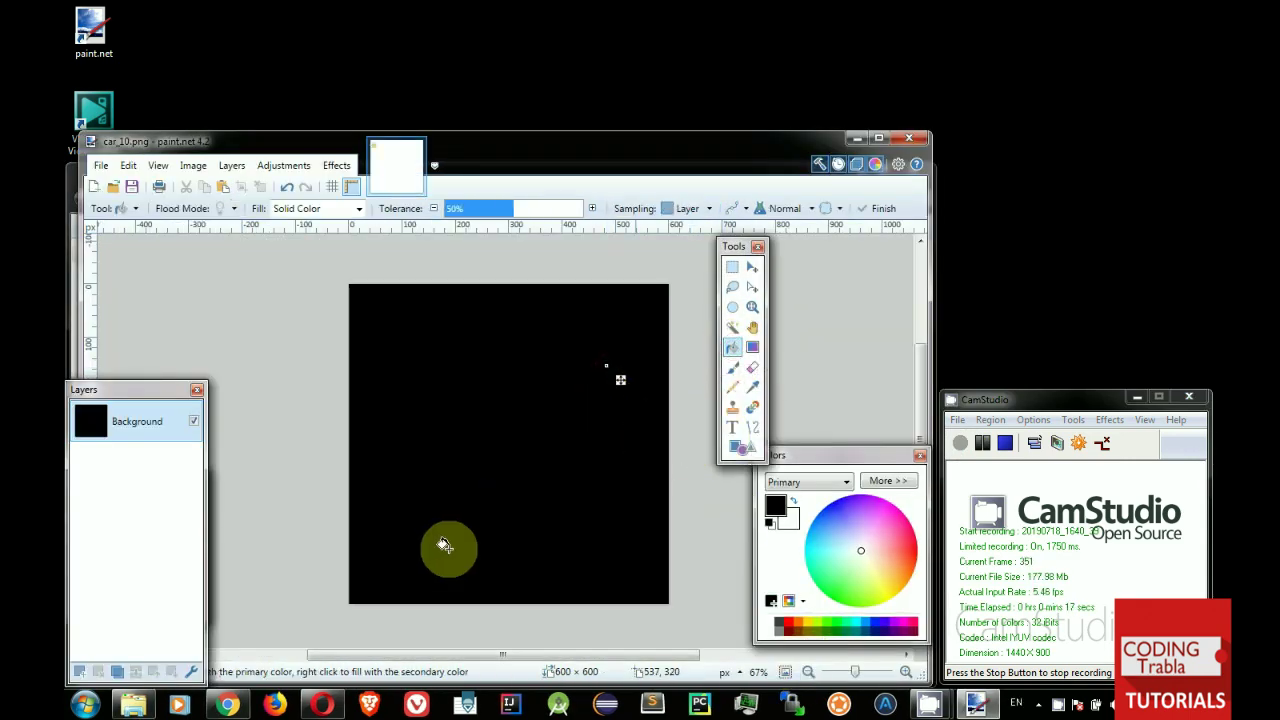
pyautogui.click(321, 705)
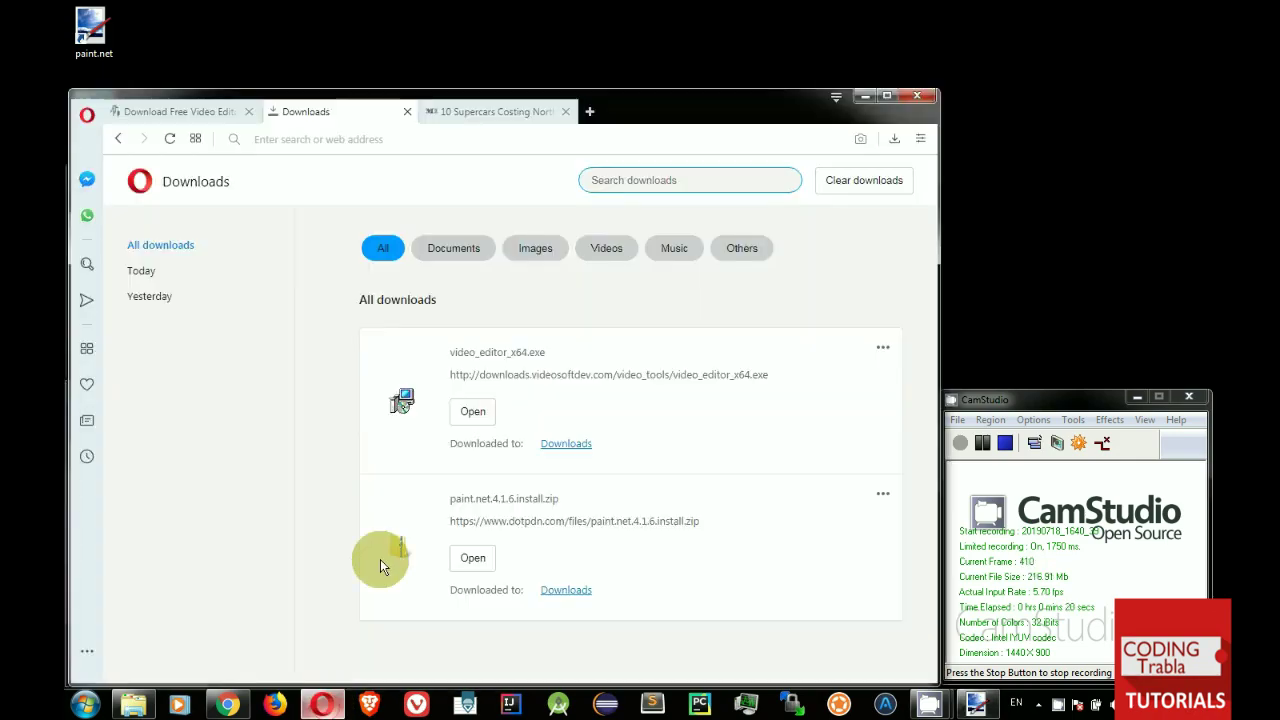
# Step: Show the 10 Supercars article's Lamborghini Centenario section, blocking notifications and closing the pop-up
pyautogui.click(480, 113)
pyautogui.click(429, 224)
pyautogui.click(761, 250)
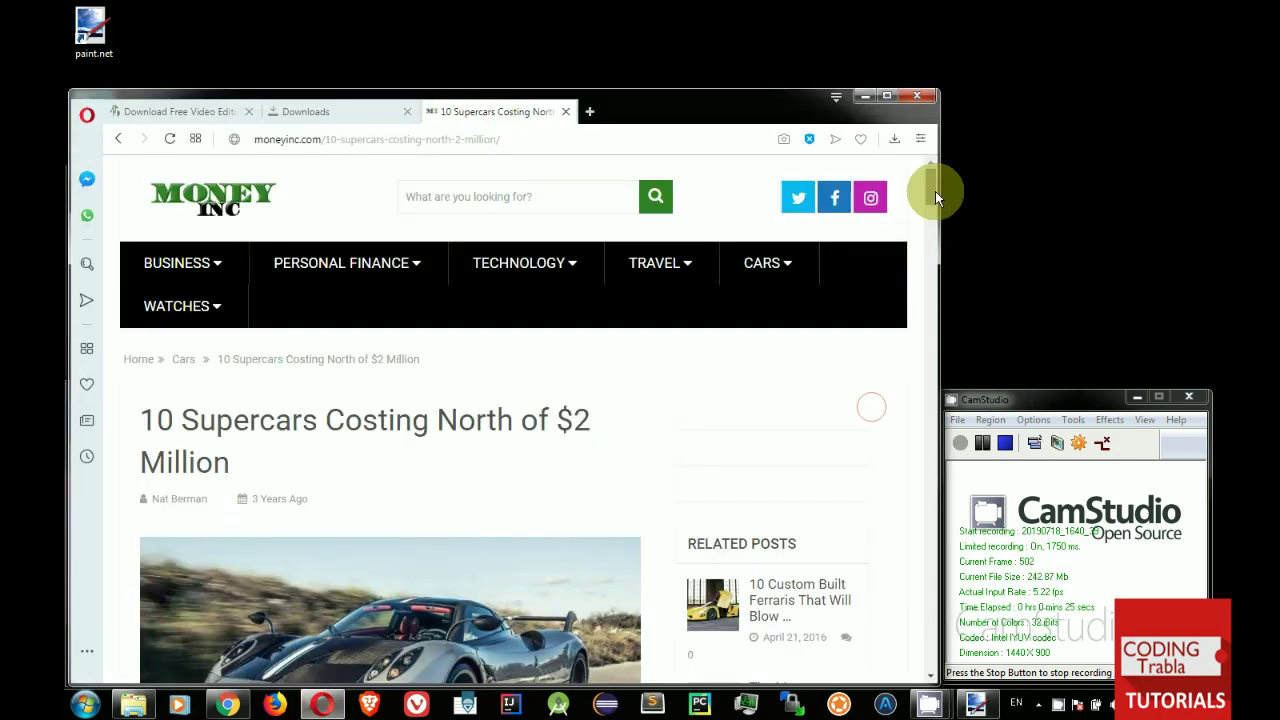
pyautogui.moveTo(932, 187); pyautogui.dragTo(936, 243)
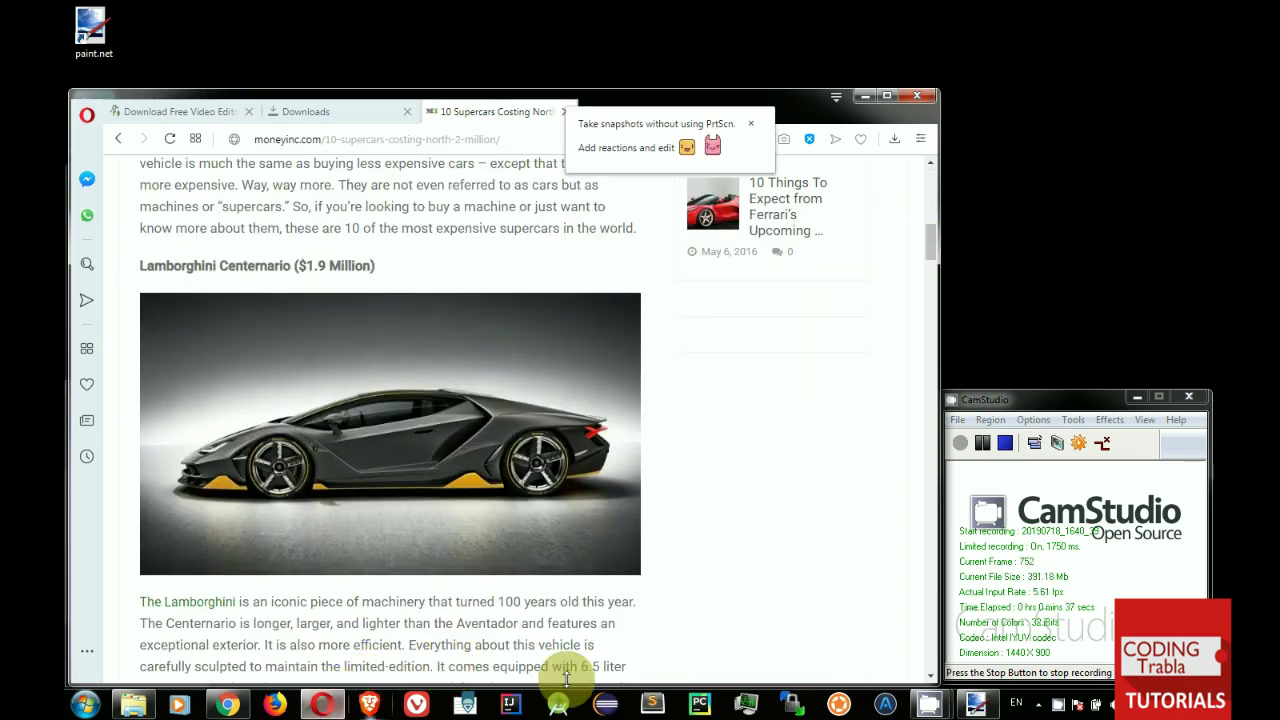
pyautogui.click(975, 705)
# Step: Paste the article screenshot into a new 1440 × 900 image and select the car photo
pyautogui.hotkey('ctrl', 'n')
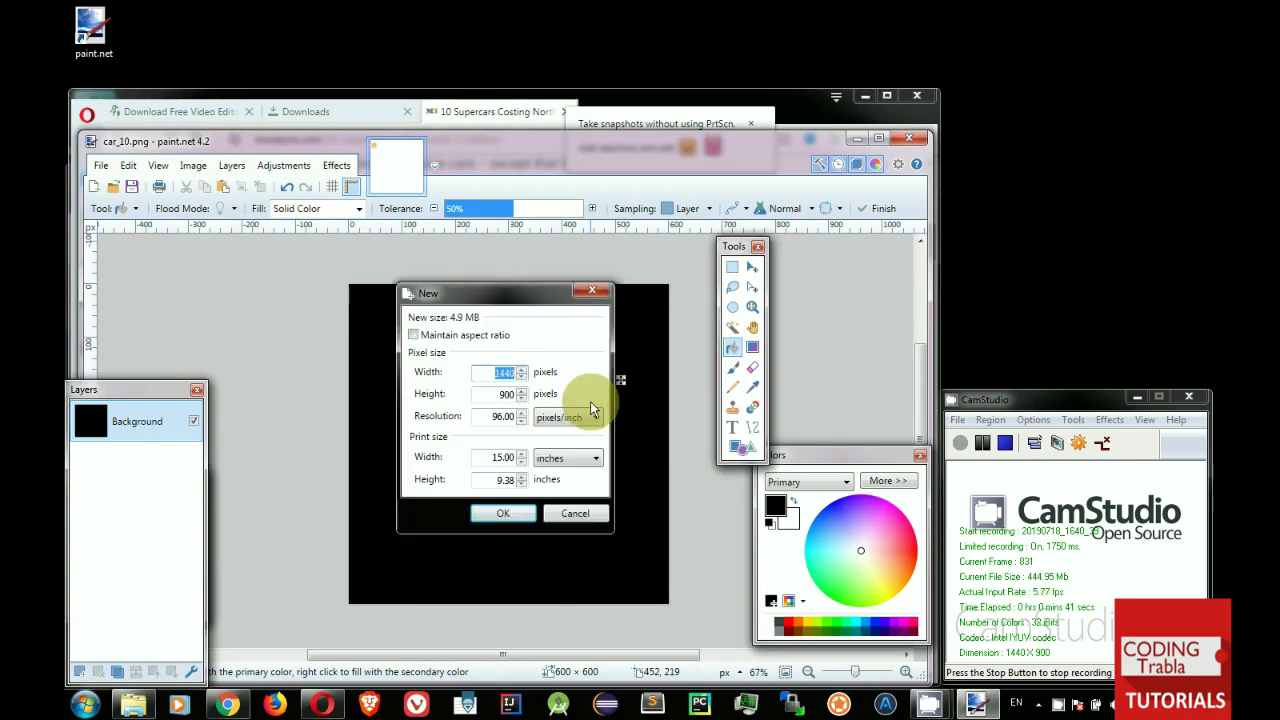
pyautogui.click(506, 514)
pyautogui.hotkey('ctrl', 'v')
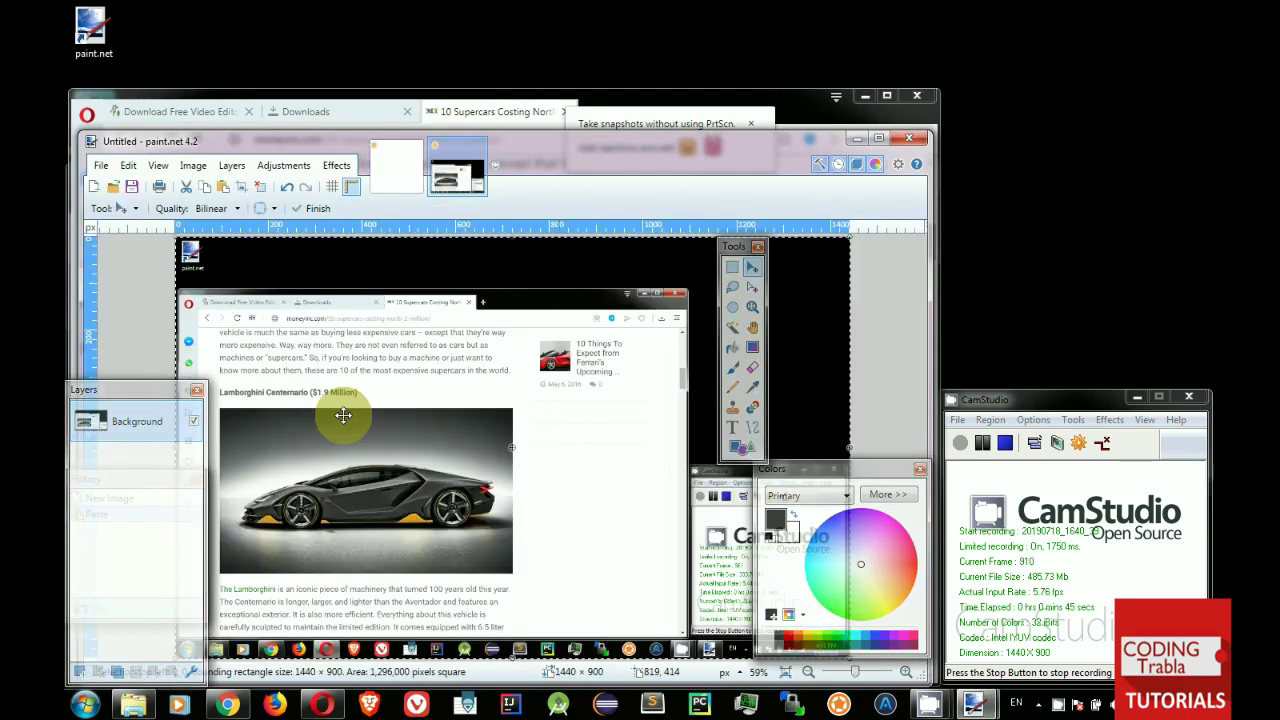
pyautogui.click(732, 267)
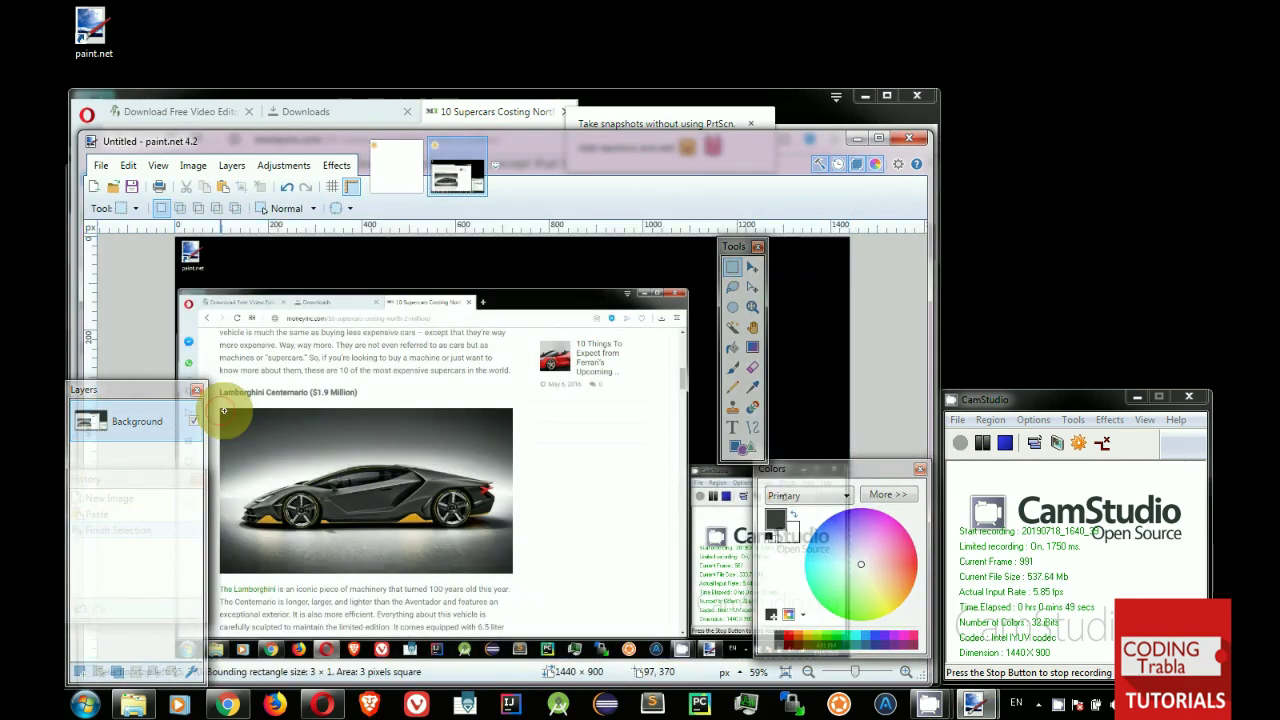
pyautogui.moveTo(220, 408); pyautogui.dragTo(512, 560)
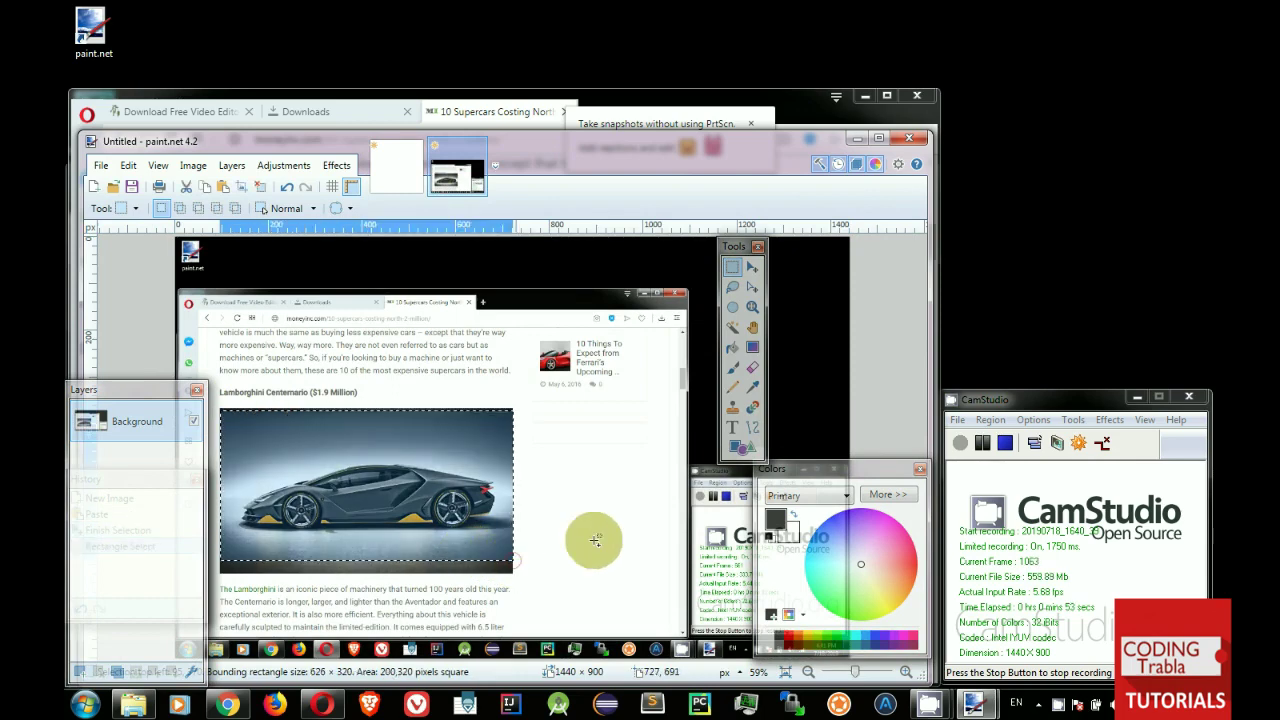
# Step: Paste the car photo into car_10.png, keeping the 600×600 canvas, and centre it
pyautogui.click(407, 181)
pyautogui.hotkey('ctrl', 'v')
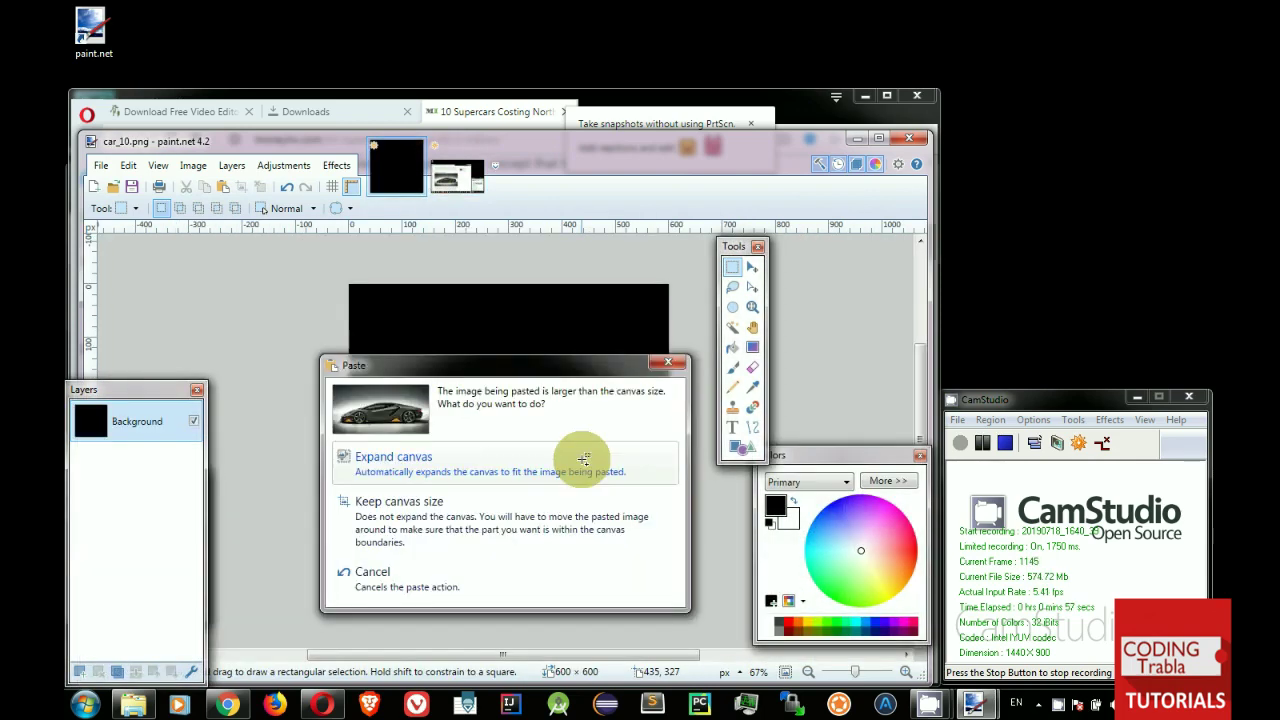
pyautogui.click(569, 520)
pyautogui.moveTo(645, 527); pyautogui.dragTo(638, 458)
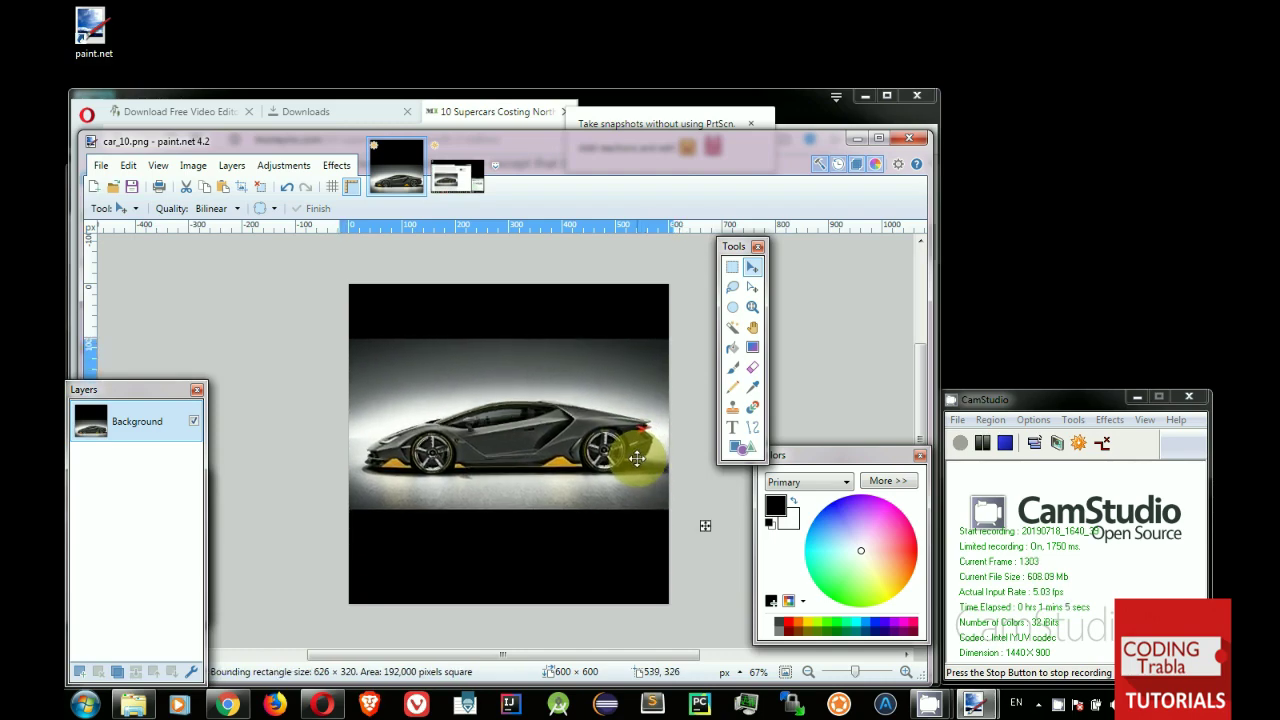
pyautogui.hotkey('ctrl', 'd')
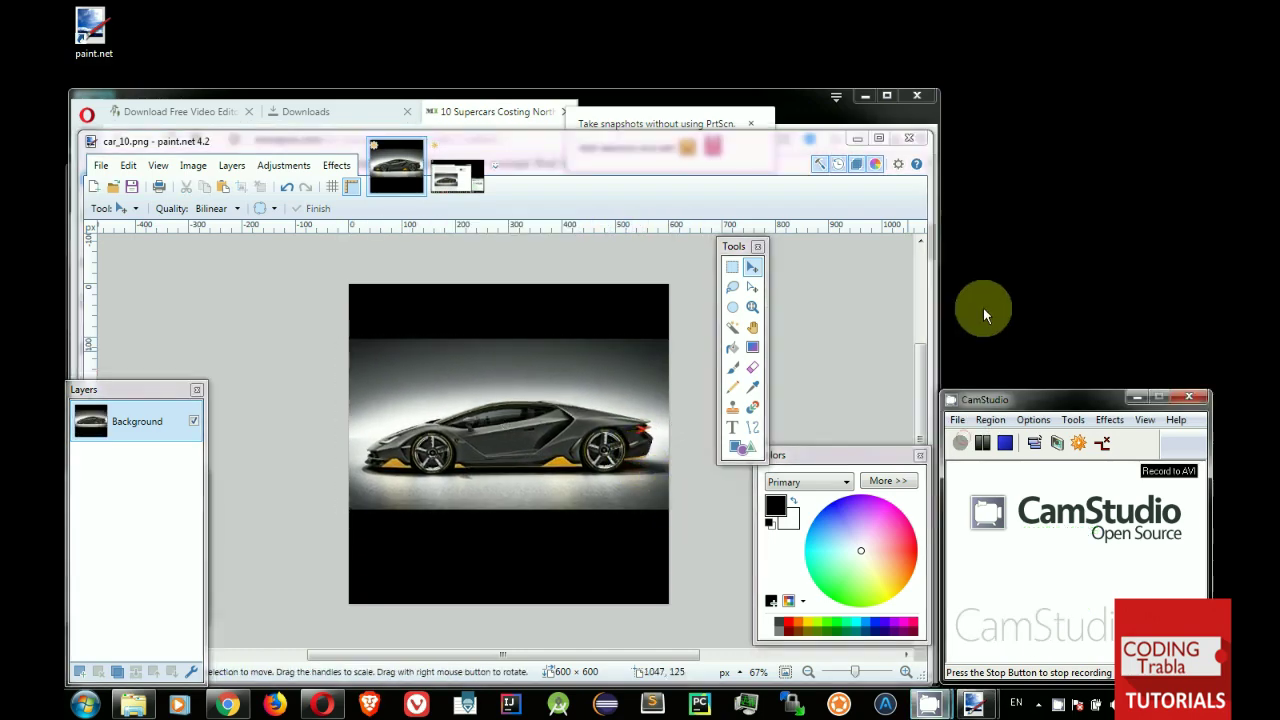
# Step: Add a bold yellow '#10' in DejaVu Sans Light, size 36, at the top-left
pyautogui.click(737, 429)
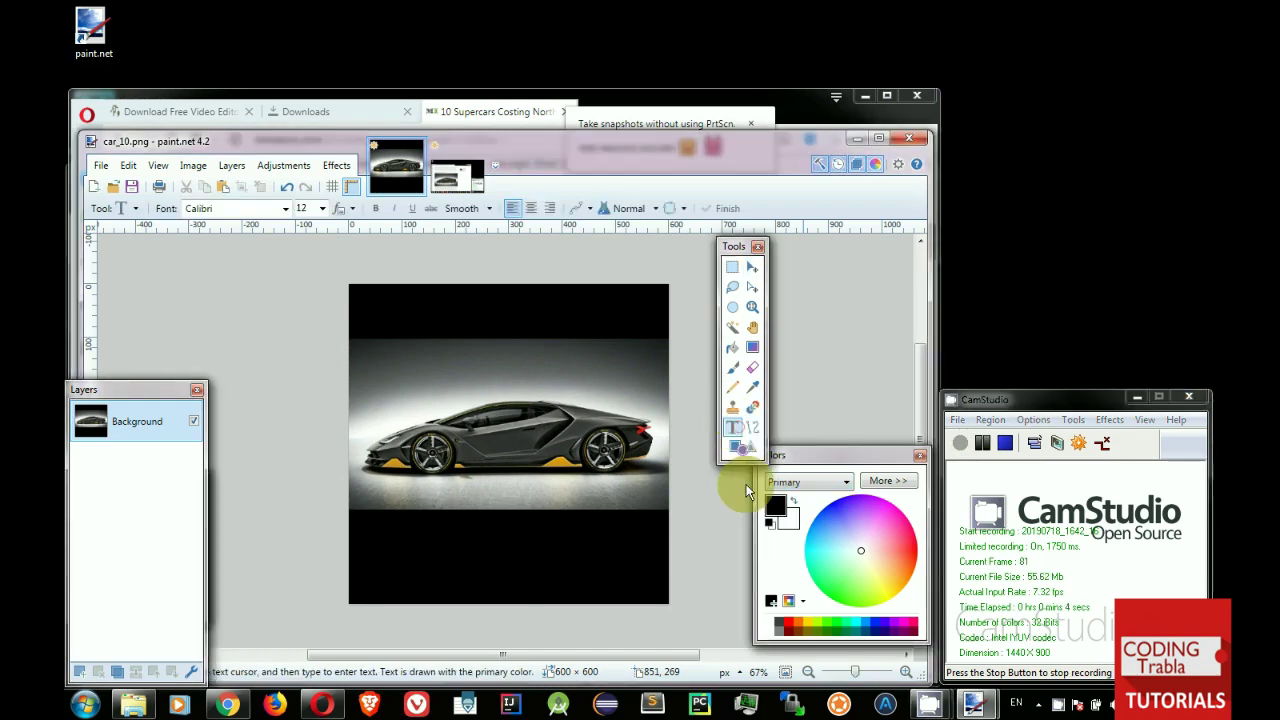
pyautogui.click(810, 624)
pyautogui.click(286, 208)
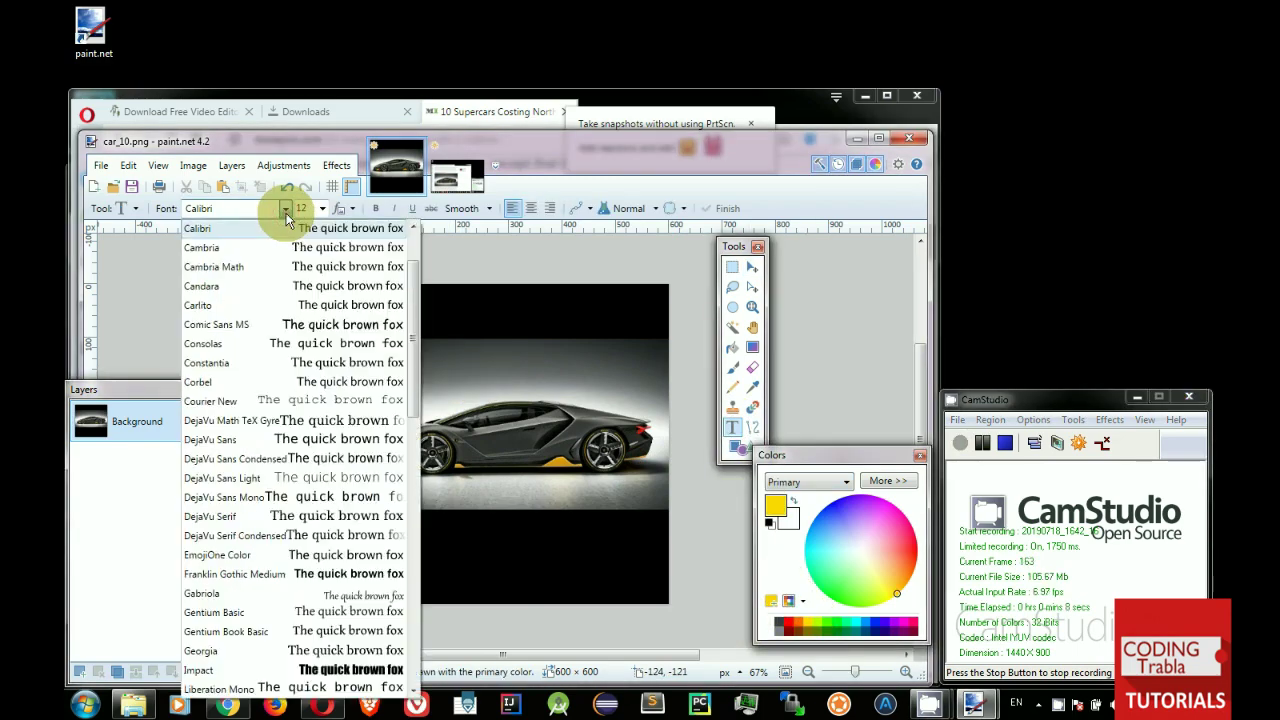
pyautogui.click(278, 446)
pyautogui.click(372, 320)
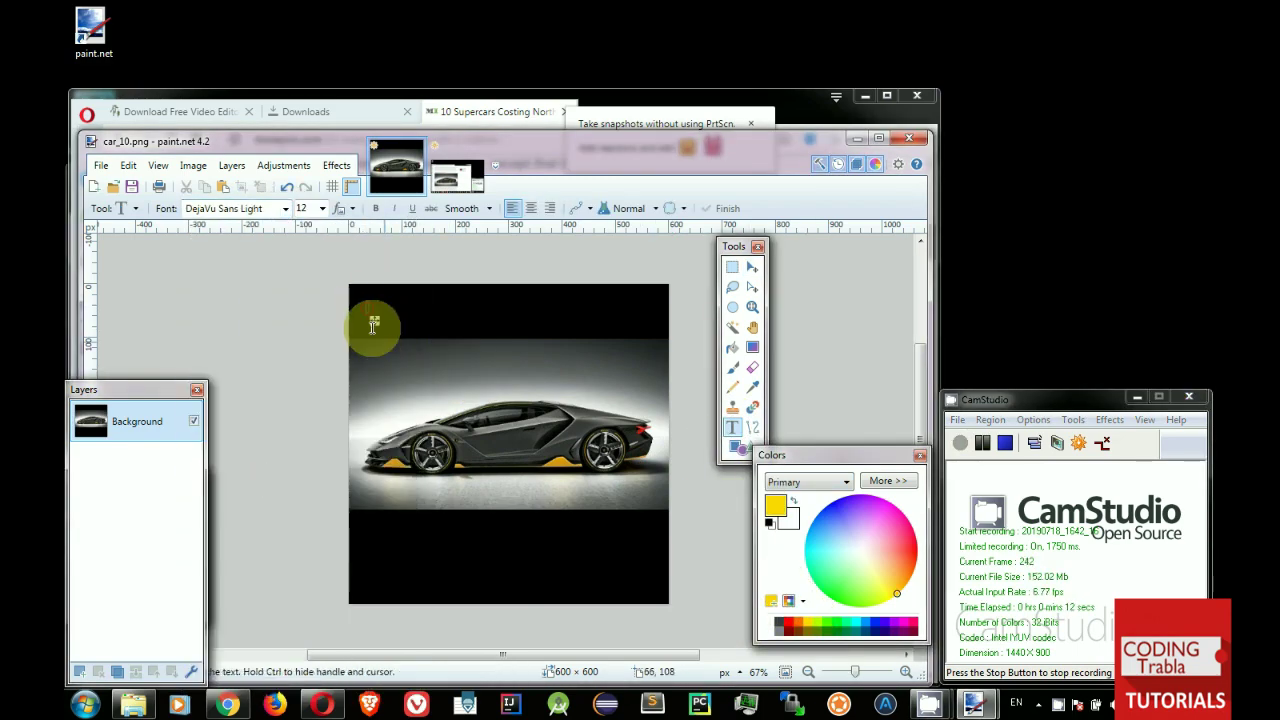
pyautogui.click(322, 208)
pyautogui.click(314, 398)
pyautogui.click(381, 210)
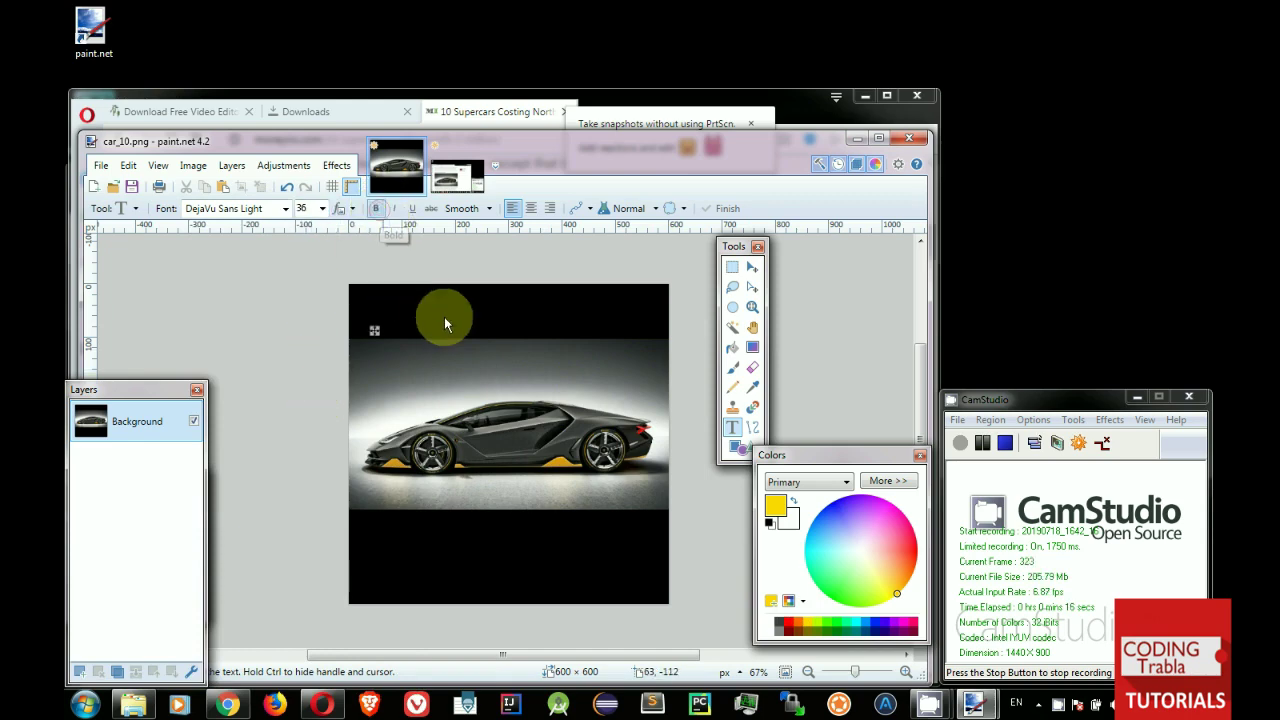
pyautogui.write('#10')
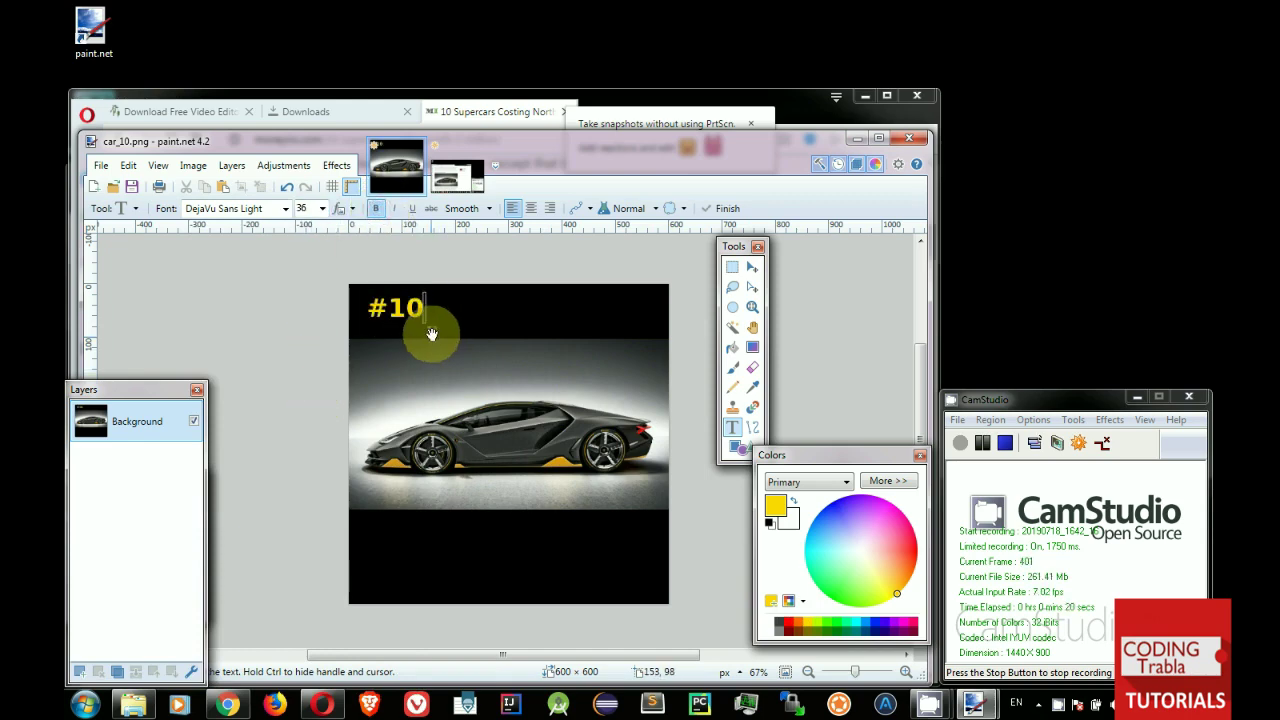
pyautogui.moveTo(431, 332); pyautogui.dragTo(428, 337)
# Step: Add 'Lamborghini Centenario ($1.9 Million)' at size 28 on two lines in the bottom band
pyautogui.click(322, 208)
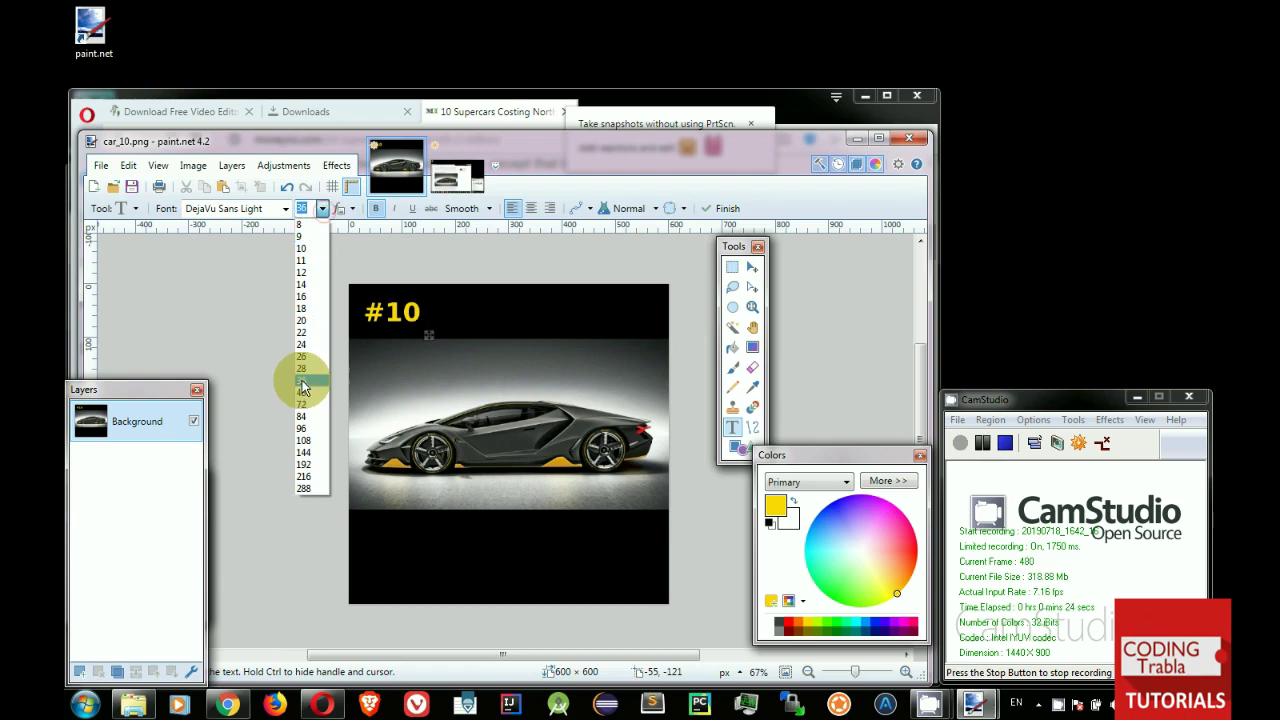
pyautogui.click(308, 370)
pyautogui.click(378, 545)
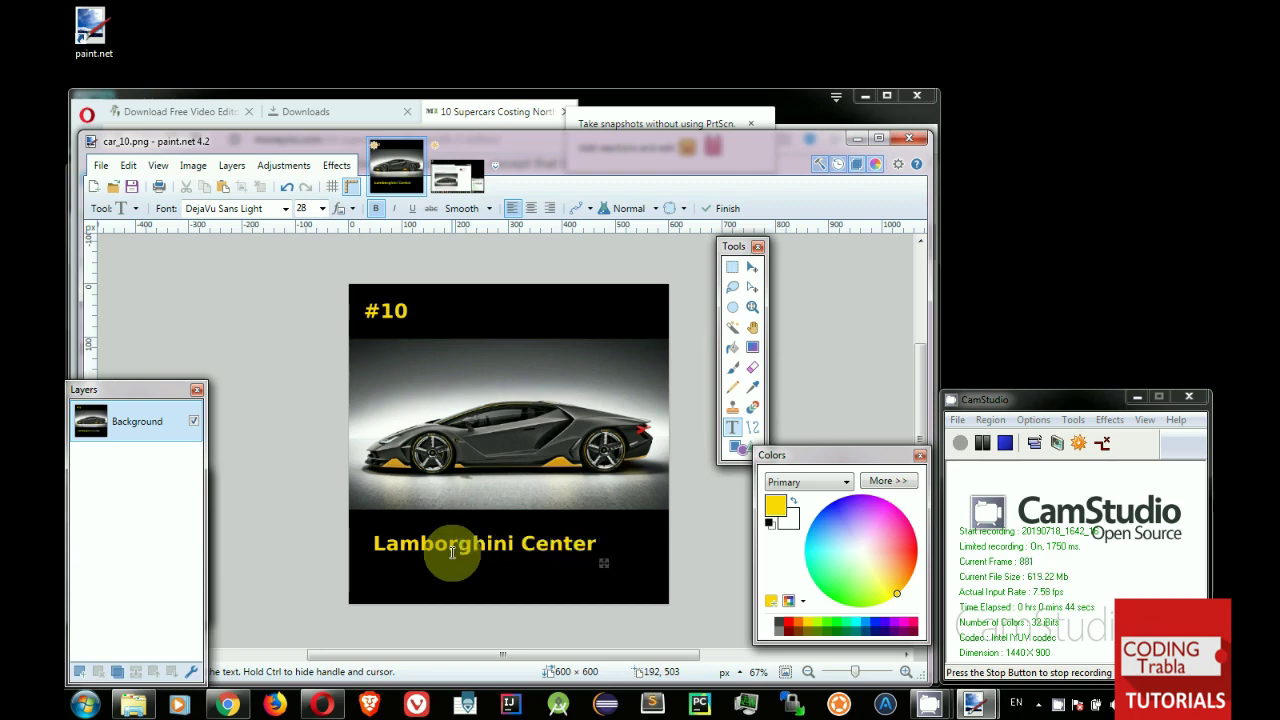
pyautogui.write('o')
pyautogui.press('Return')
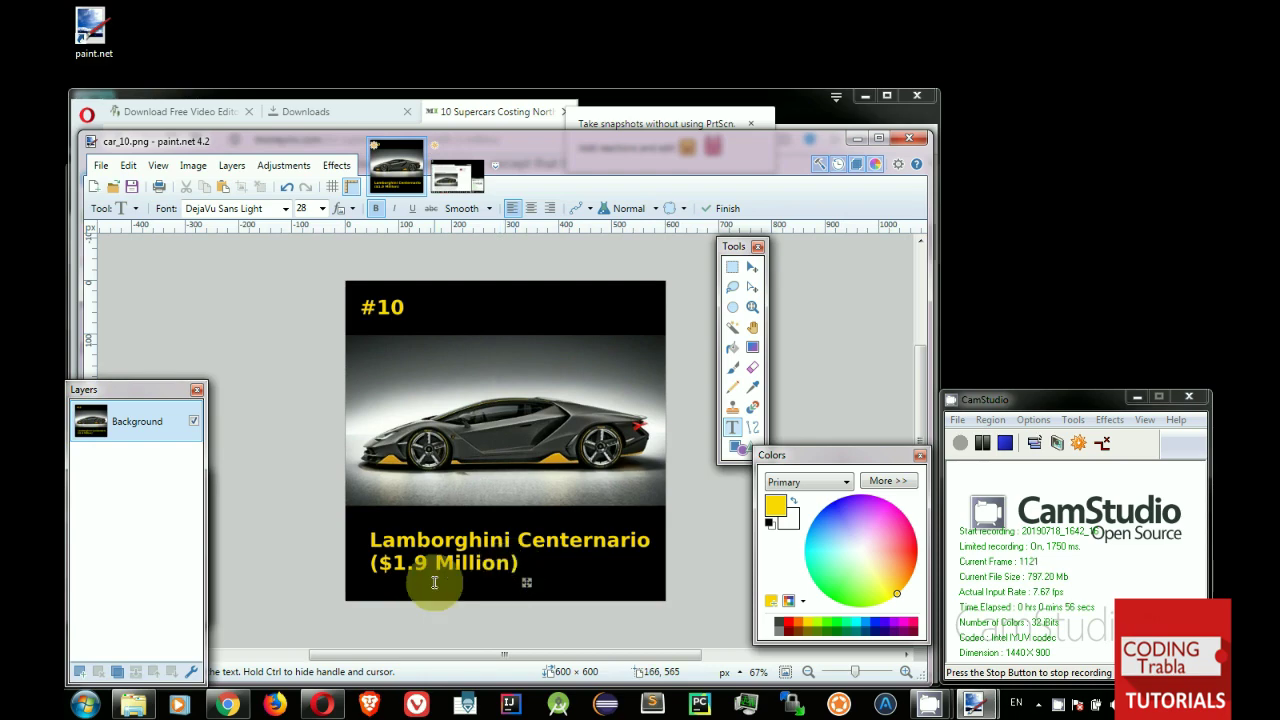
pyautogui.moveTo(526, 585); pyautogui.dragTo(520, 582)
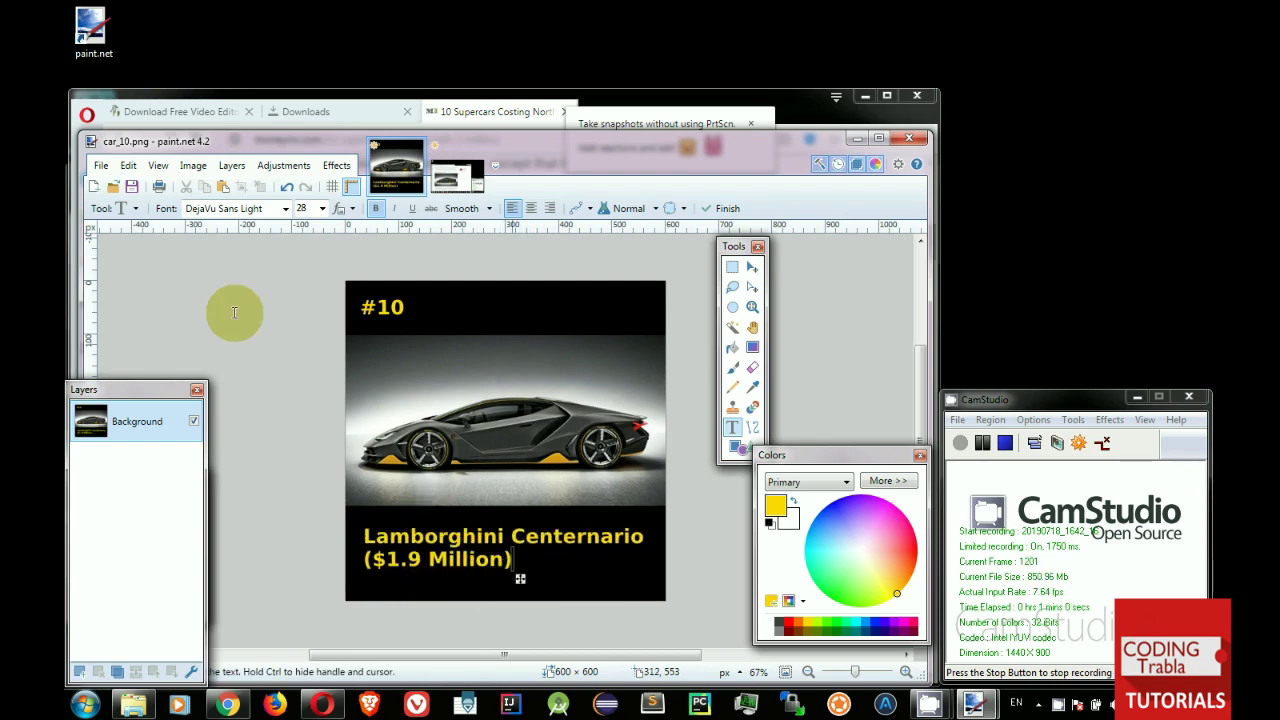
# Step: Save car_10.png as PNG, then close Paint.NET discarding the untitled screenshot
pyautogui.click(131, 187)
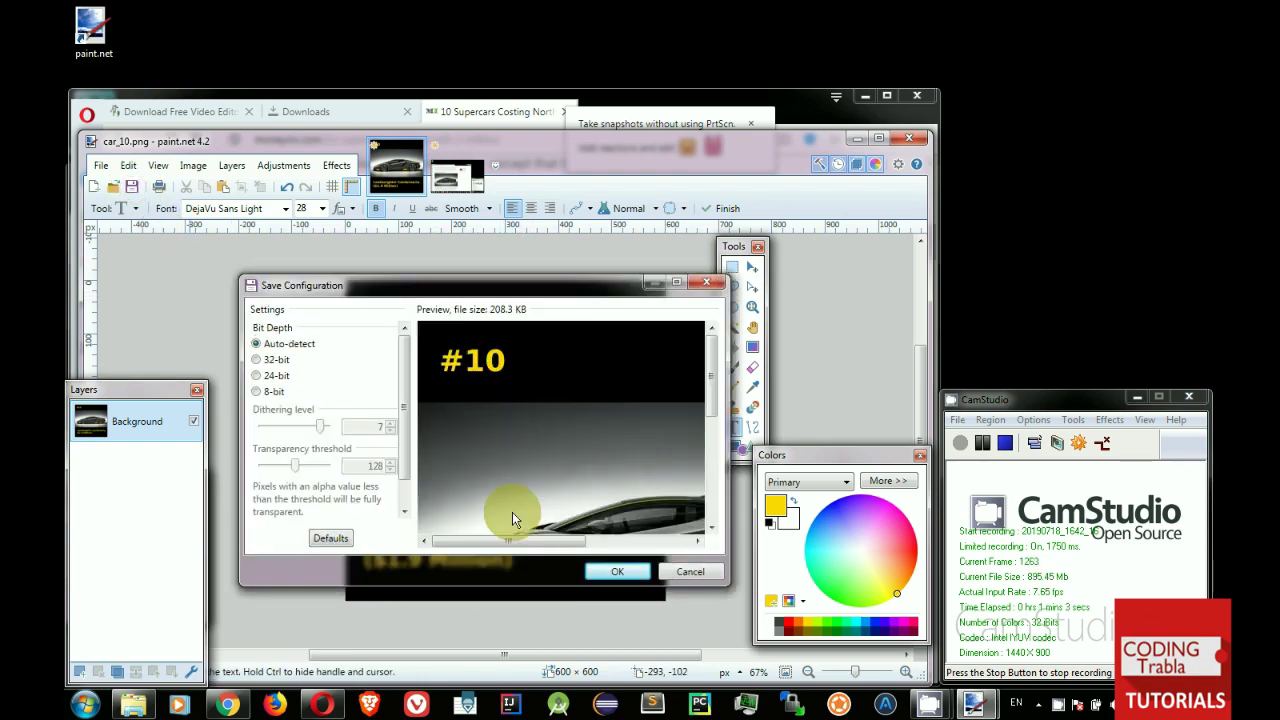
pyautogui.click(617, 571)
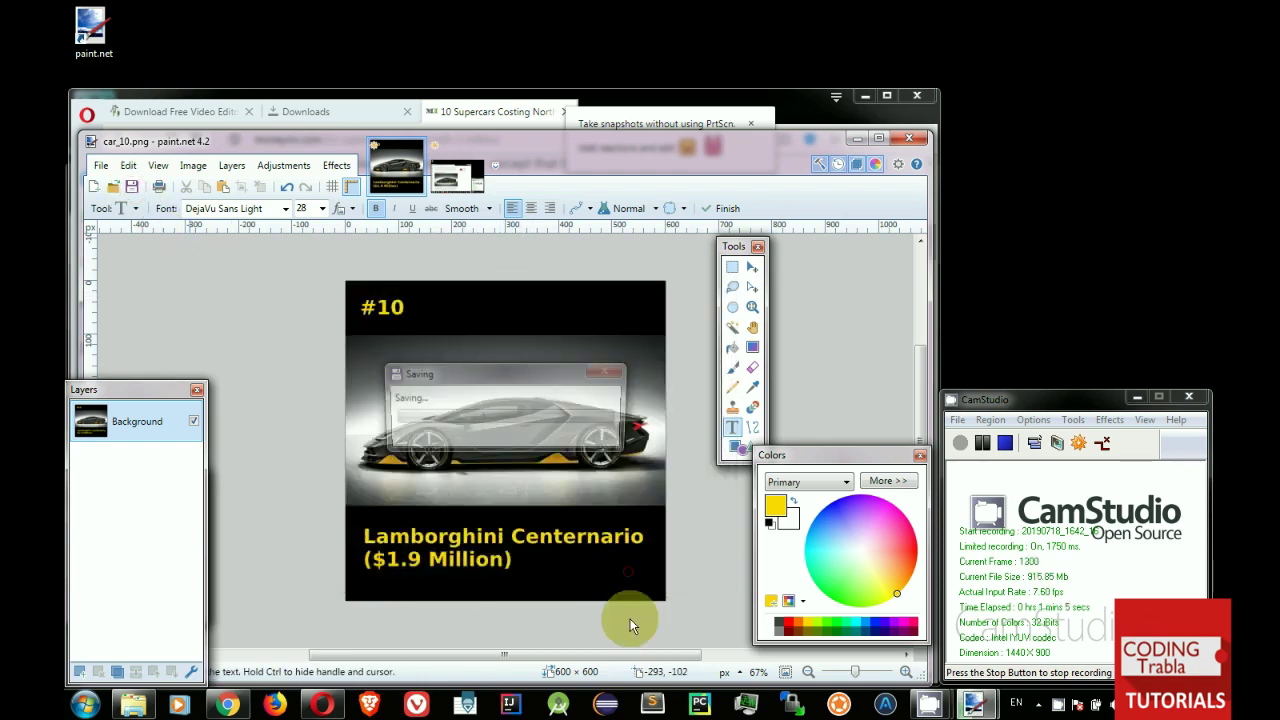
pyautogui.click(908, 137)
pyautogui.click(590, 494)
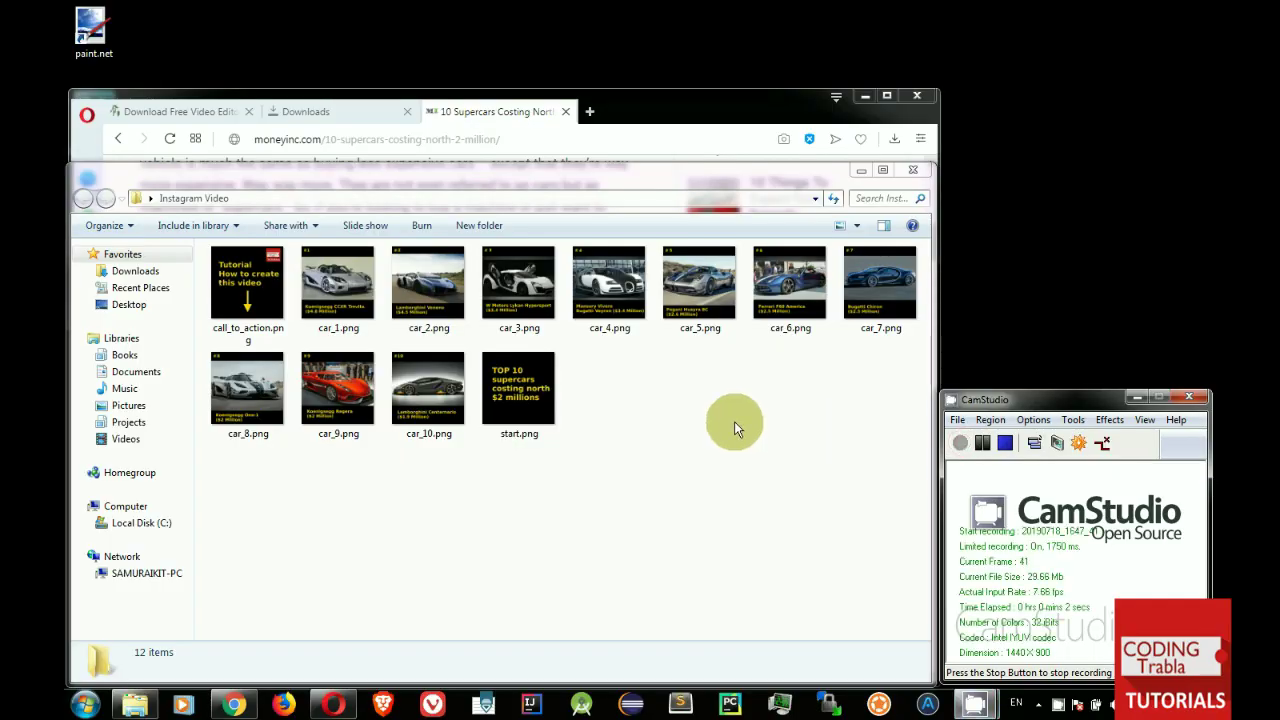
# Step: Open call_to_action.png in Windows Photo Viewer
pyautogui.click(262, 312)
pyautogui.press('Right')
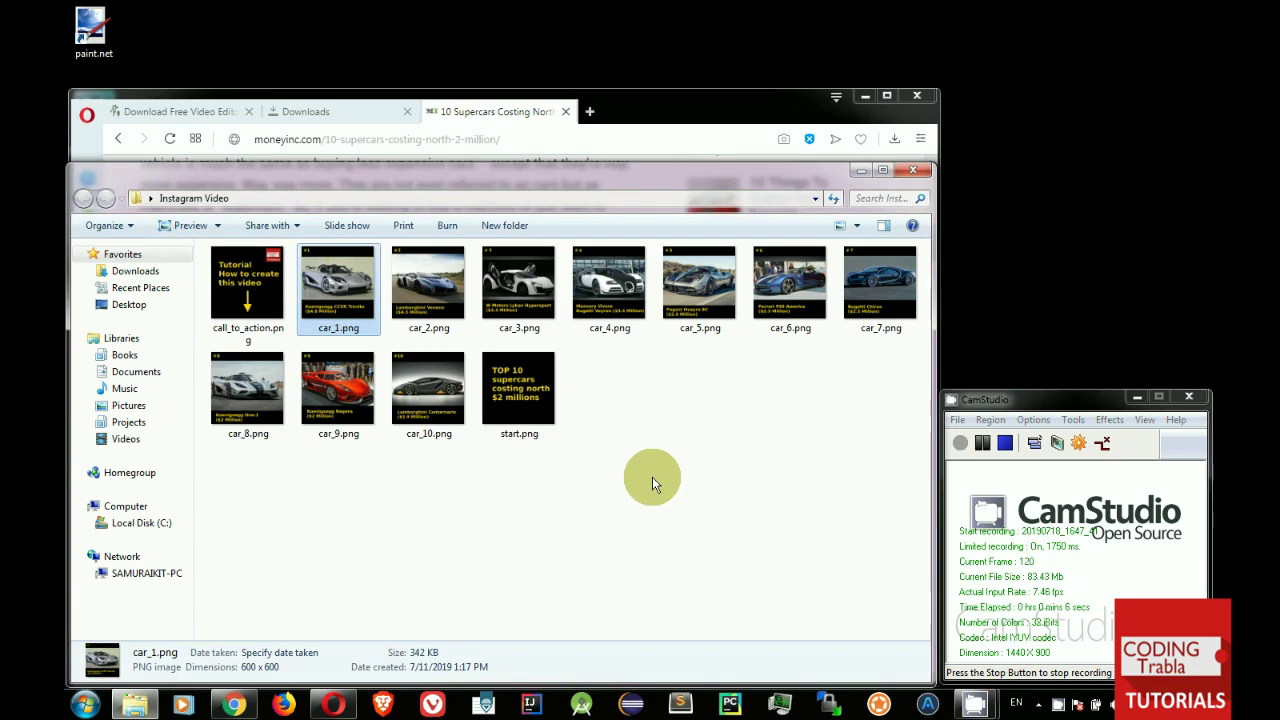
pyautogui.press('Left')
pyautogui.press('Return')
# Step: Page through car_1.png to car_10.png, wrapping back to start.png
pyautogui.click(390, 660)
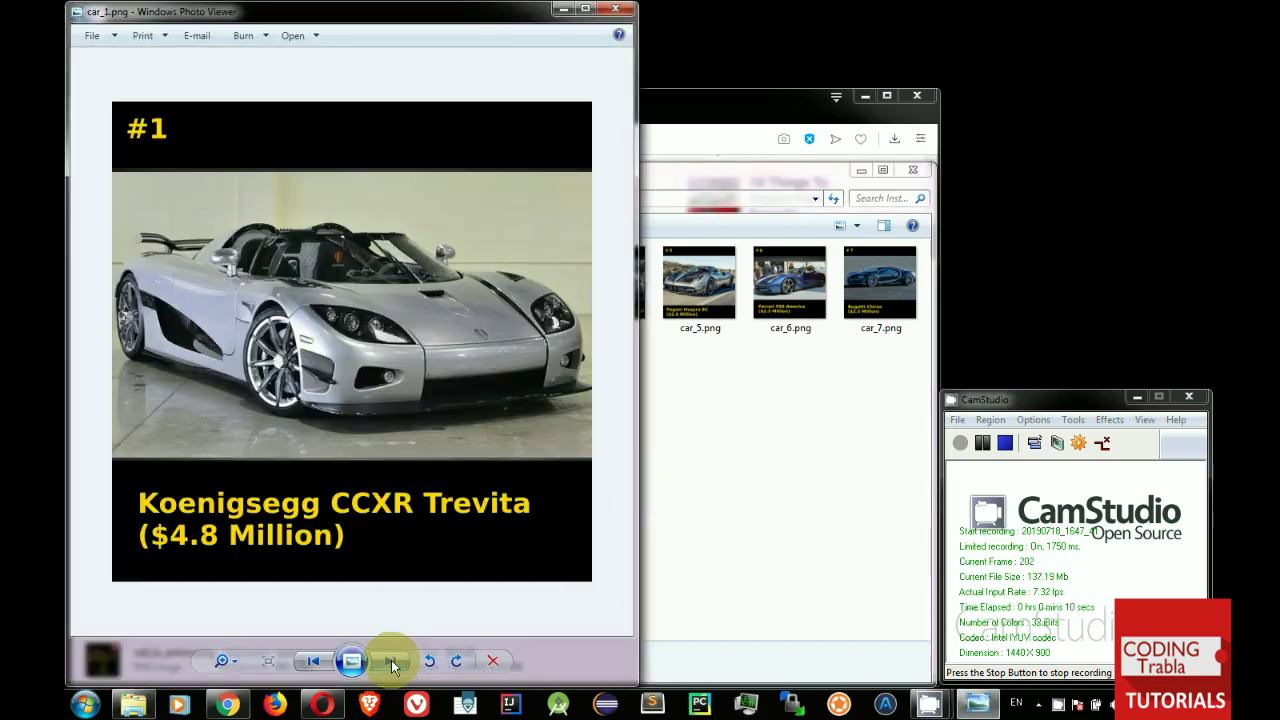
pyautogui.click(396, 658)
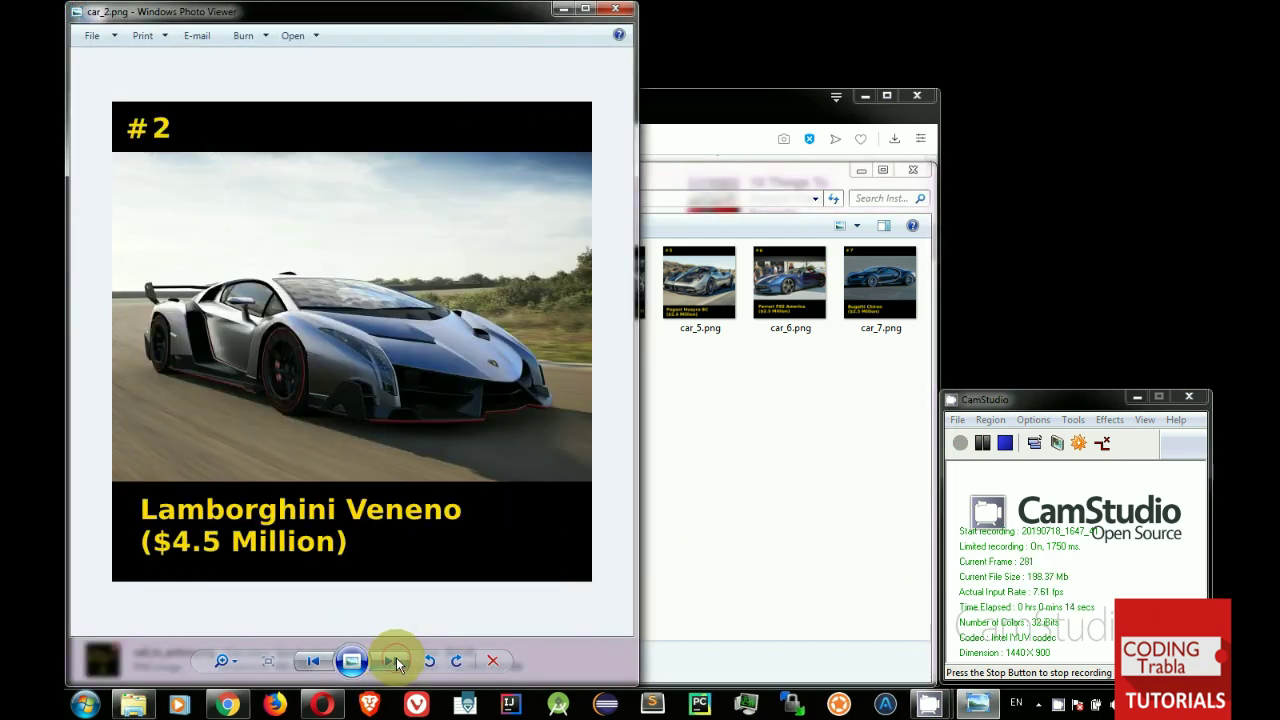
pyautogui.click(396, 658)
pyautogui.click(396, 658)
pyautogui.click(396, 658)
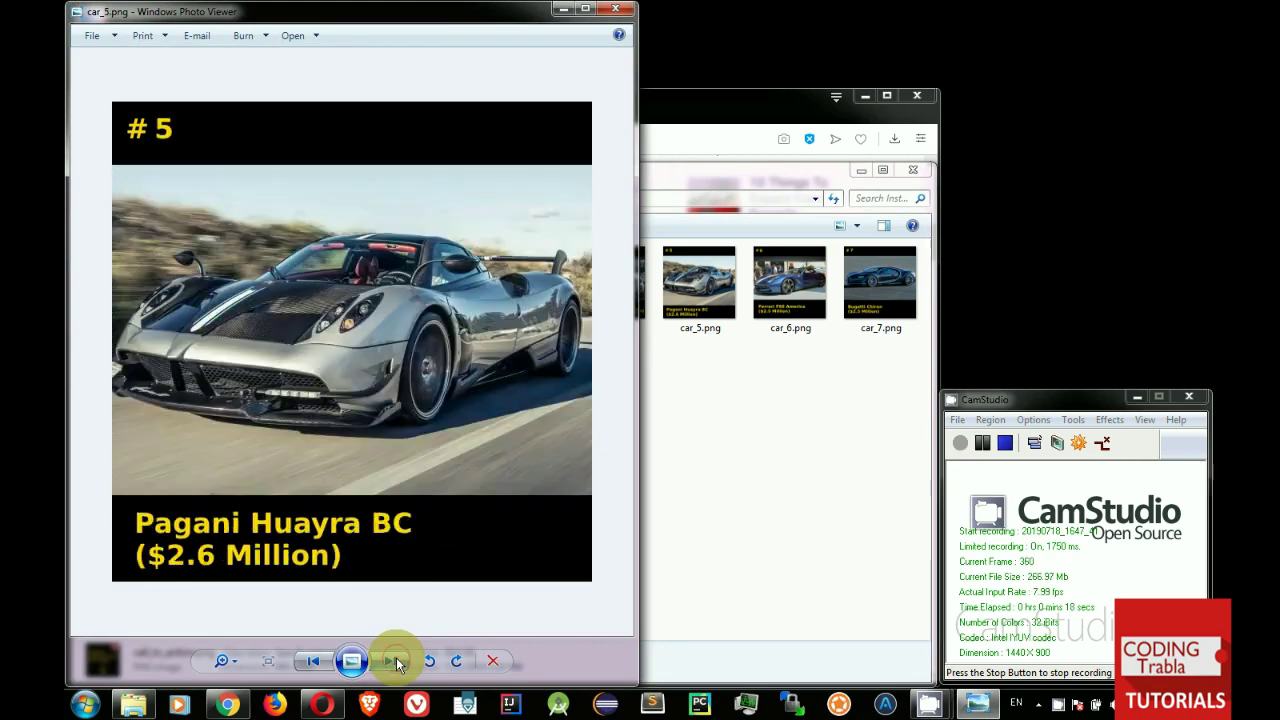
pyautogui.click(396, 658)
pyautogui.click(396, 658)
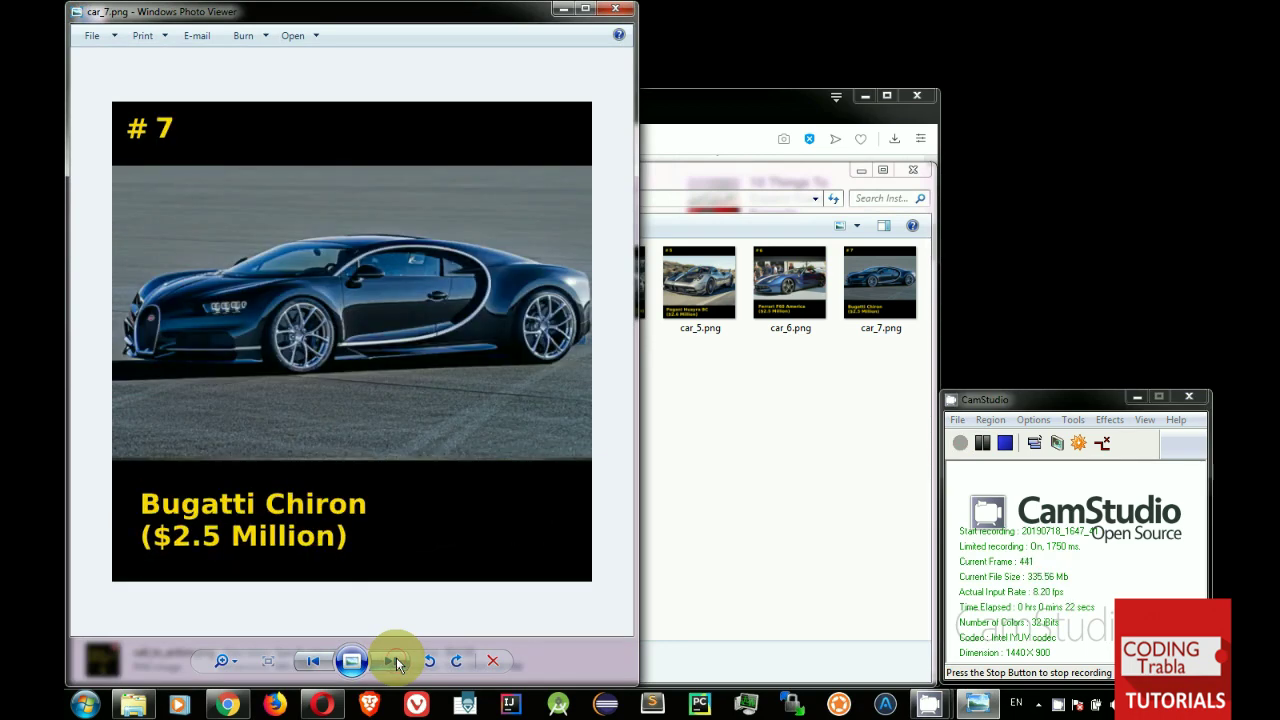
pyautogui.click(396, 658)
pyautogui.click(396, 658)
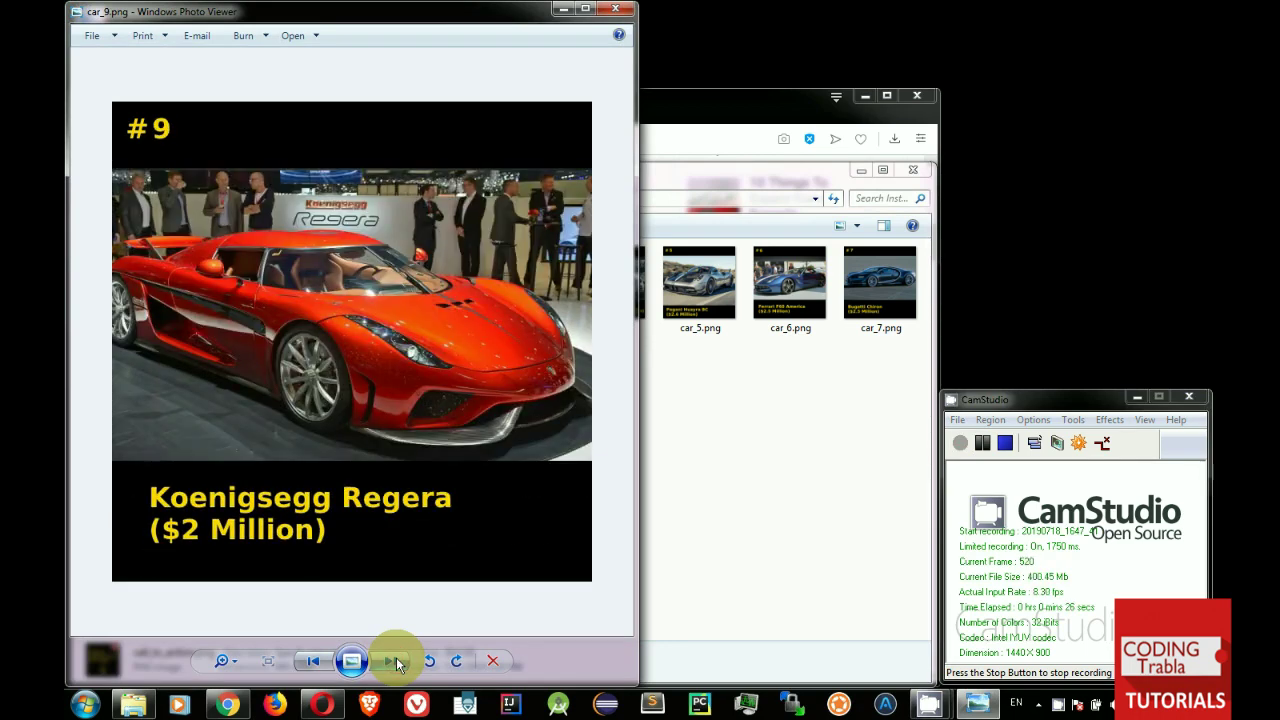
pyautogui.click(396, 660)
pyautogui.click(400, 658)
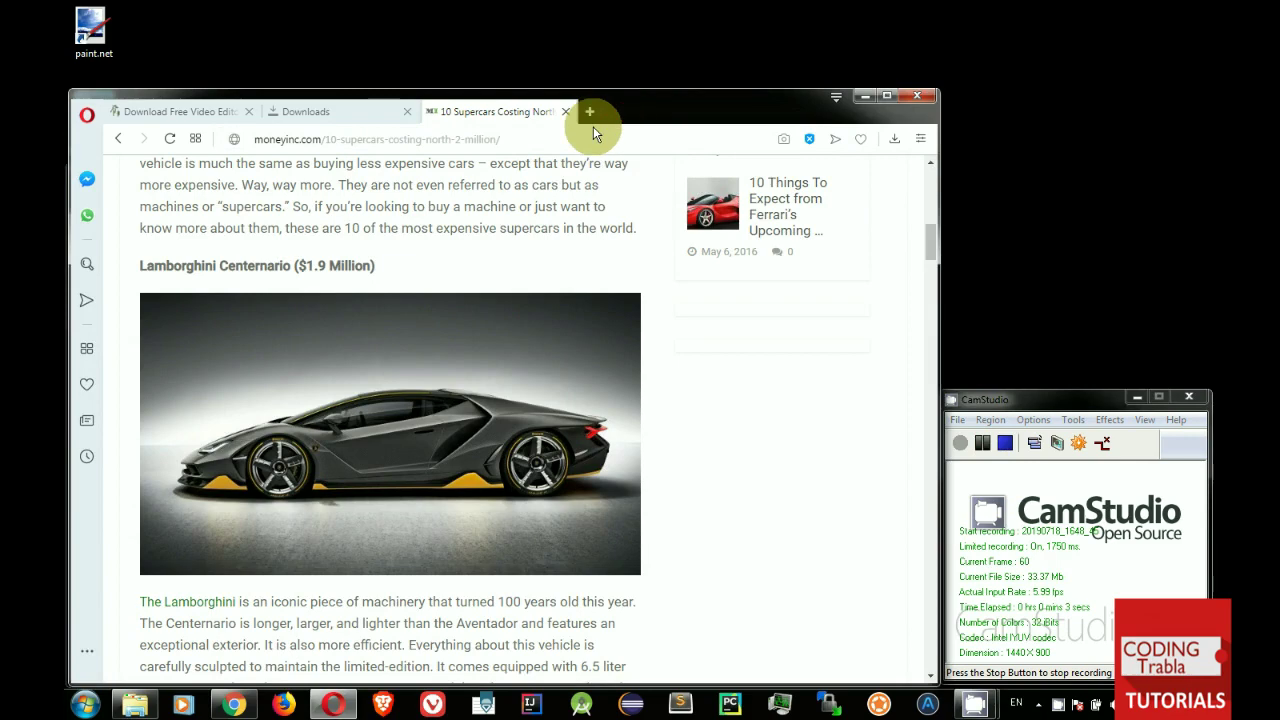
# Step: Load the CodingTrabla 600x600 Instagram video tutorial in Opera and scroll down to its step 1
pyautogui.click(598, 139)
pyautogui.write('https://codingtrabla.blogspot.com/2018/10/how-to-create-instagram-video-600x600.html')
pyautogui.press('Return')
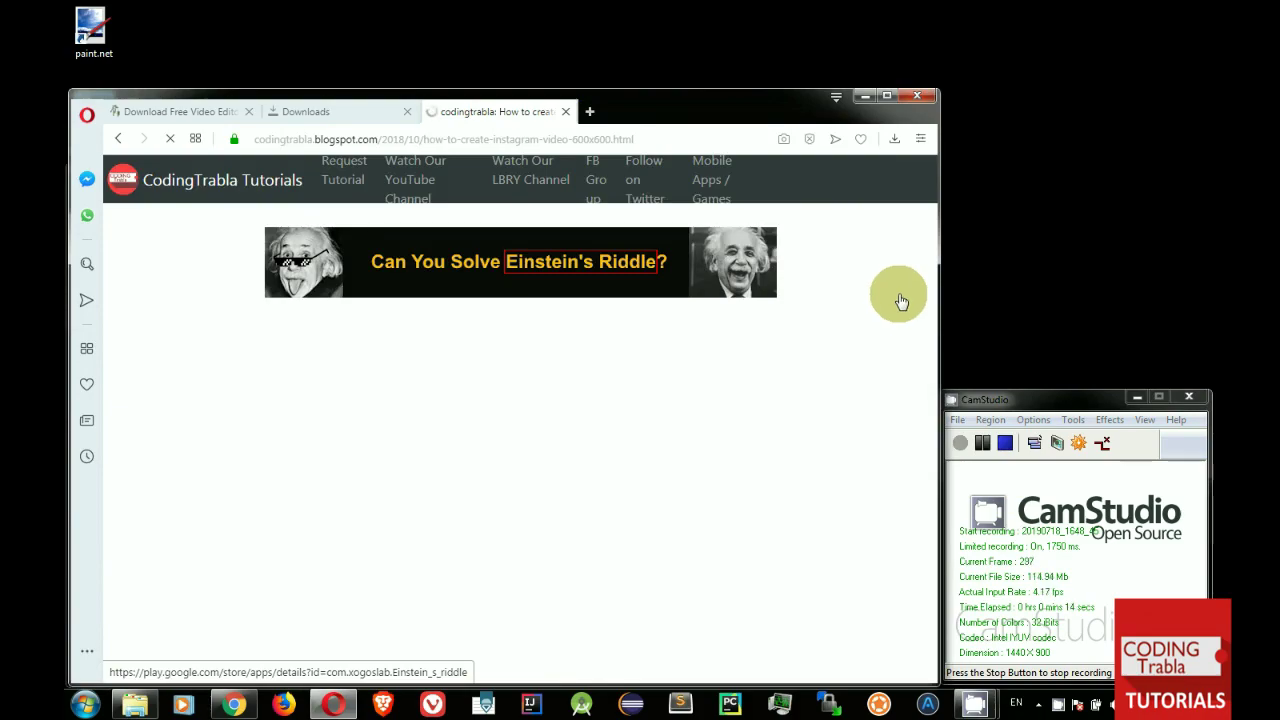
pyautogui.moveTo(923, 177); pyautogui.dragTo(926, 421)
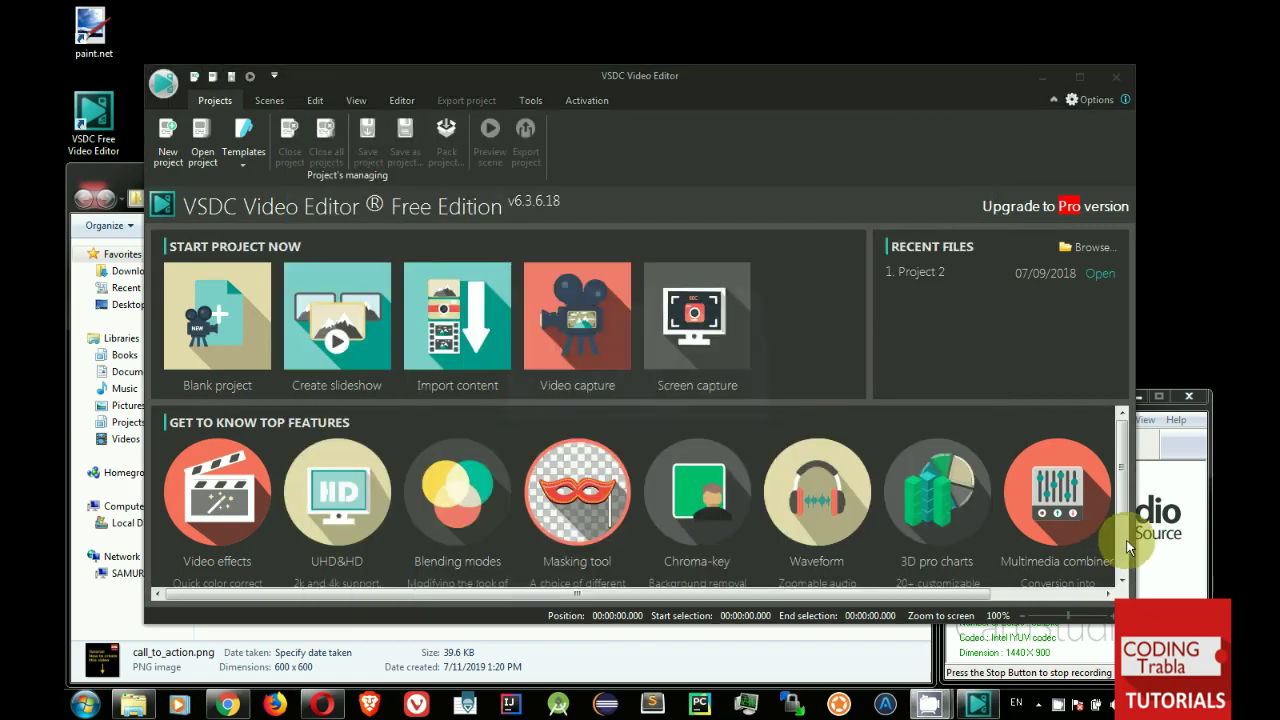
# Step: Resize and reposition the VSDC window, then start a new blank project and edit its title and author
pyautogui.moveTo(1137, 545); pyautogui.dragTo(847, 540)
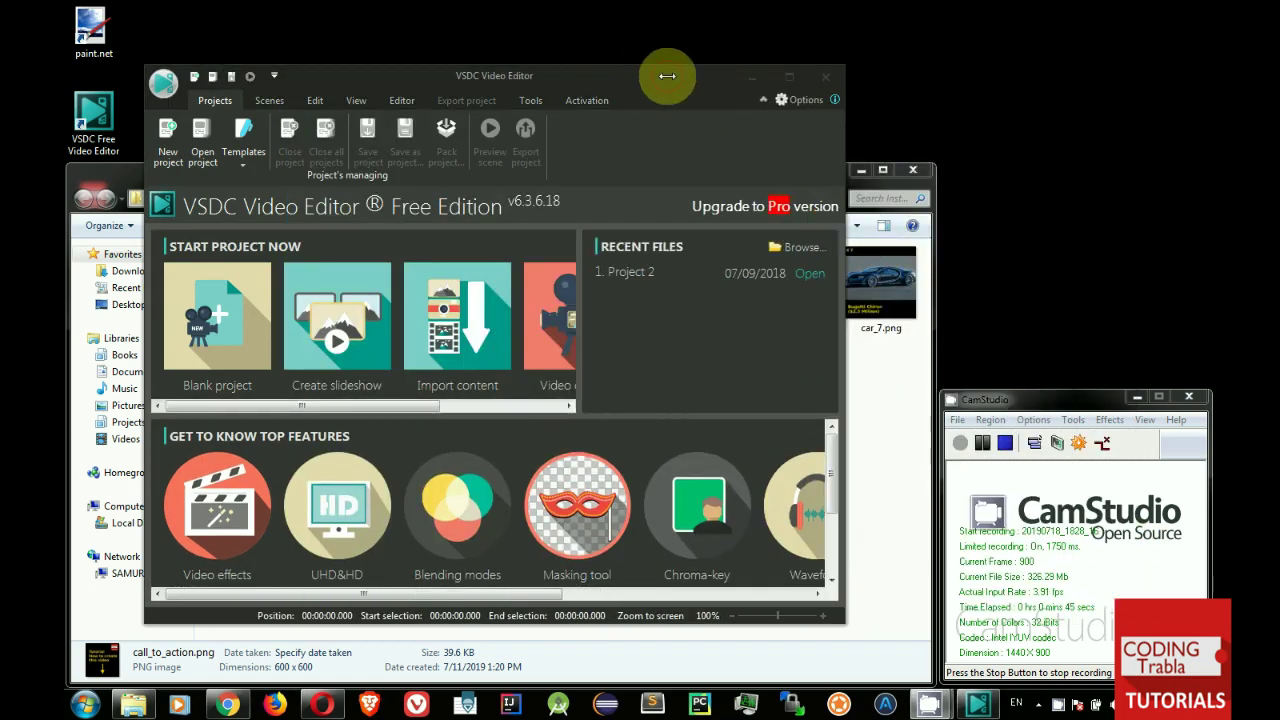
pyautogui.moveTo(666, 75); pyautogui.dragTo(696, 121)
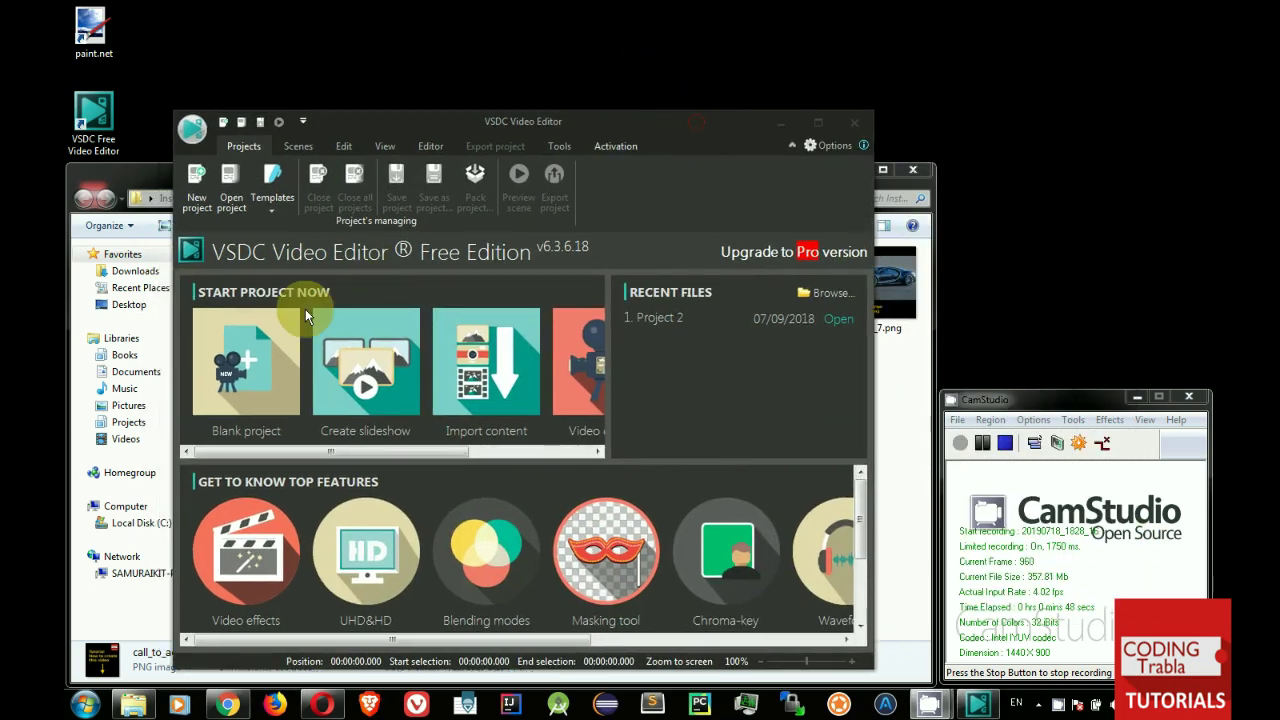
pyautogui.click(264, 411)
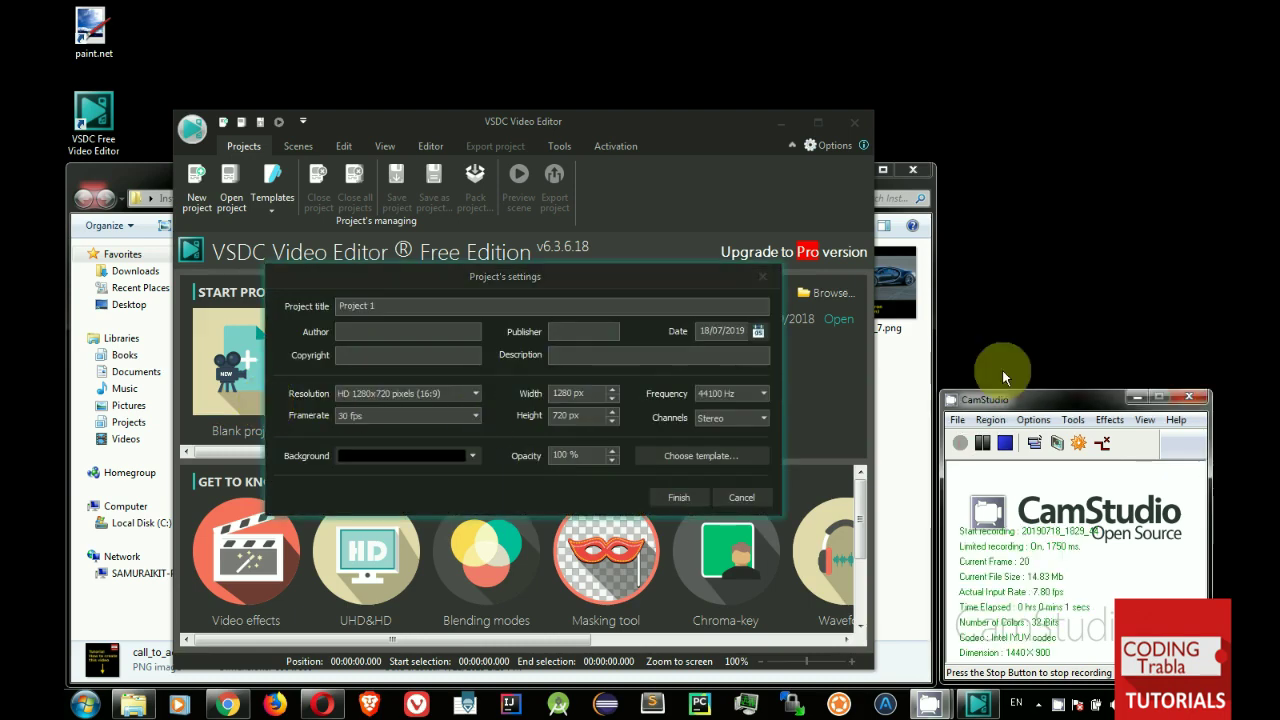
pyautogui.click(460, 305)
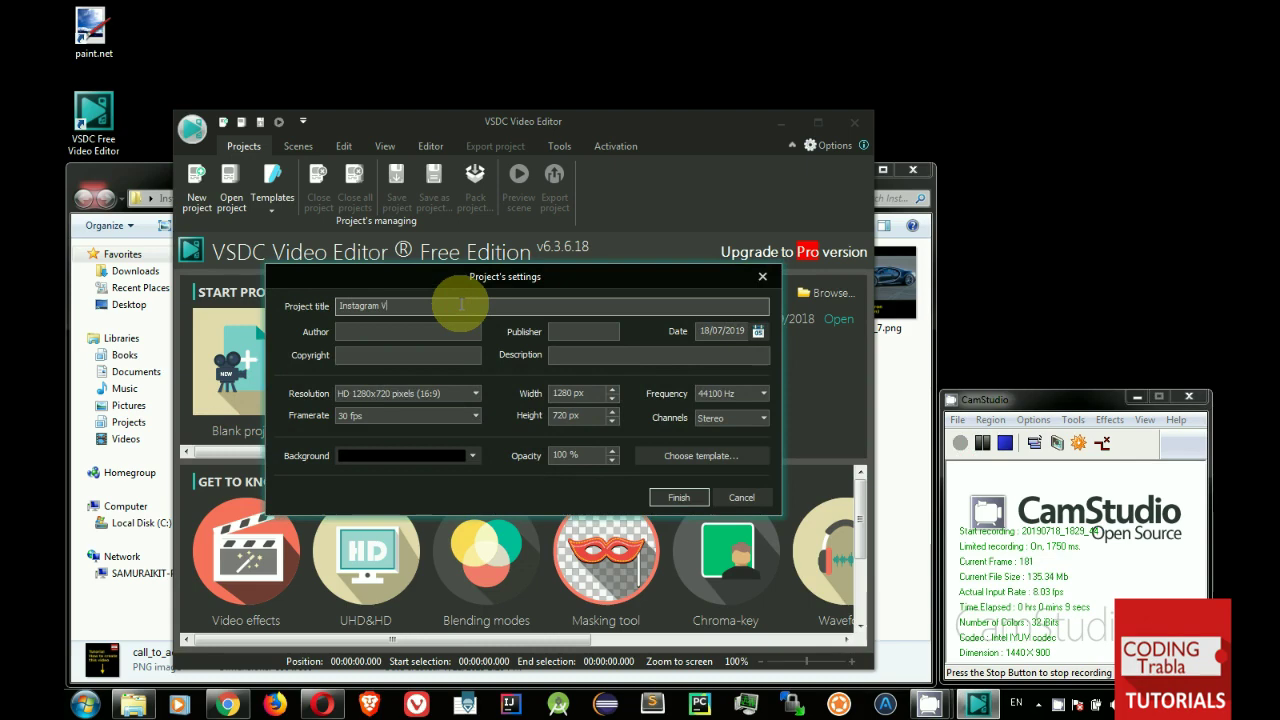
pyautogui.click(465, 330)
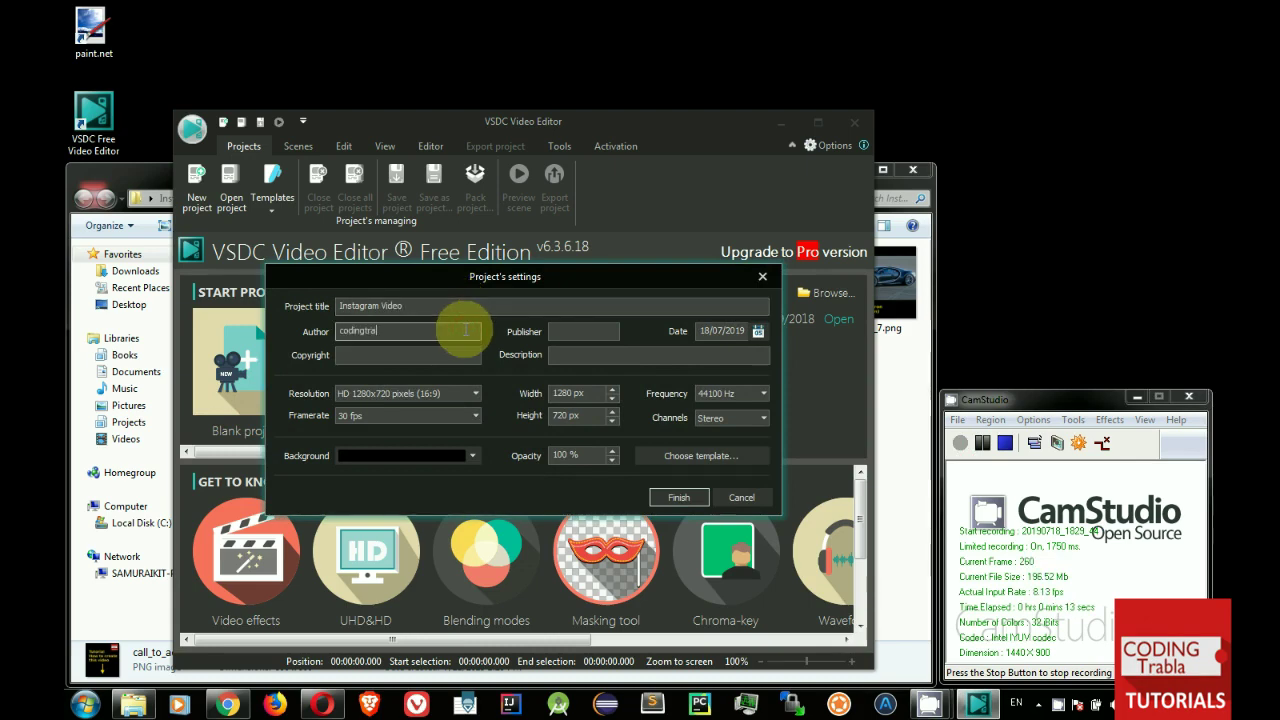
# Step: Give the project a custom 600×600 resolution and create it
pyautogui.click(570, 393)
pyautogui.write('6')
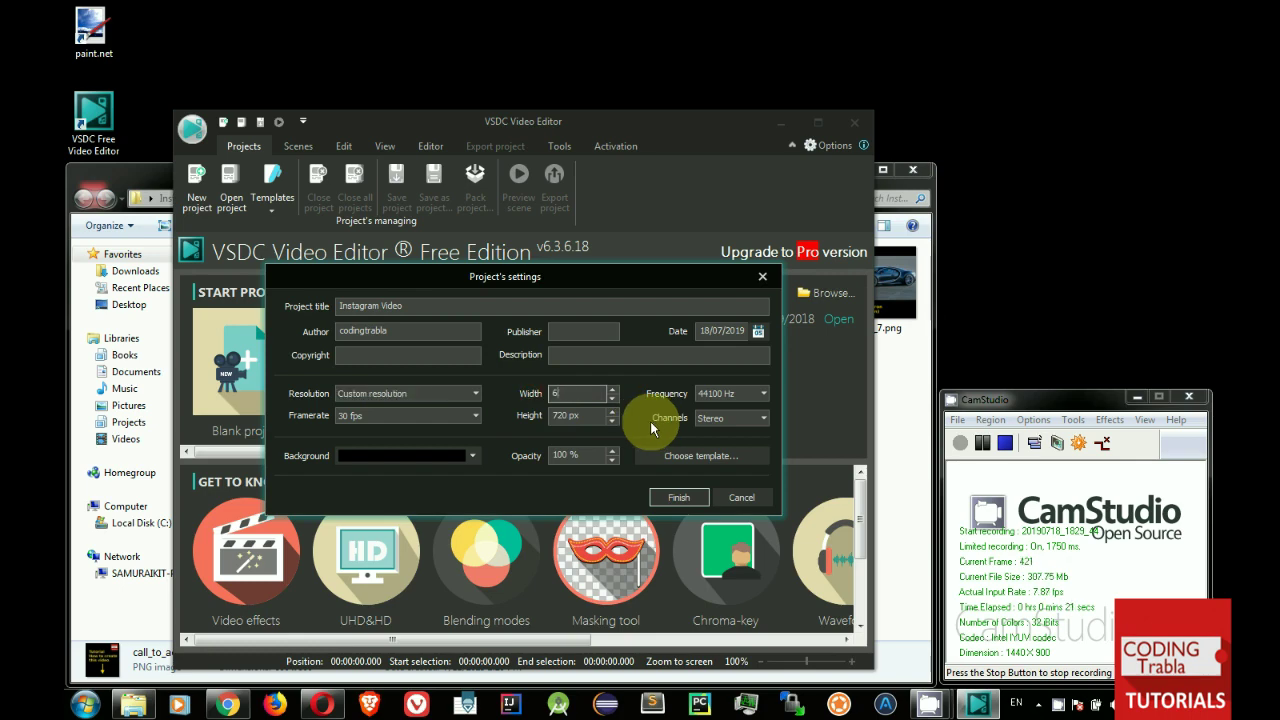
pyautogui.write('00')
pyautogui.press('Tab')
pyautogui.write('600')
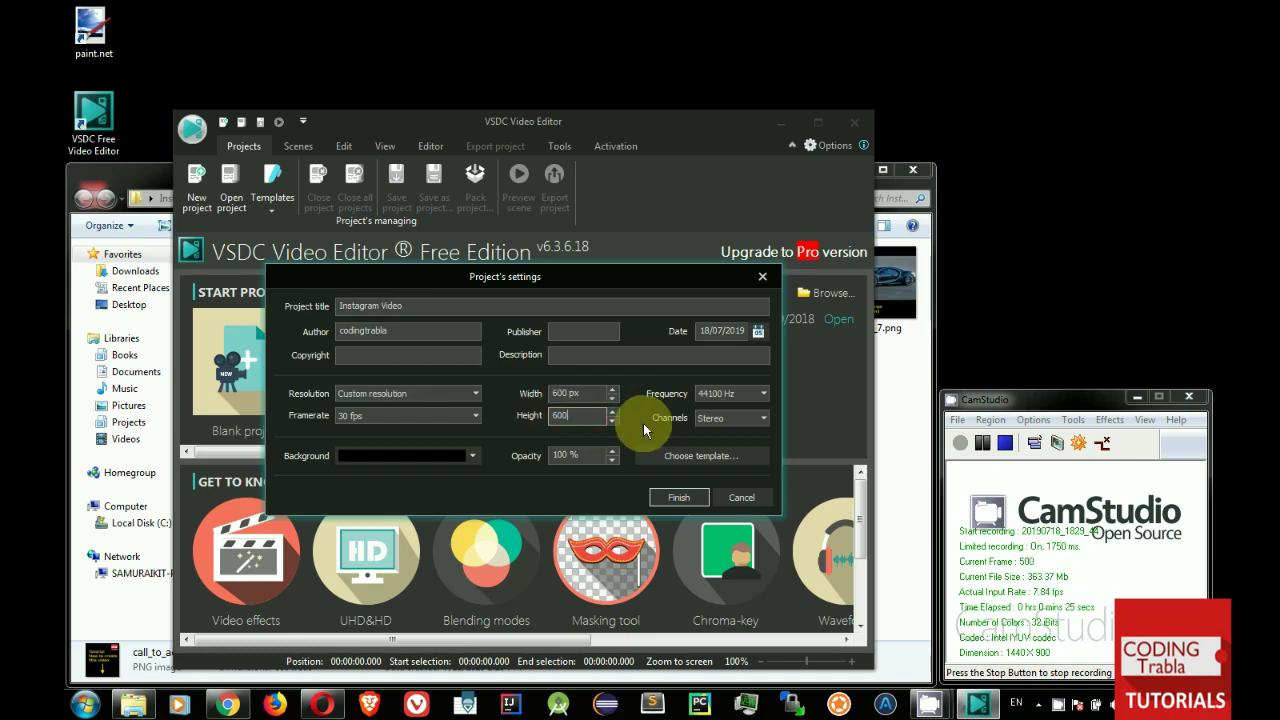
pyautogui.click(430, 393)
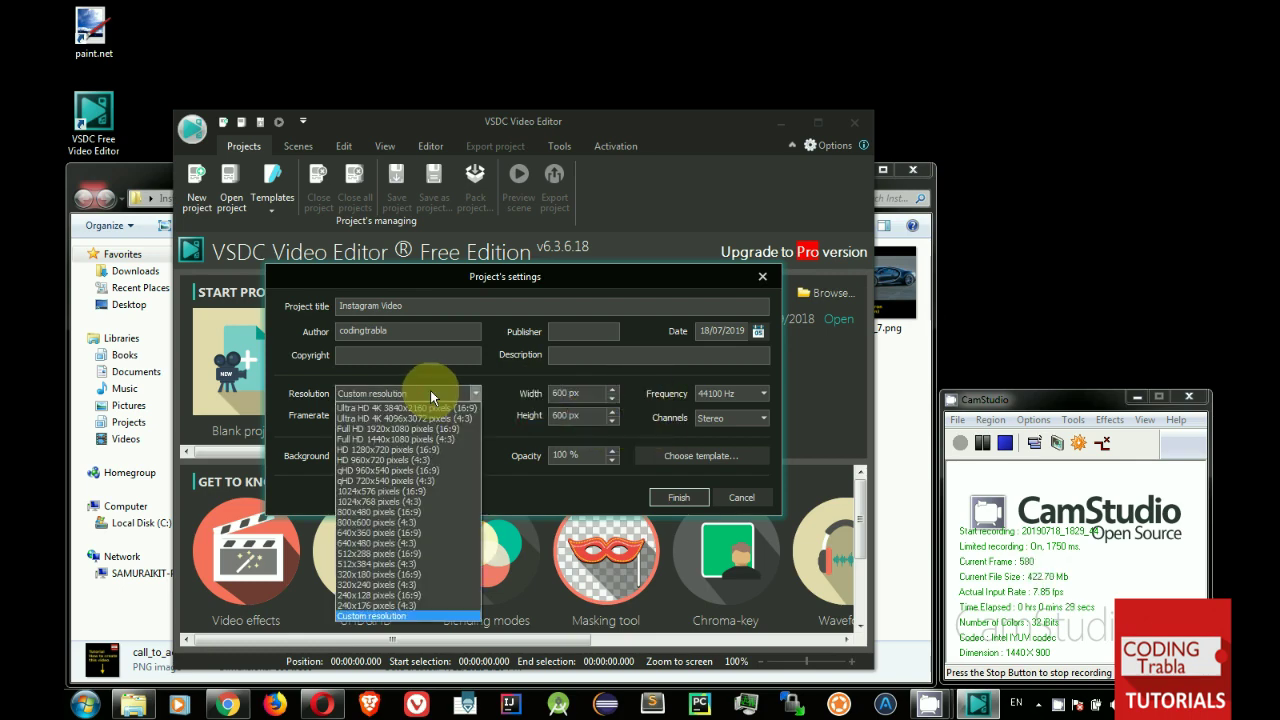
pyautogui.click(431, 391)
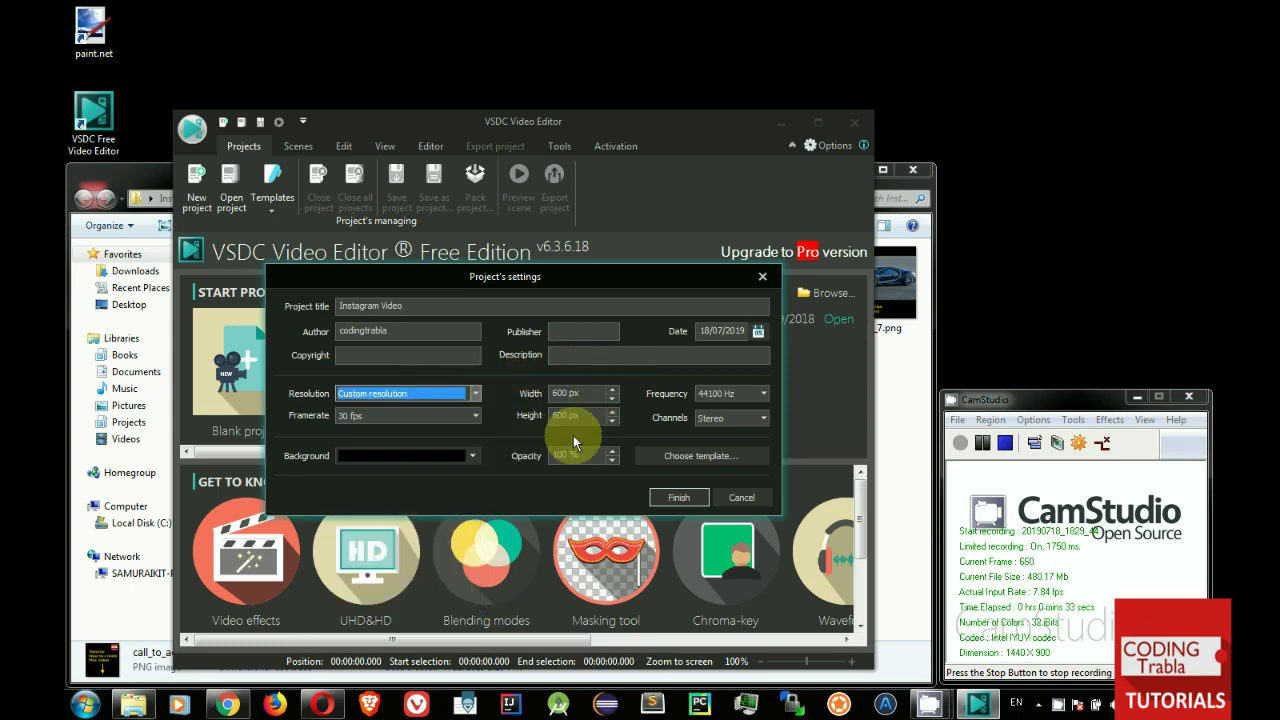
pyautogui.click(679, 498)
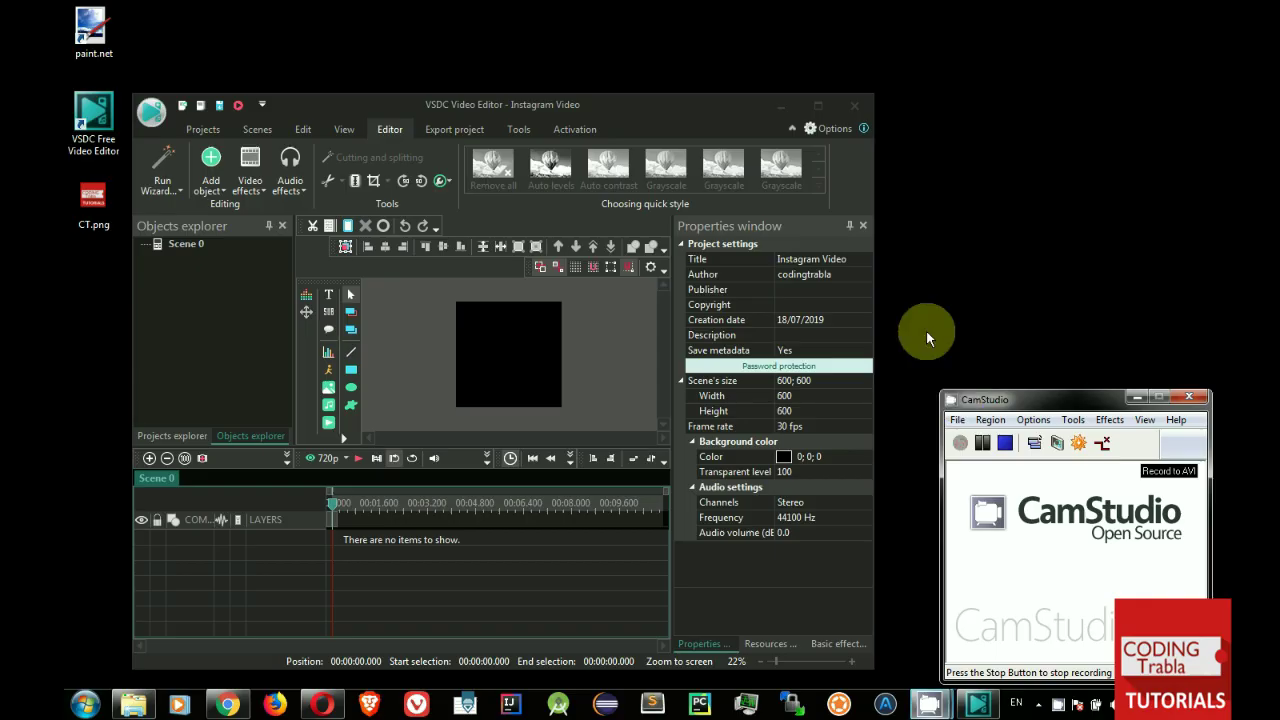
# Step: Launch the image sequence wizard and add start.png and car_10.png from the Instagram Video folder
pyautogui.click(162, 170)
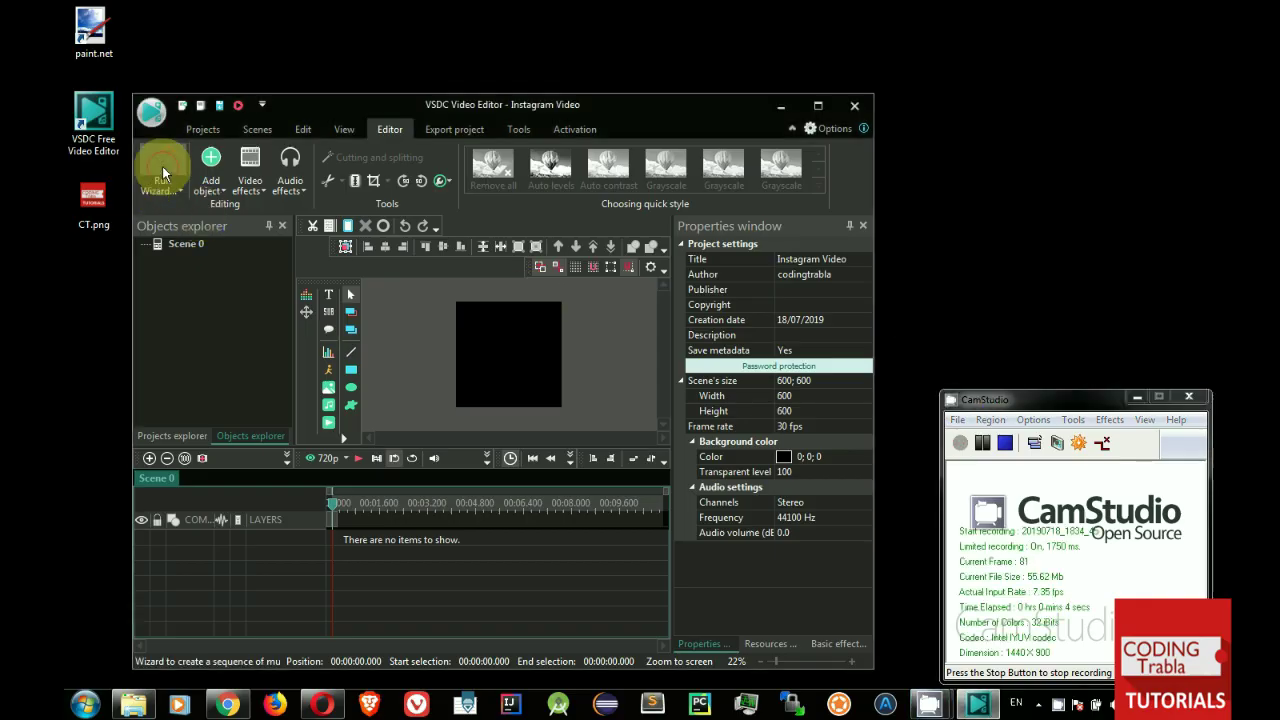
pyautogui.click(133, 704)
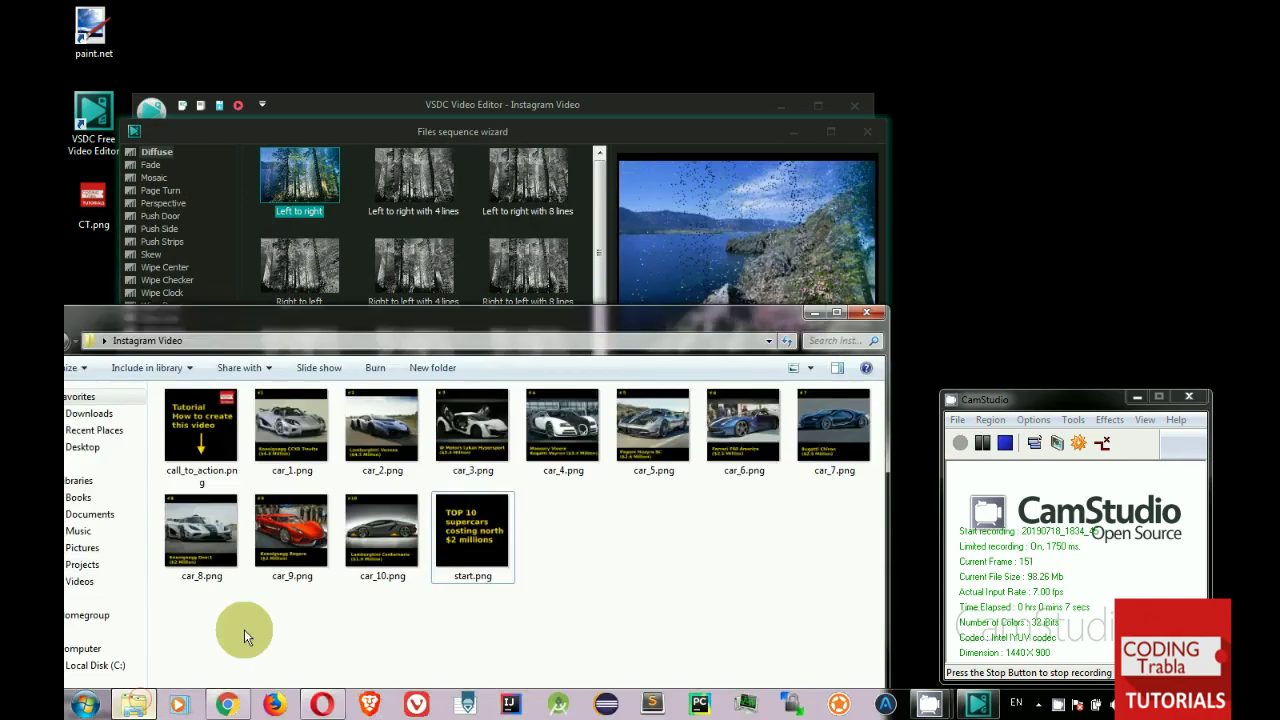
pyautogui.moveTo(214, 318); pyautogui.dragTo(540, 174)
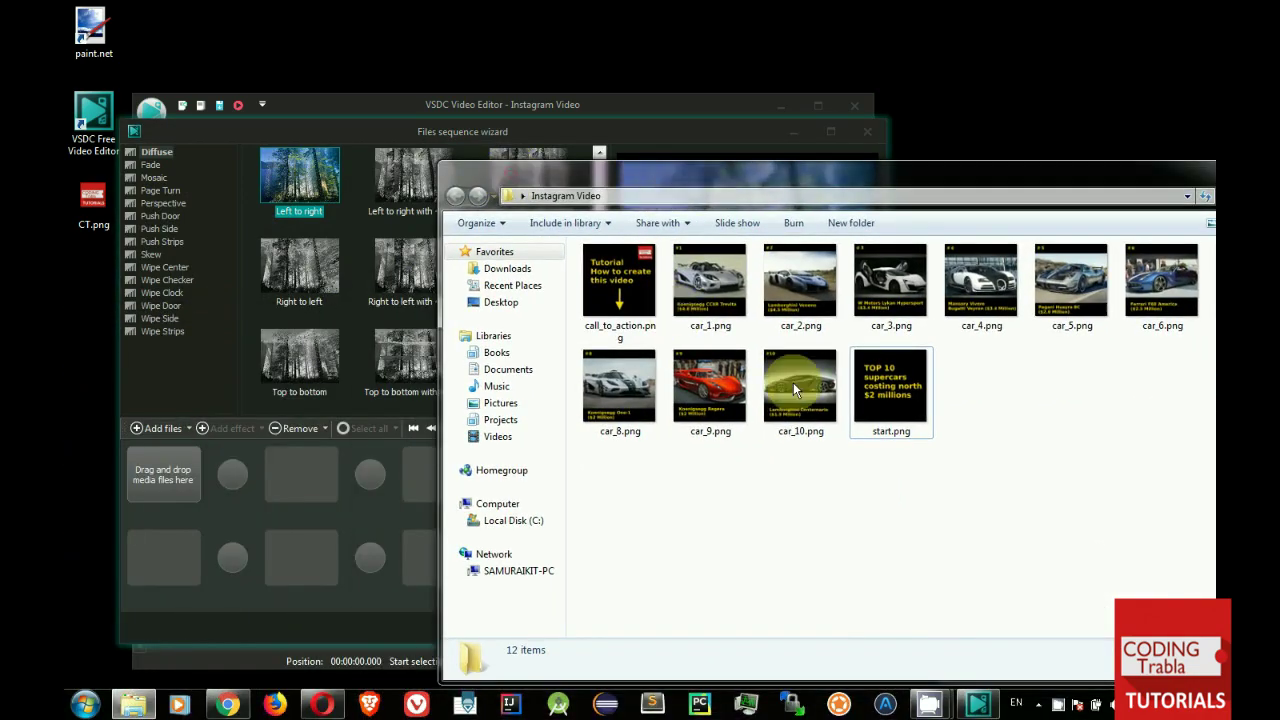
pyautogui.moveTo(885, 392); pyautogui.dragTo(266, 507)
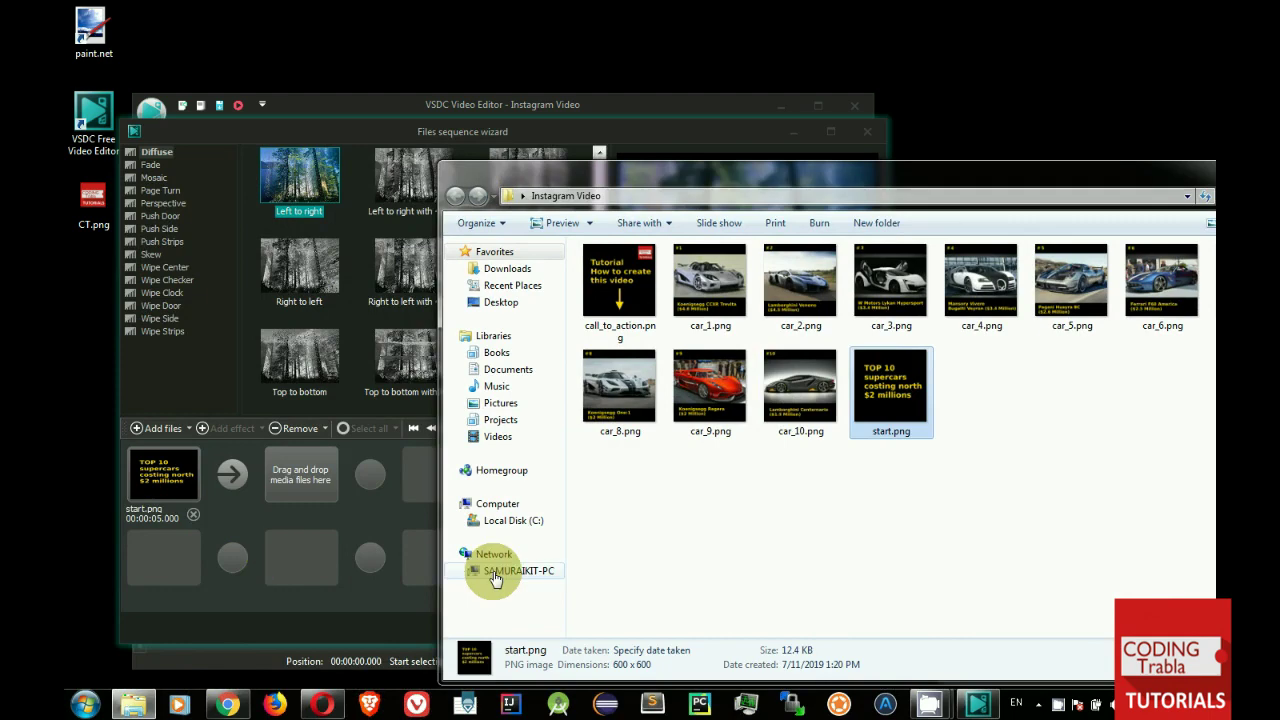
pyautogui.moveTo(790, 432); pyautogui.dragTo(300, 478)
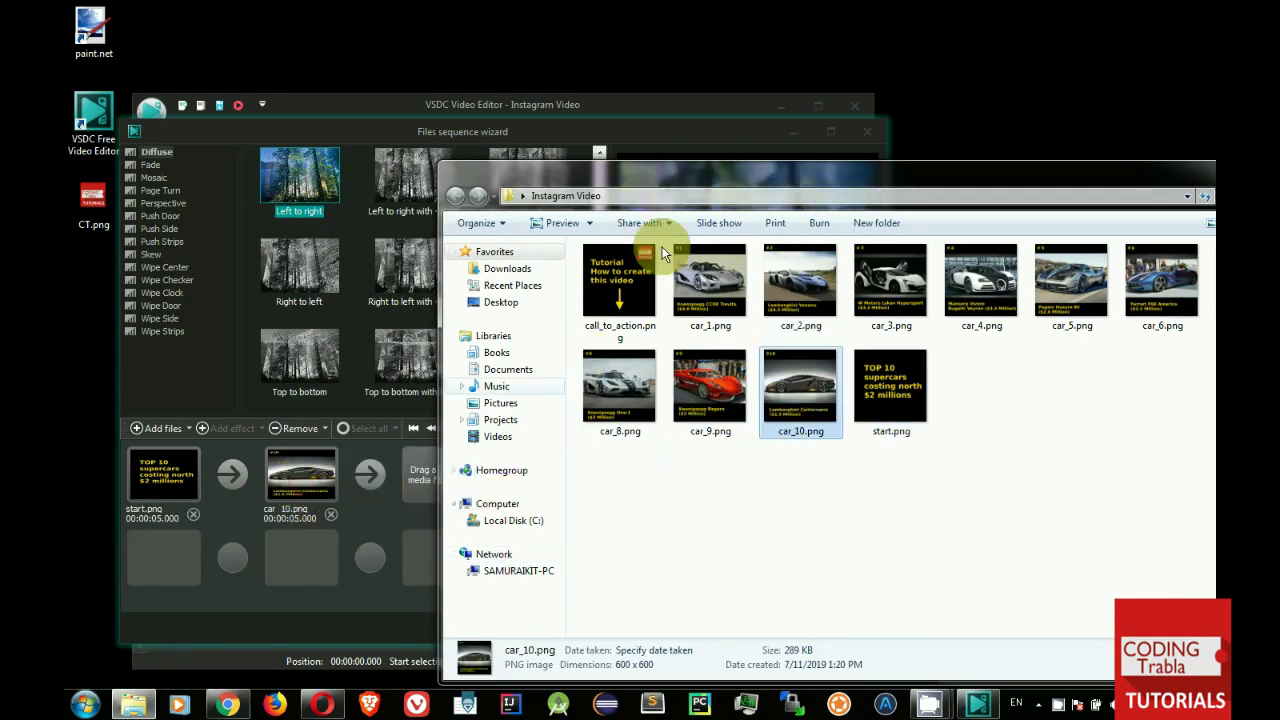
# Step: Add car_9.png and car_8.png, then narrow and reposition the folder window beside the wizard
pyautogui.moveTo(743, 180); pyautogui.dragTo(882, 143)
pyautogui.moveTo(850, 350); pyautogui.dragTo(440, 478)
pyautogui.click(755, 382)
pyautogui.moveTo(755, 382); pyautogui.dragTo(548, 474)
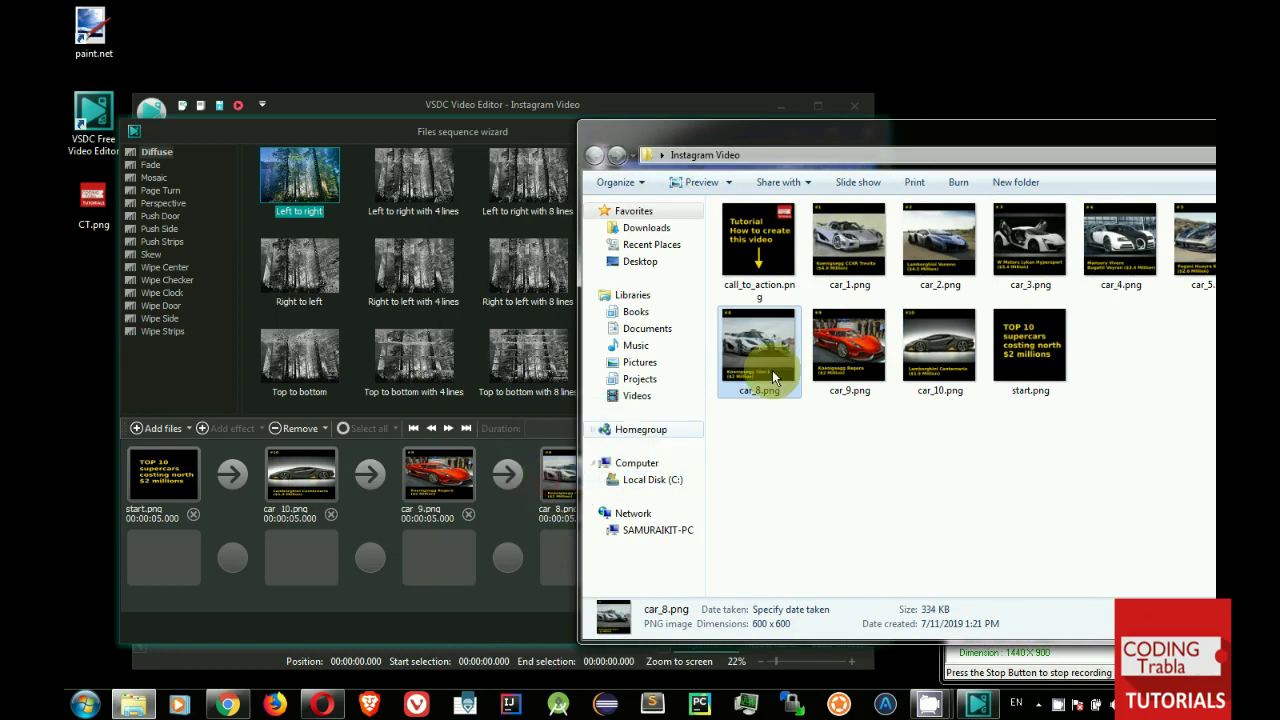
pyautogui.moveTo(1084, 141); pyautogui.dragTo(826, 190)
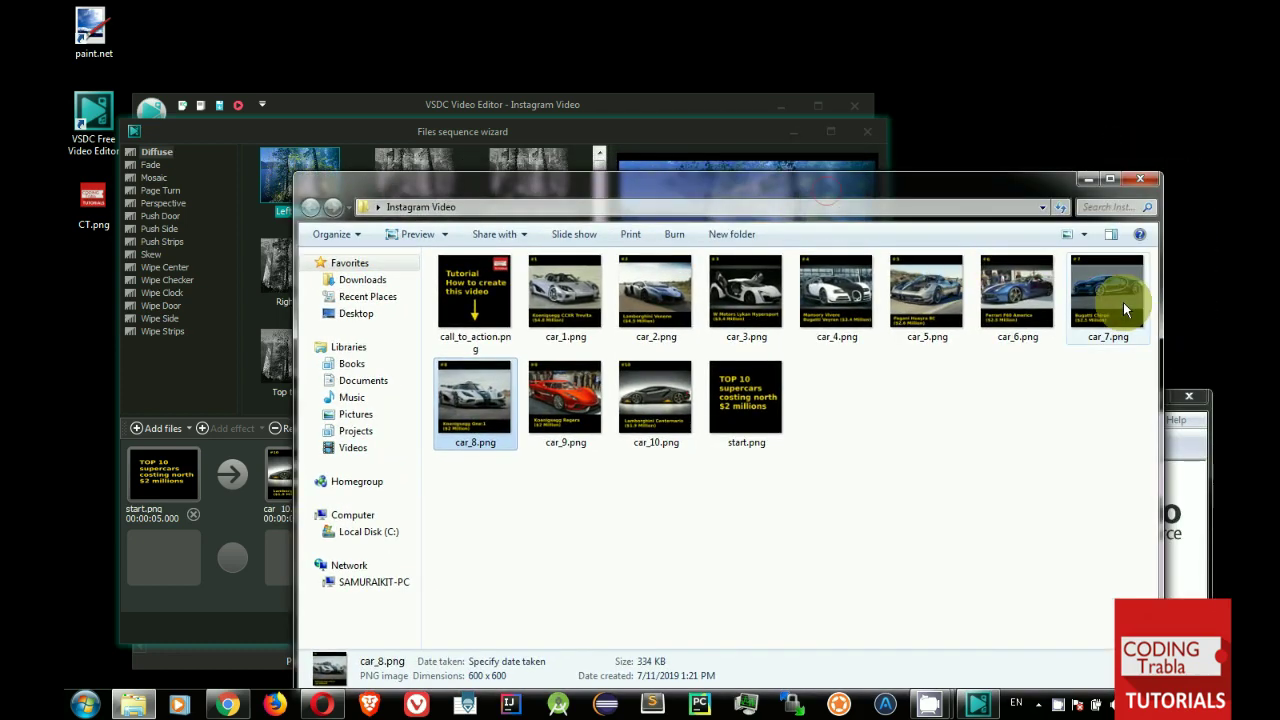
pyautogui.moveTo(1145, 335); pyautogui.dragTo(970, 340)
pyautogui.moveTo(763, 341); pyautogui.dragTo(706, 334)
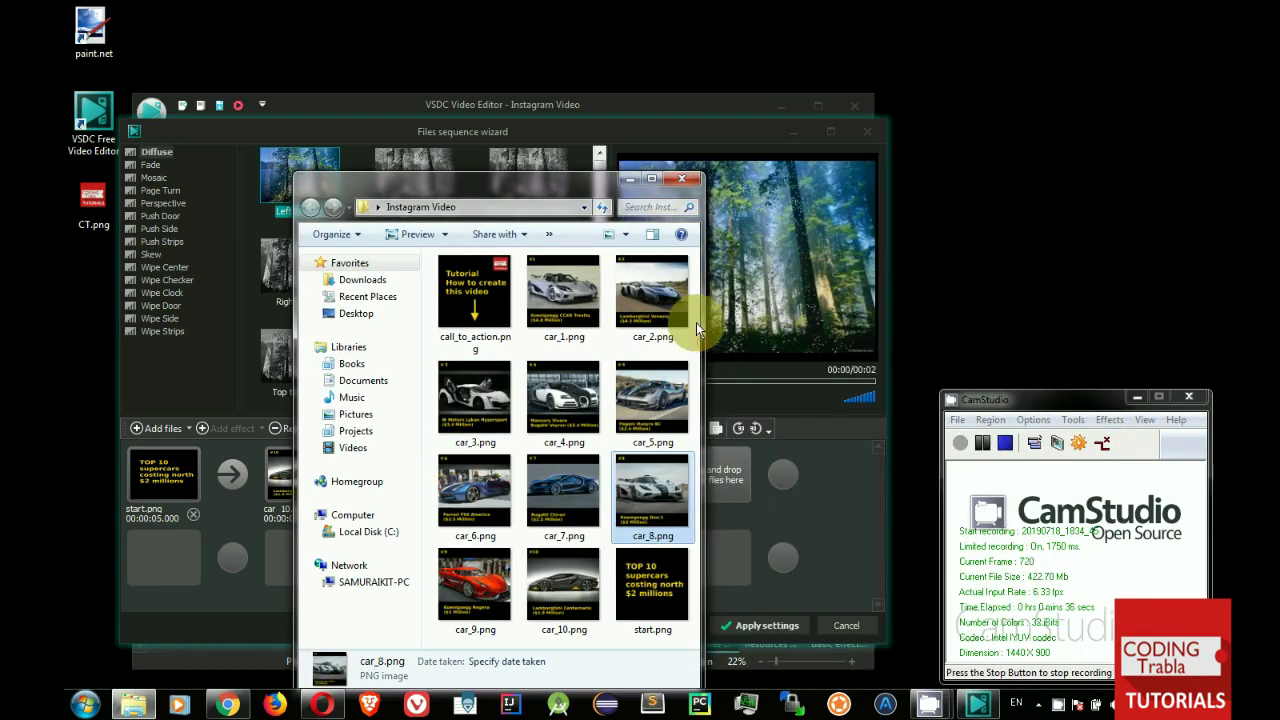
pyautogui.moveTo(552, 181); pyautogui.dragTo(905, 137)
pyautogui.click(699, 106)
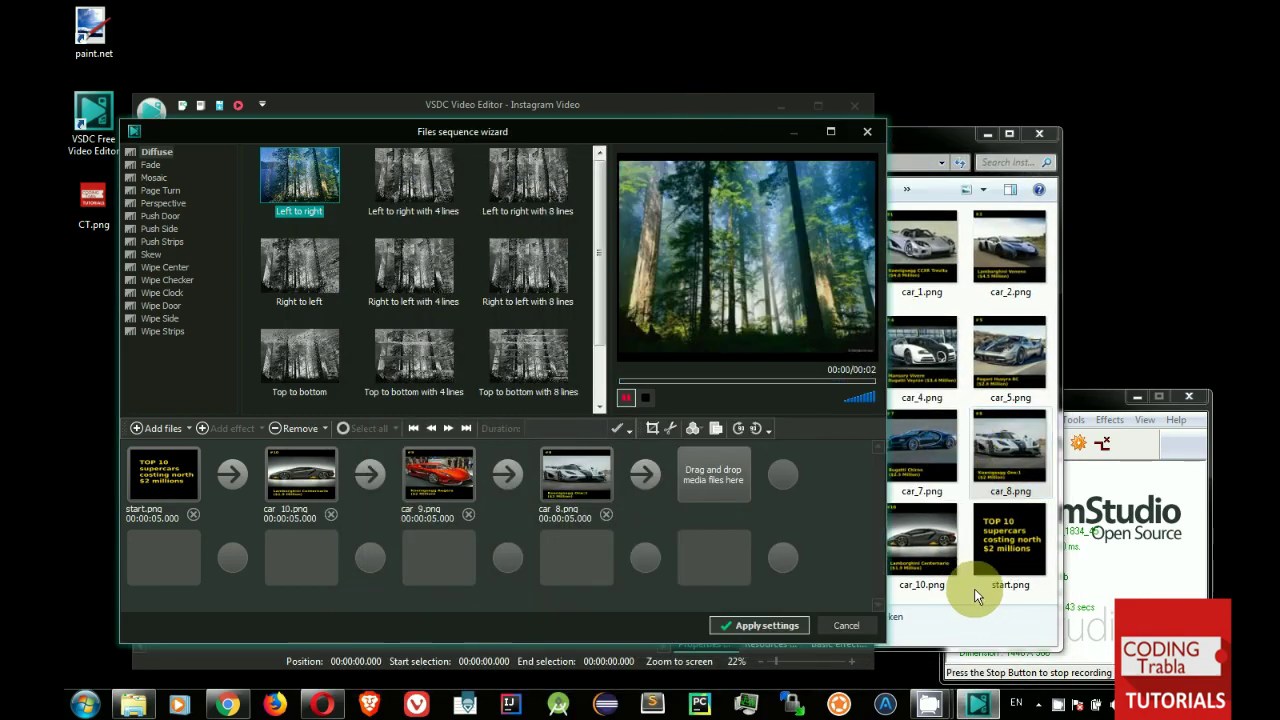
# Step: Add car_7.png through car_1.png, then call_to_action.png at the end of the sequence
pyautogui.moveTo(912, 470); pyautogui.dragTo(714, 485)
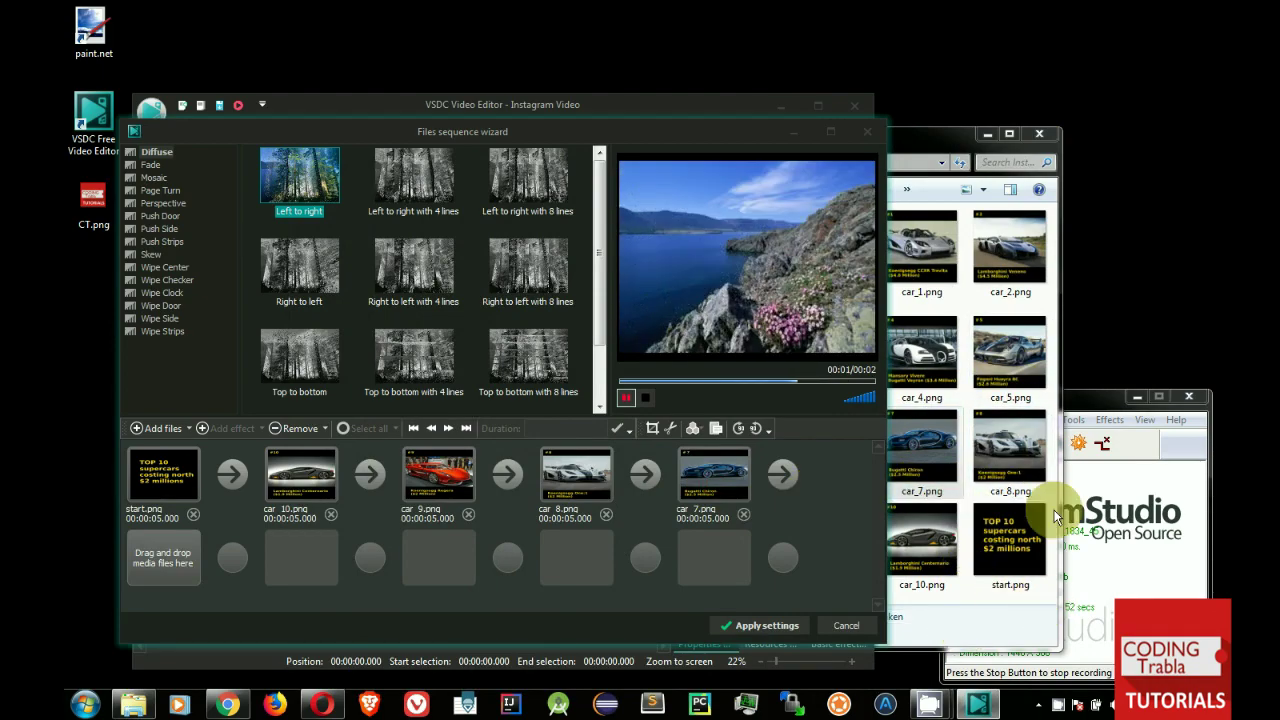
pyautogui.moveTo(955, 144); pyautogui.dragTo(1056, 142)
pyautogui.moveTo(932, 445); pyautogui.dragTo(185, 551)
pyautogui.moveTo(1099, 357); pyautogui.dragTo(318, 560)
pyautogui.moveTo(1022, 365); pyautogui.dragTo(440, 557)
pyautogui.moveTo(933, 355); pyautogui.dragTo(573, 551)
pyautogui.moveTo(1109, 268); pyautogui.dragTo(706, 557)
pyautogui.click(650, 108)
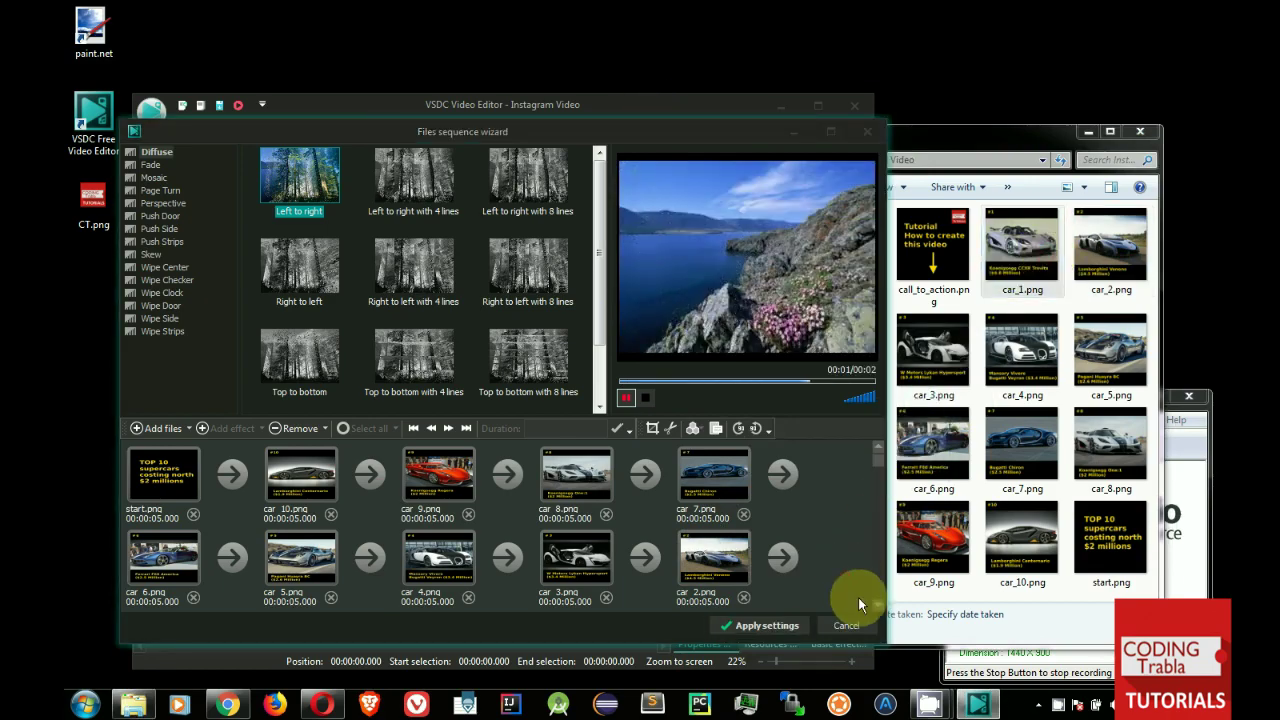
pyautogui.moveTo(858, 597); pyautogui.dragTo(876, 605)
pyautogui.moveTo(931, 253); pyautogui.dragTo(300, 560)
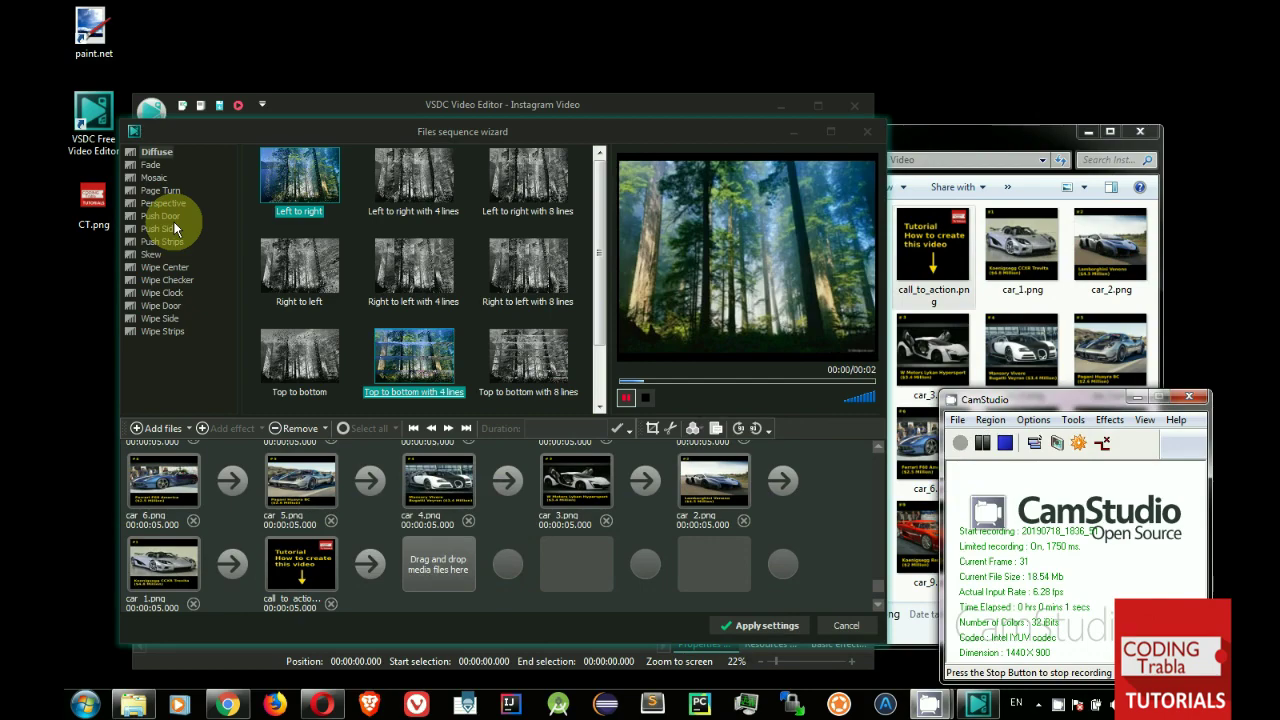
# Step: Pick the Horizontal Skew style and select every transition except the one after call_to_action
pyautogui.click(152, 256)
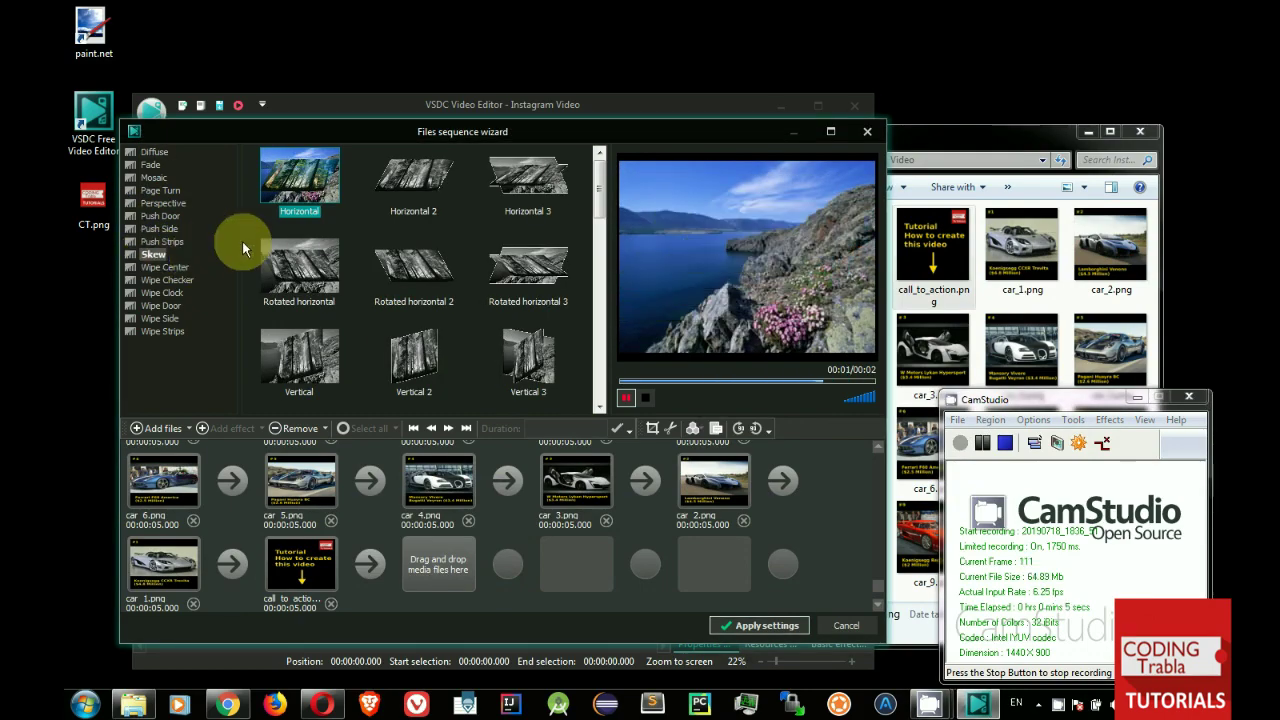
pyautogui.click(293, 179)
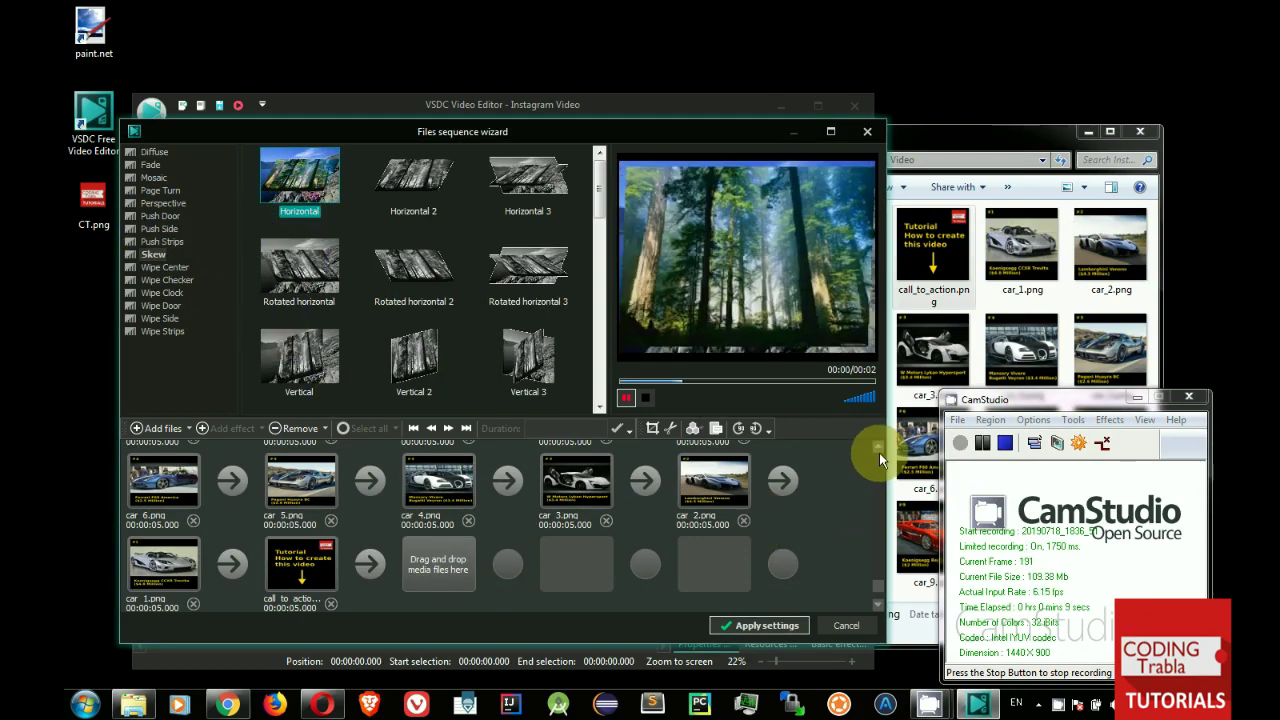
pyautogui.scroll(4, 879, 450)
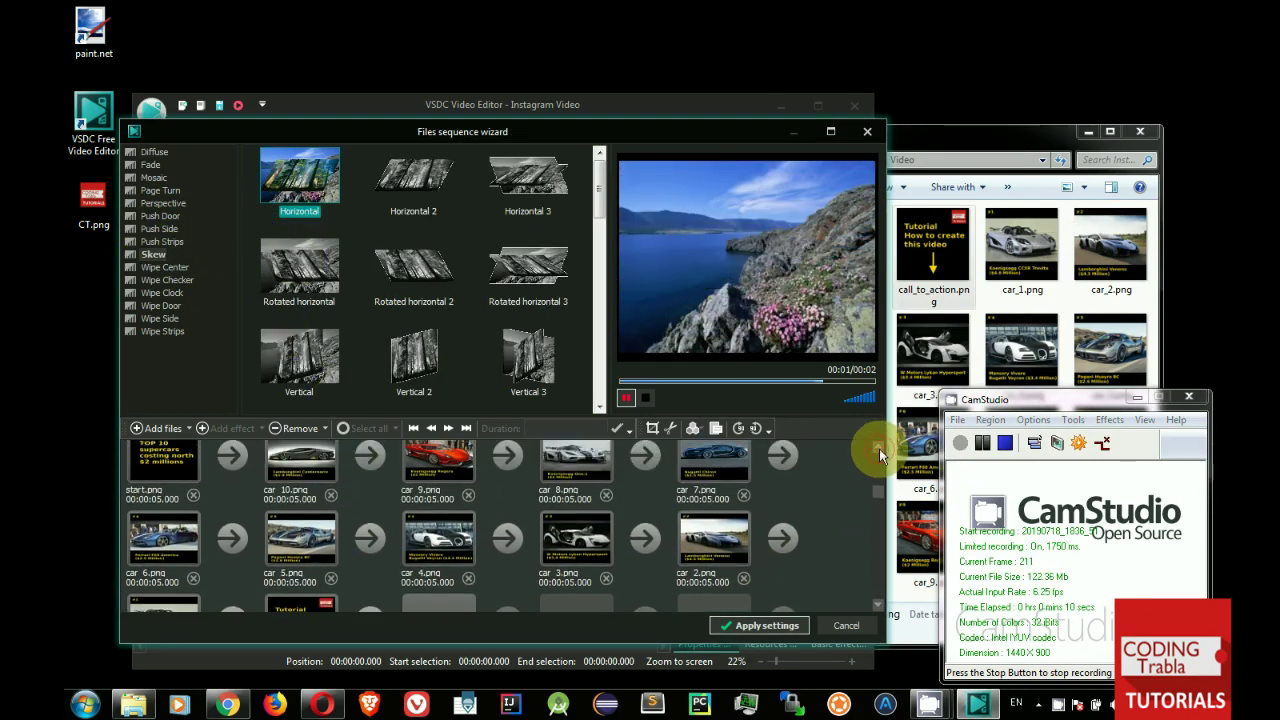
pyautogui.click(233, 471)
pyautogui.keyDown('ctrl'); pyautogui.click(369, 472); pyautogui.keyUp('ctrl')
pyautogui.keyDown('ctrl'); pyautogui.click(507, 472); pyautogui.keyUp('ctrl')
pyautogui.keyDown('ctrl'); pyautogui.click(645, 472); pyautogui.keyUp('ctrl')
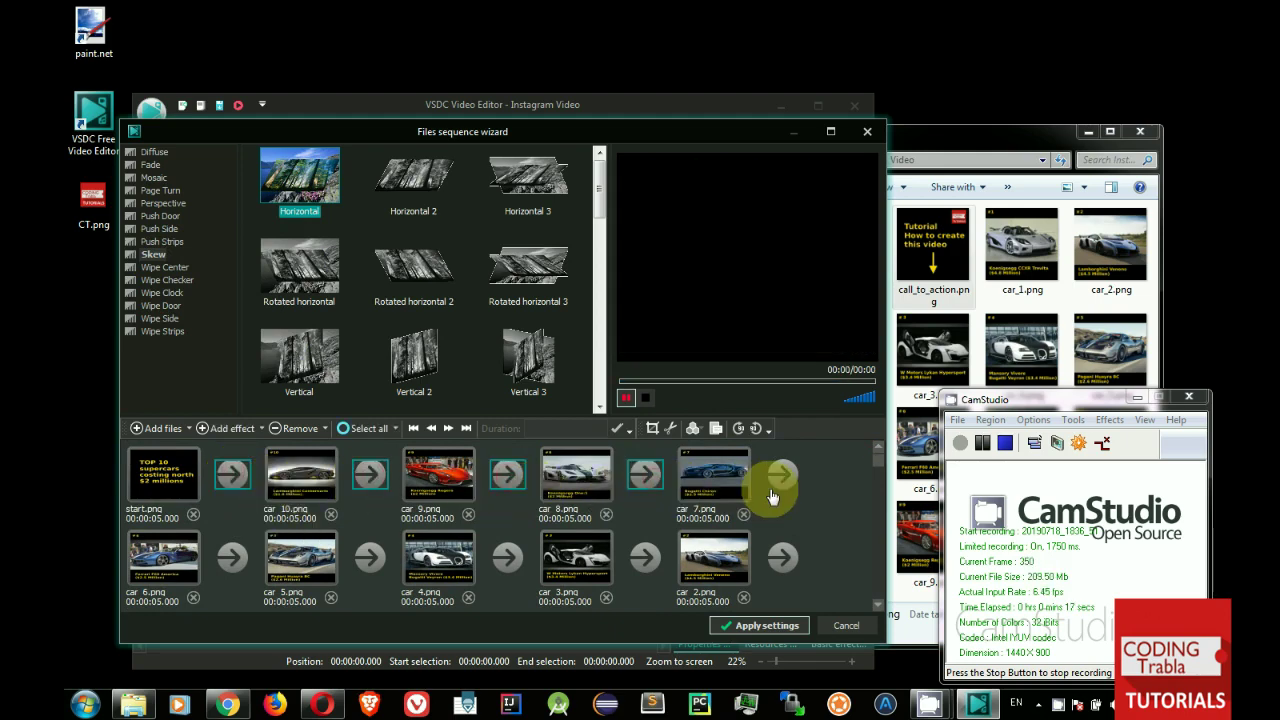
pyautogui.click(345, 428)
pyautogui.scroll(-3, 877, 590)
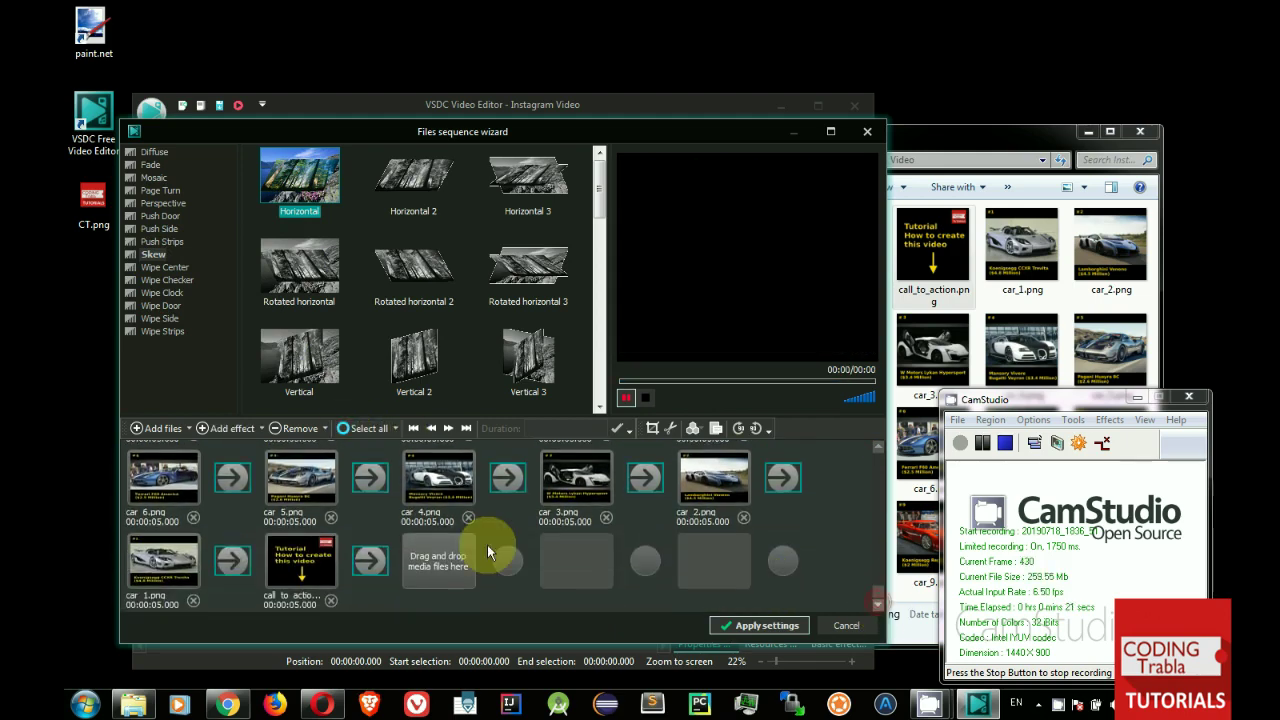
pyautogui.keyDown('ctrl'); pyautogui.click(369, 560); pyautogui.keyUp('ctrl')
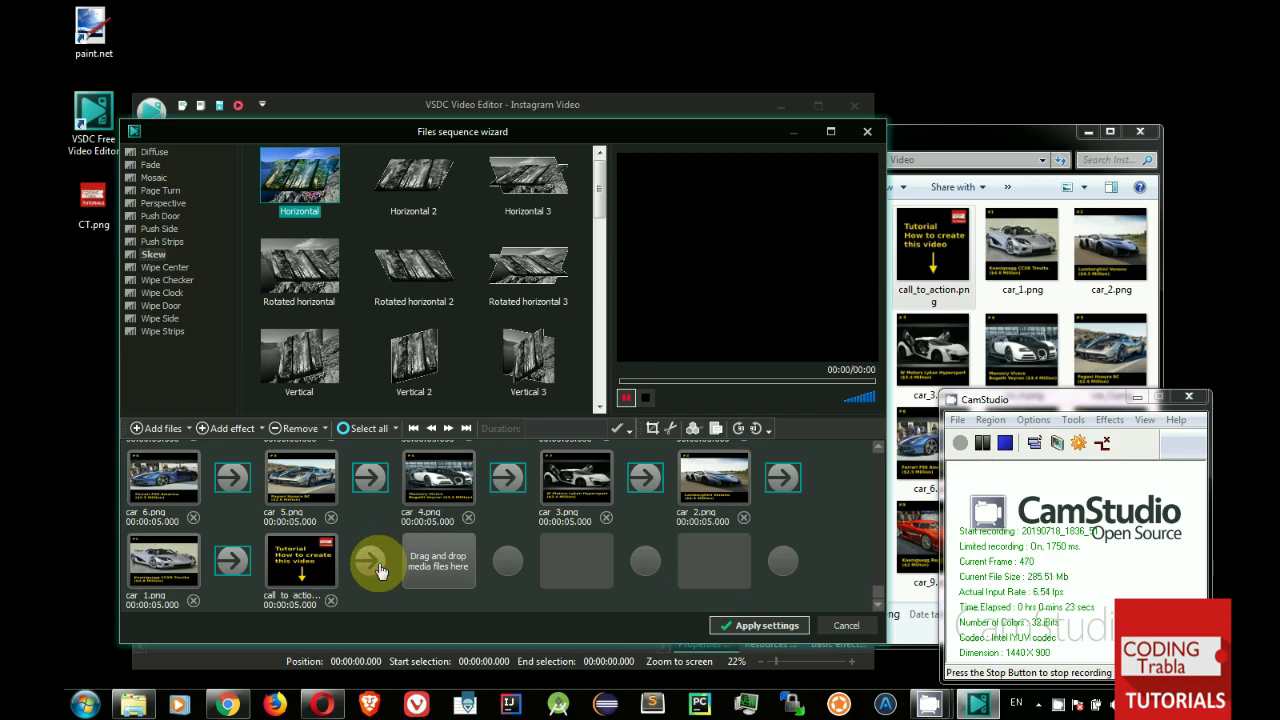
# Step: Apply Skew to the selected transitions and add the sequence to the project timeline
pyautogui.click(157, 253)
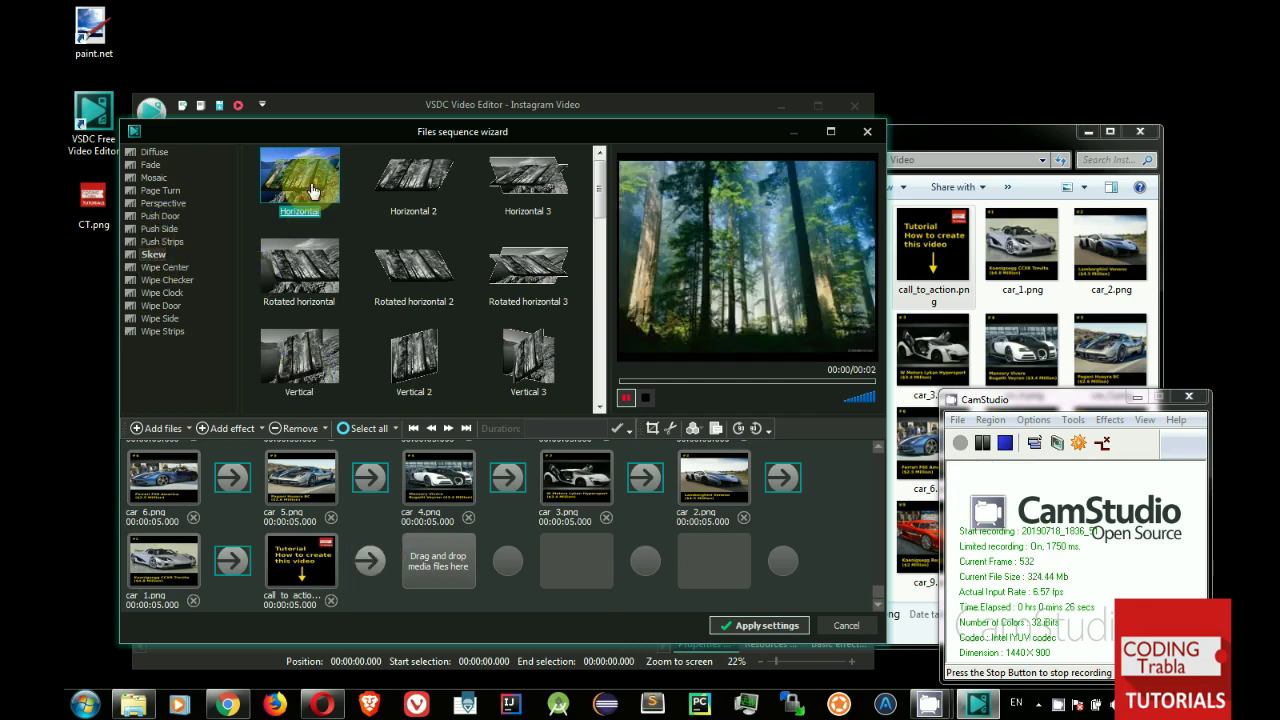
pyautogui.click(240, 435)
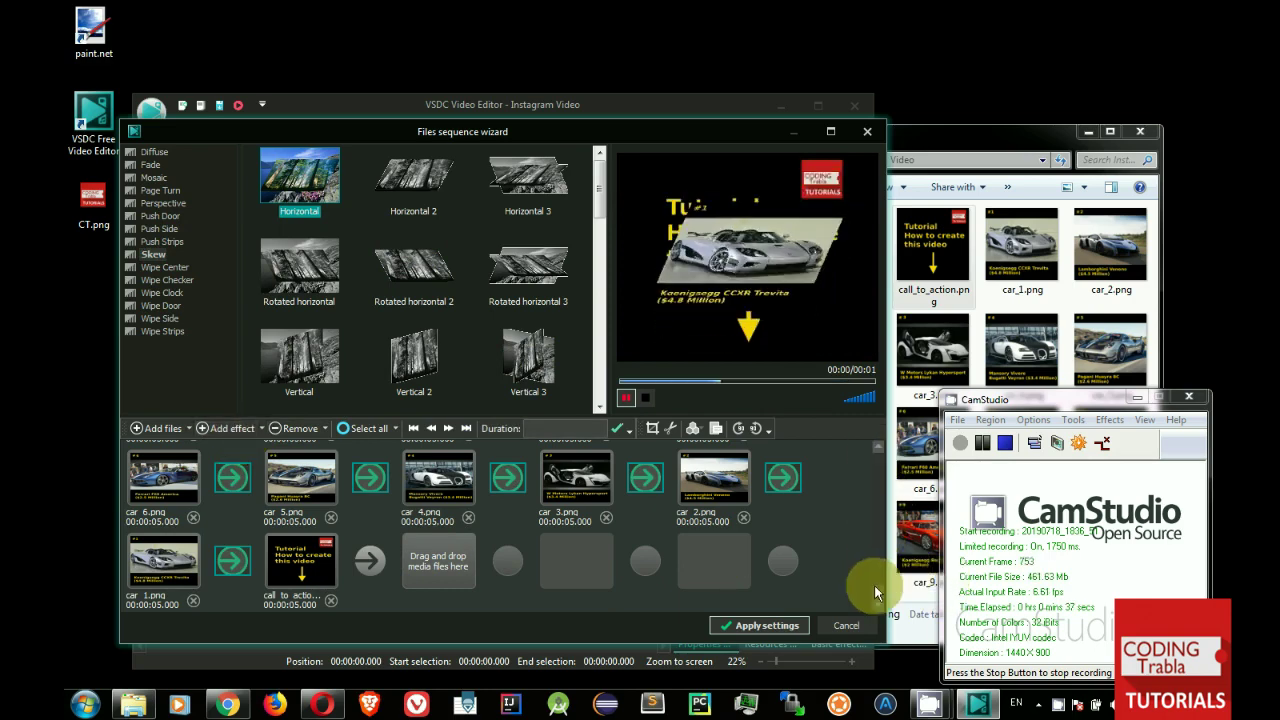
pyautogui.moveTo(874, 585); pyautogui.dragTo(887, 550)
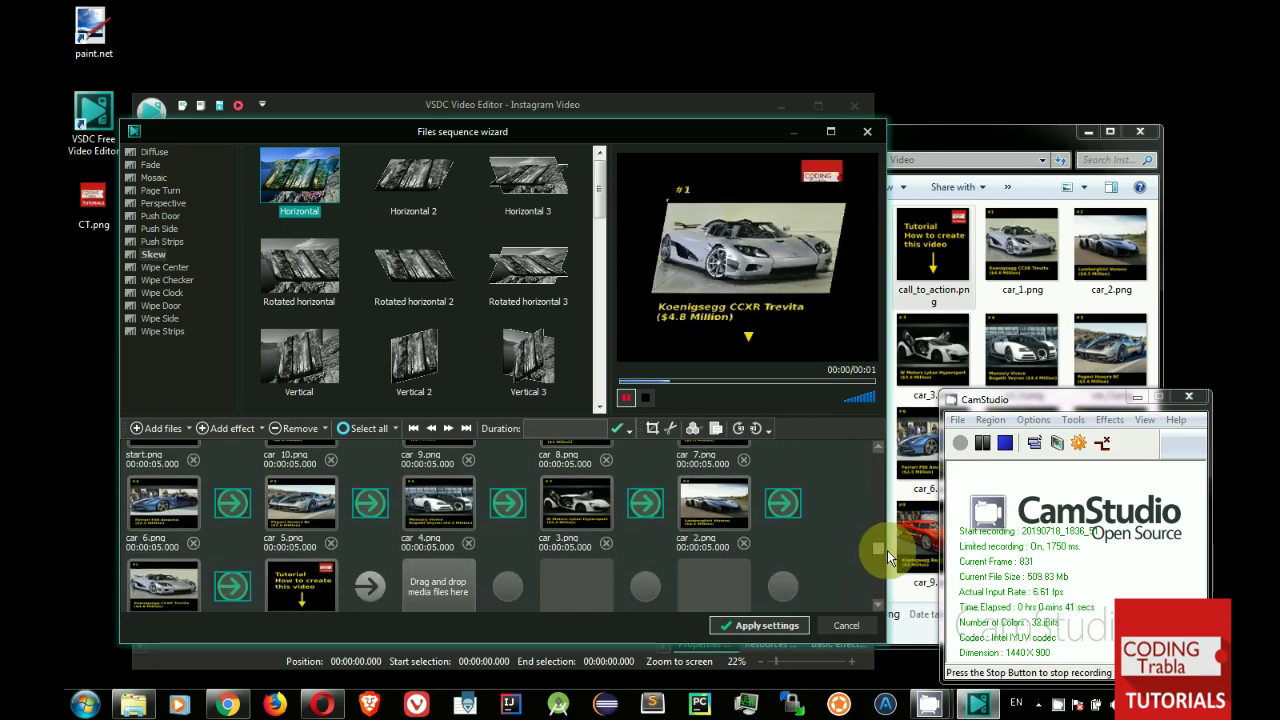
pyautogui.click(779, 627)
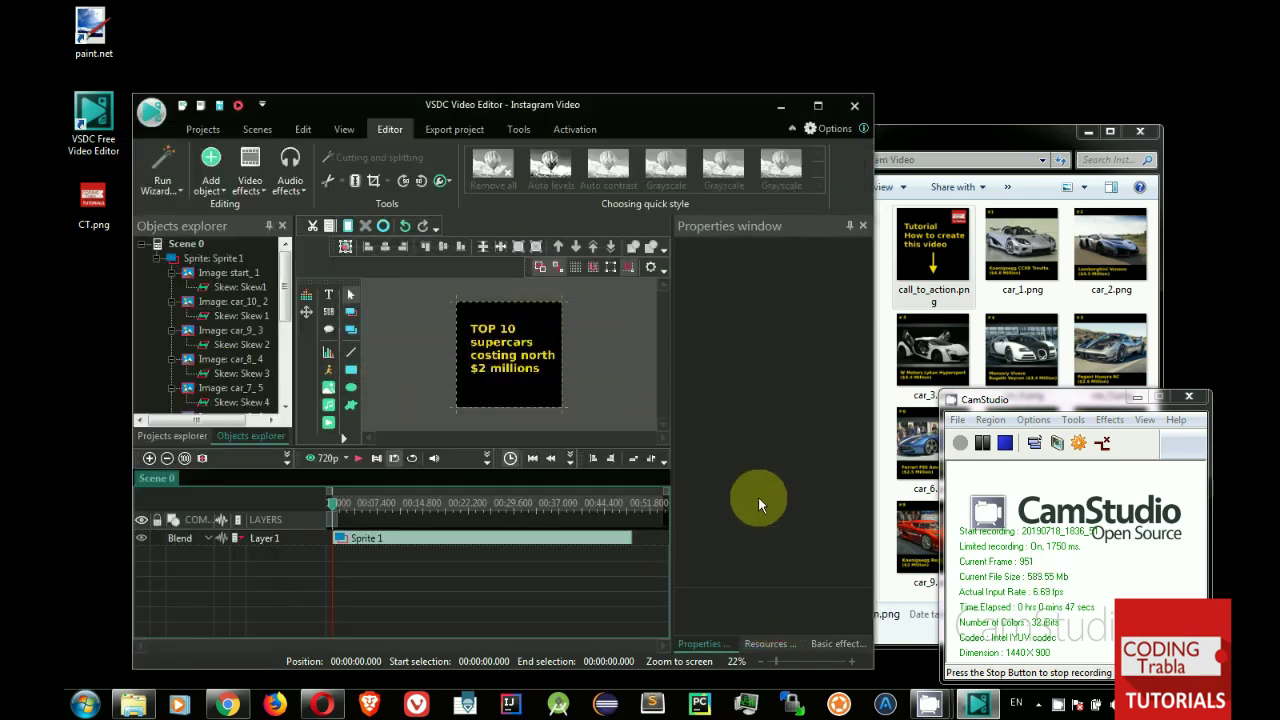
# Step: Search the YouTube Audio Library for 'move out' and download the Move Out track
pyautogui.click(1008, 449)
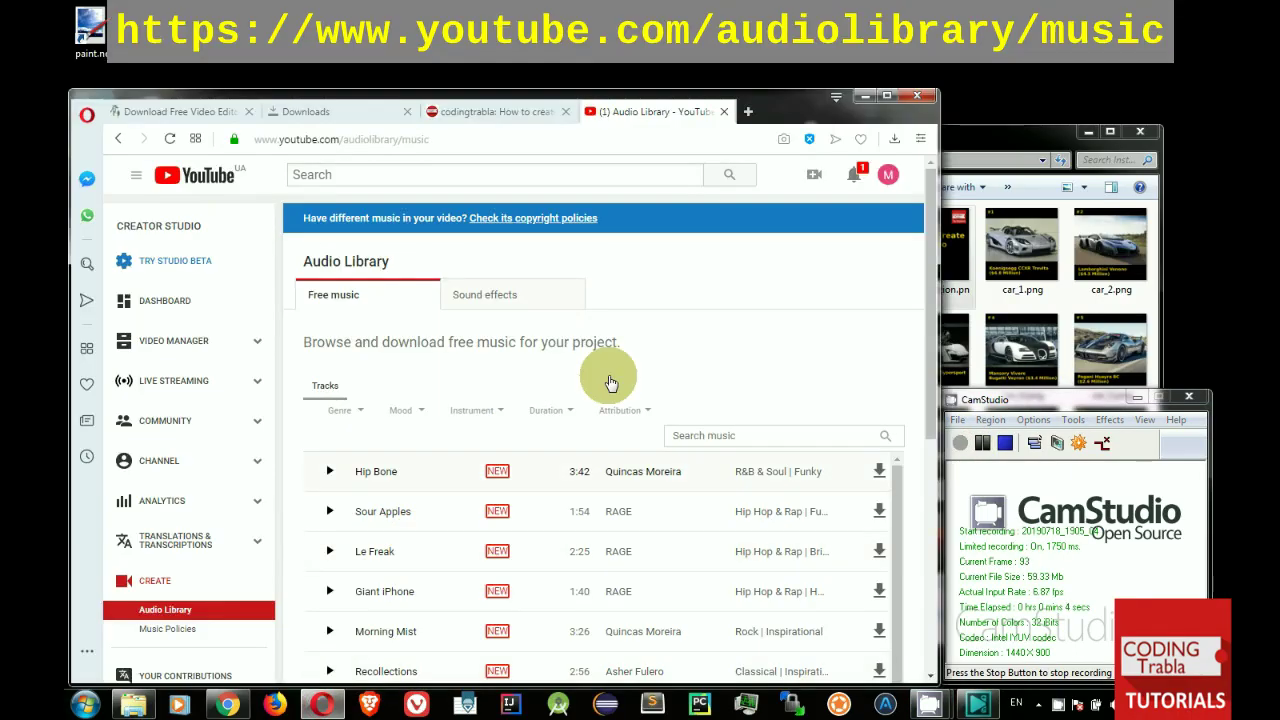
pyautogui.click(443, 139)
pyautogui.scroll(-1, 910, 370)
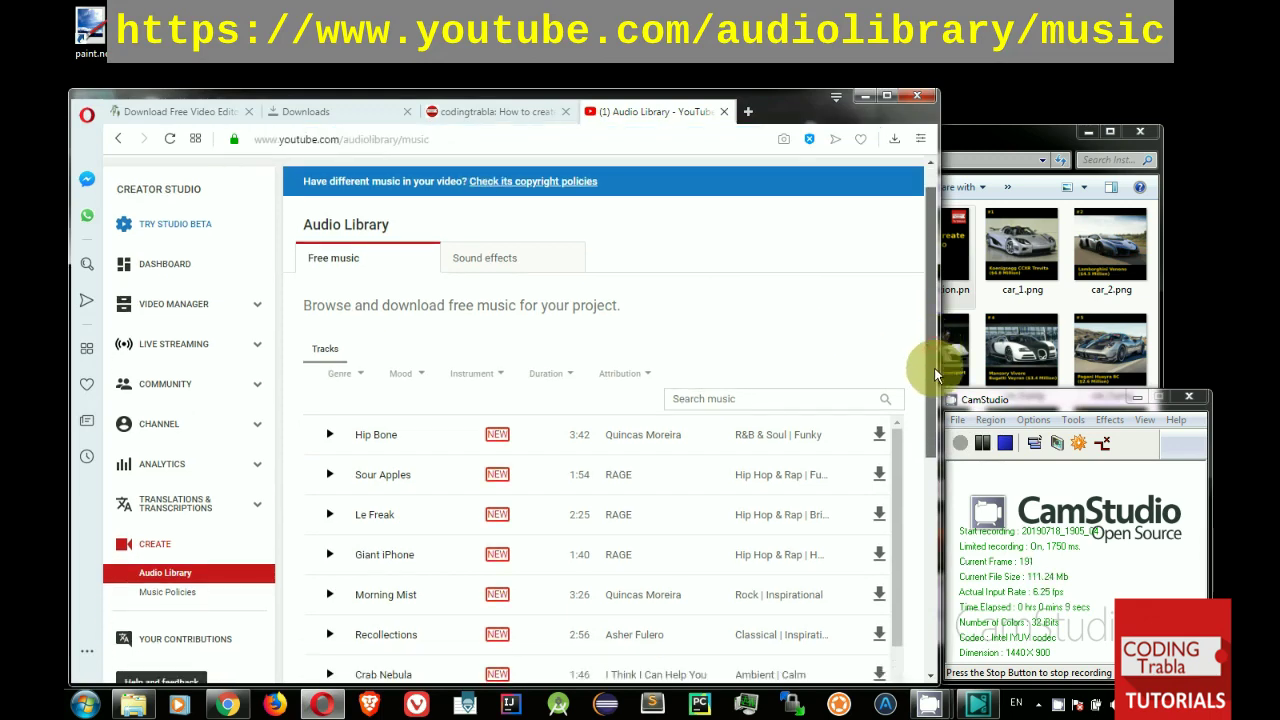
pyautogui.click(805, 382)
pyautogui.write('move out')
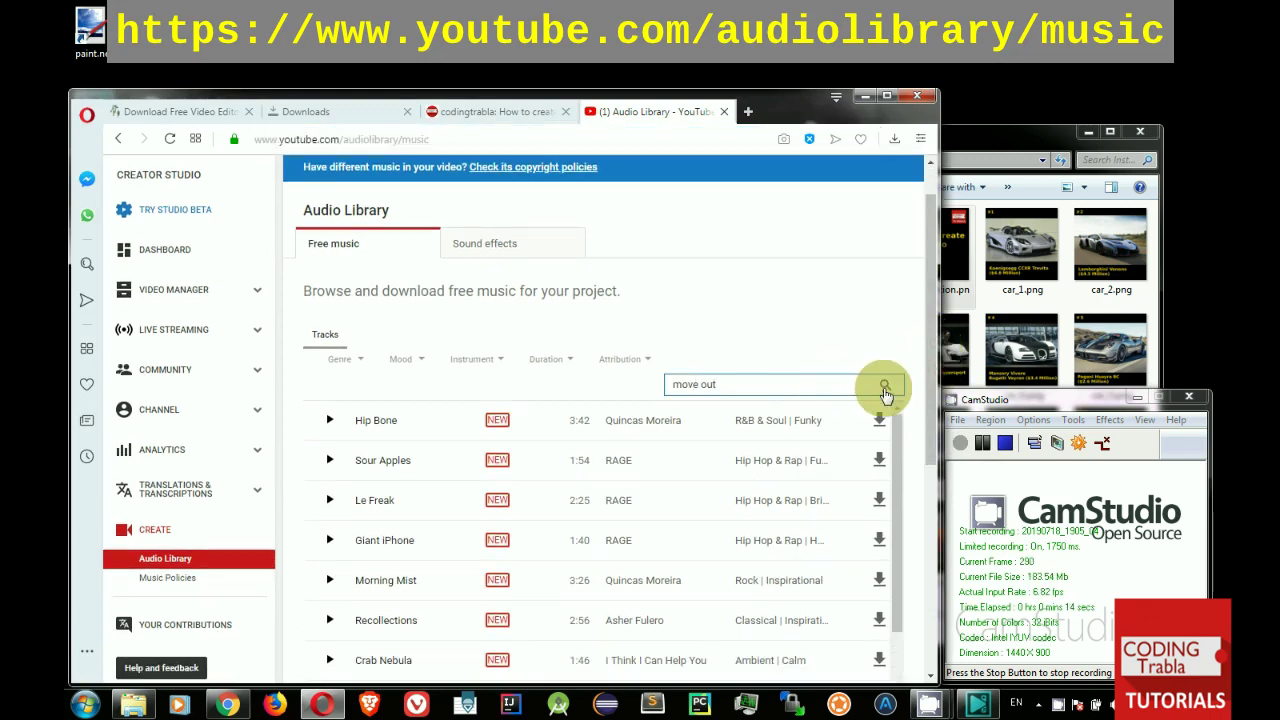
pyautogui.click(885, 384)
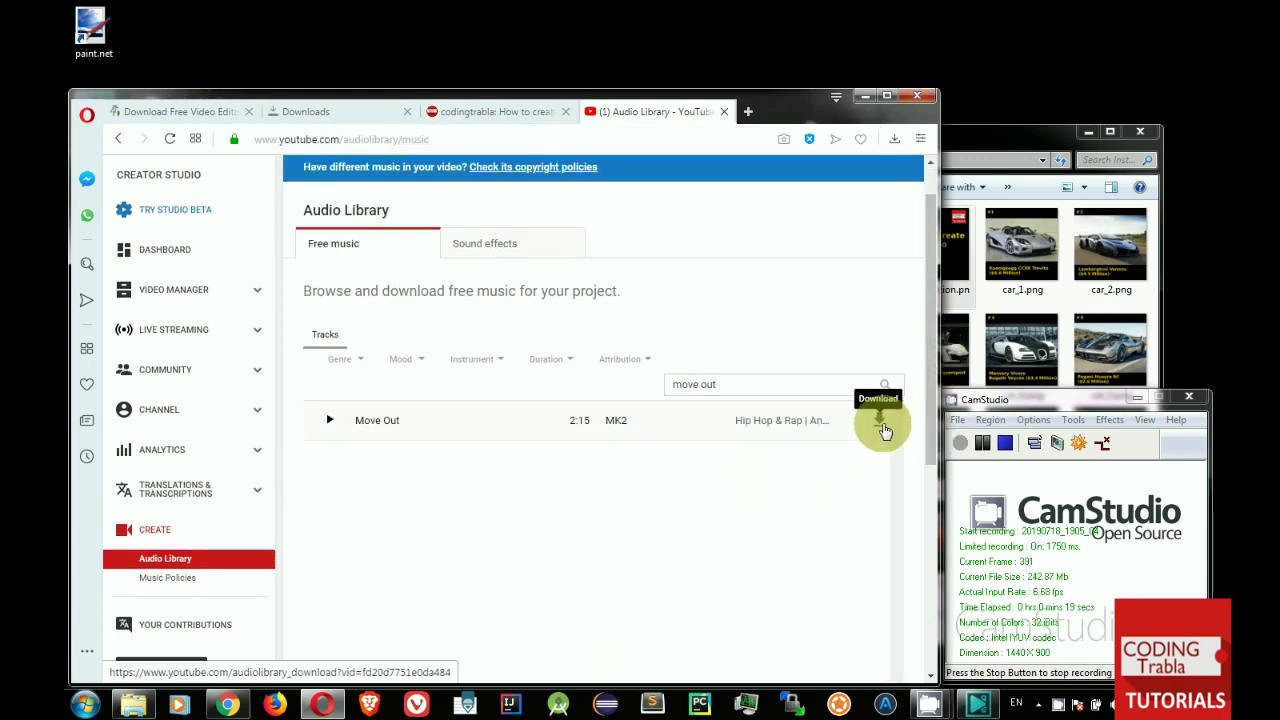
pyautogui.click(880, 425)
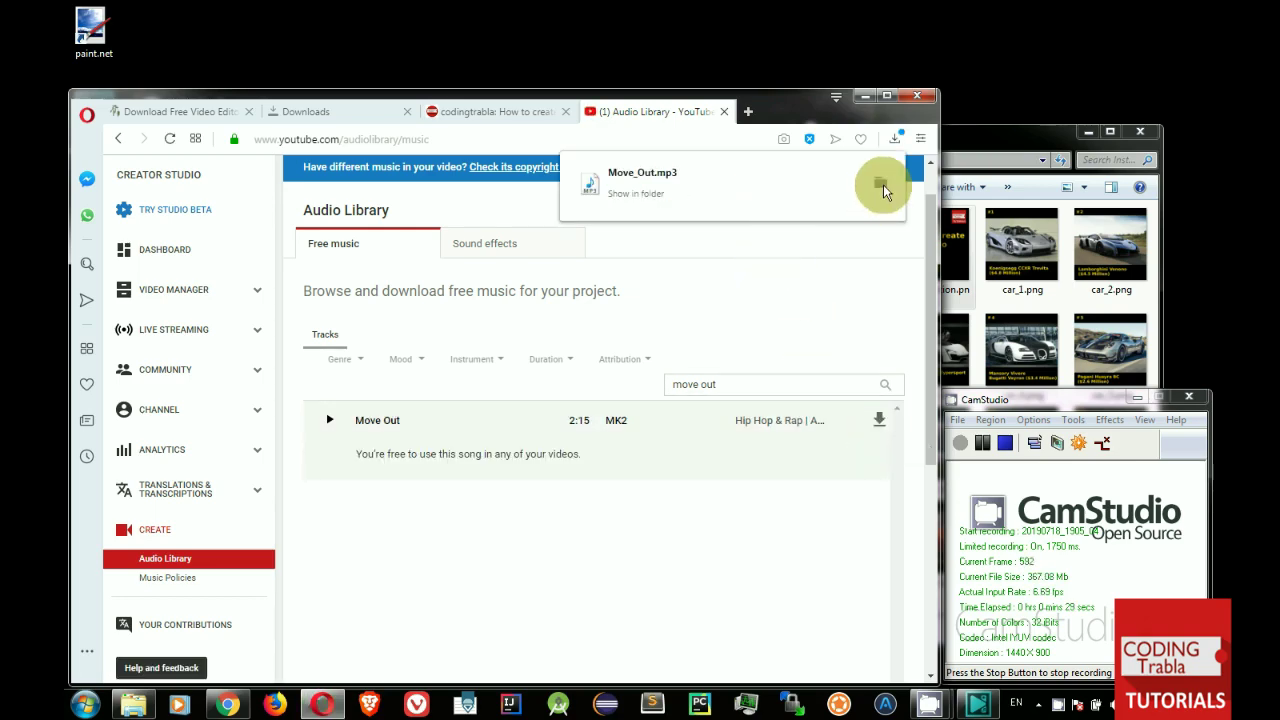
pyautogui.click(882, 182)
# Step: Copy Move_Out.mp3 from the downloads folder into the Instagram Video folder
pyautogui.moveTo(1055, 11); pyautogui.dragTo(726, 142)
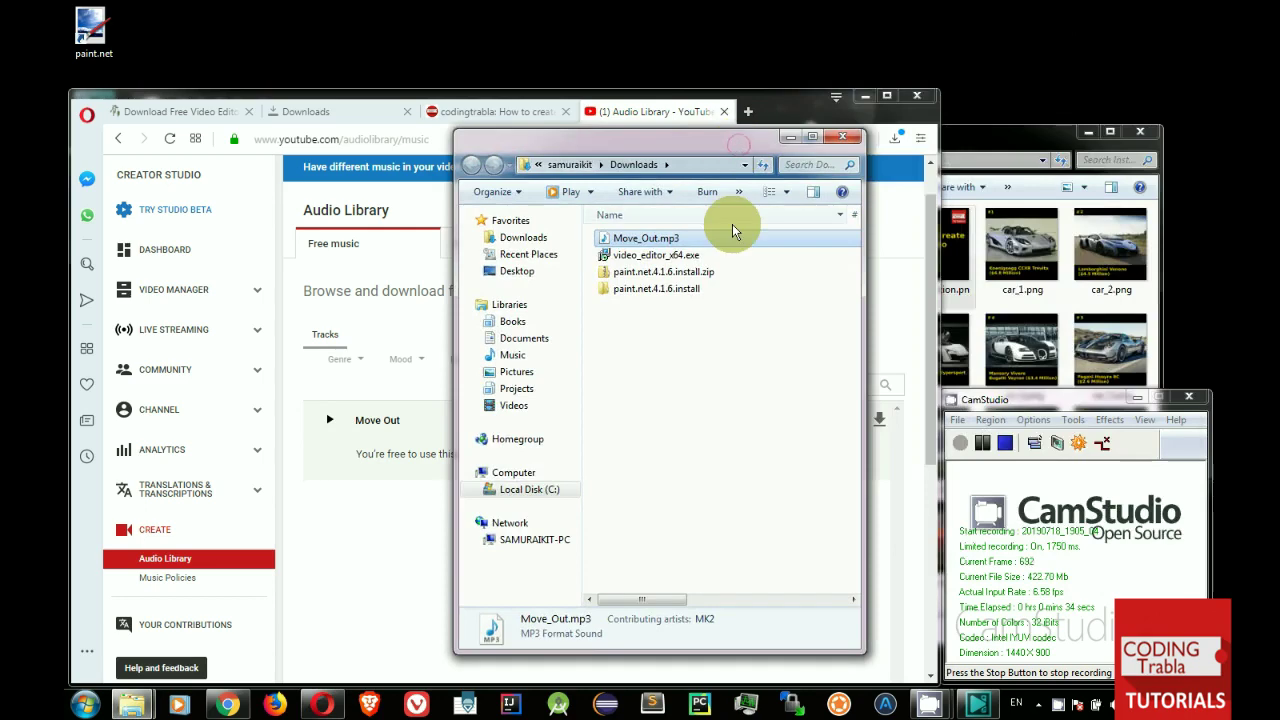
pyautogui.hotkey('alt', 'Tab')
pyautogui.moveTo(140, 705)
pyautogui.click(165, 615)
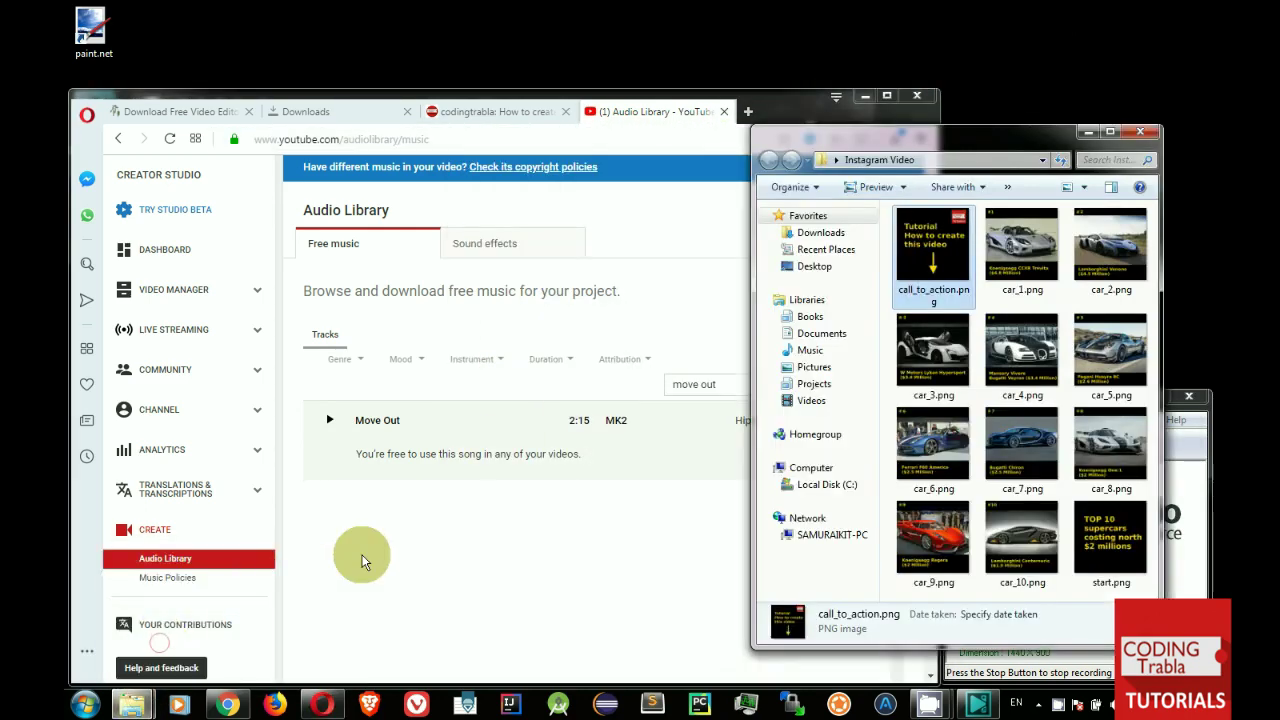
pyautogui.moveTo(757, 543); pyautogui.dragTo(285, 530)
pyautogui.click(543, 487)
pyautogui.hotkey('ctrl', 'v')
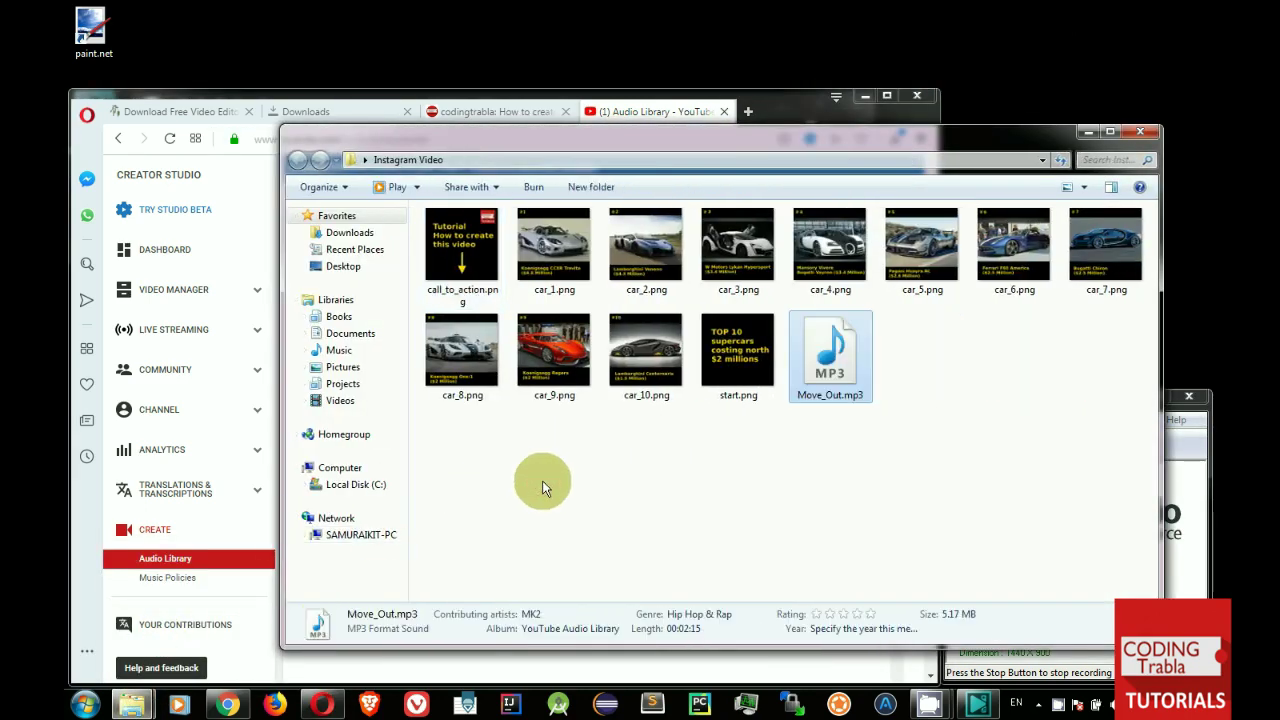
pyautogui.click(674, 509)
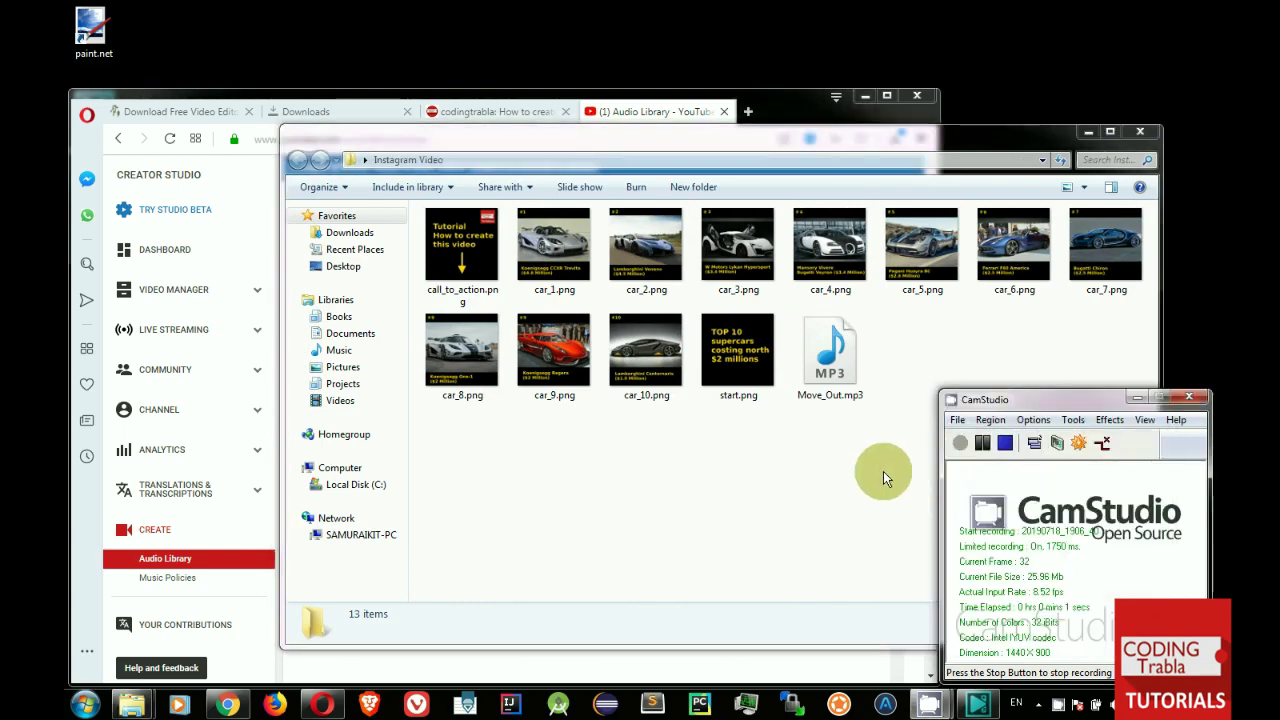
# Step: Add Instagram Video\Move_Out.mp3 as an audio object at the default position and trim it to 49 seconds
pyautogui.click(977, 705)
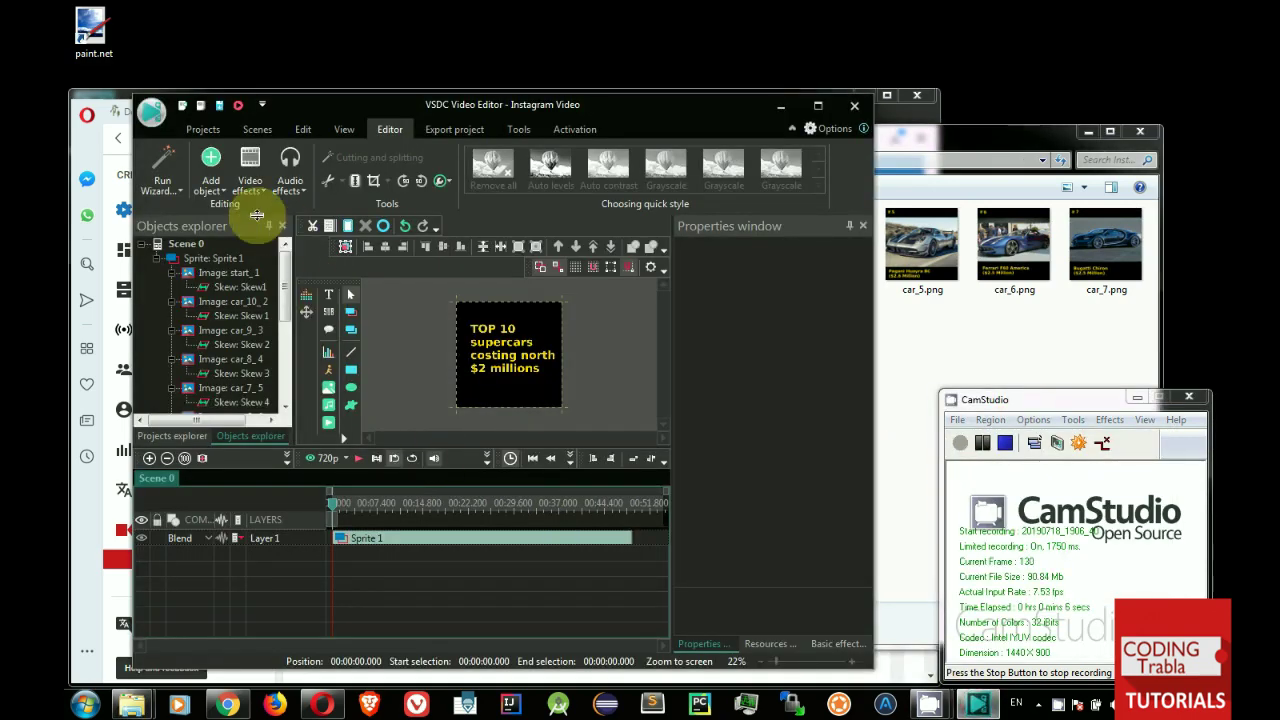
pyautogui.click(210, 170)
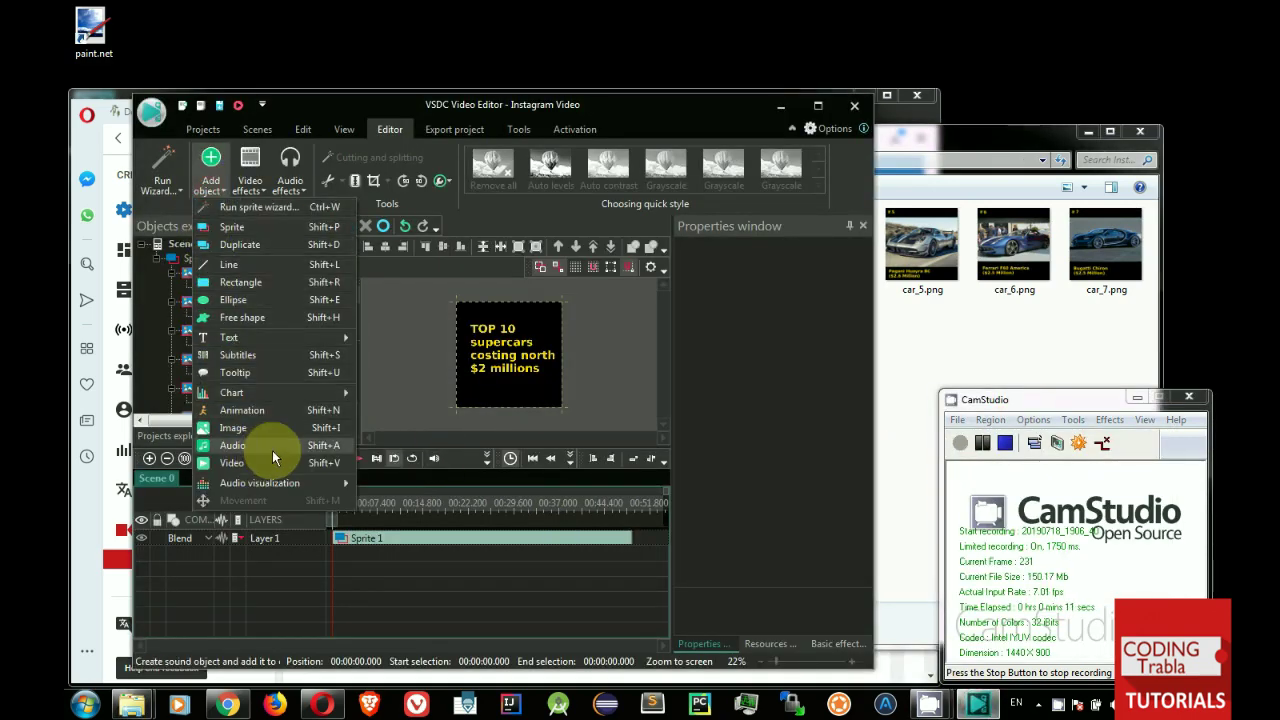
pyautogui.click(276, 447)
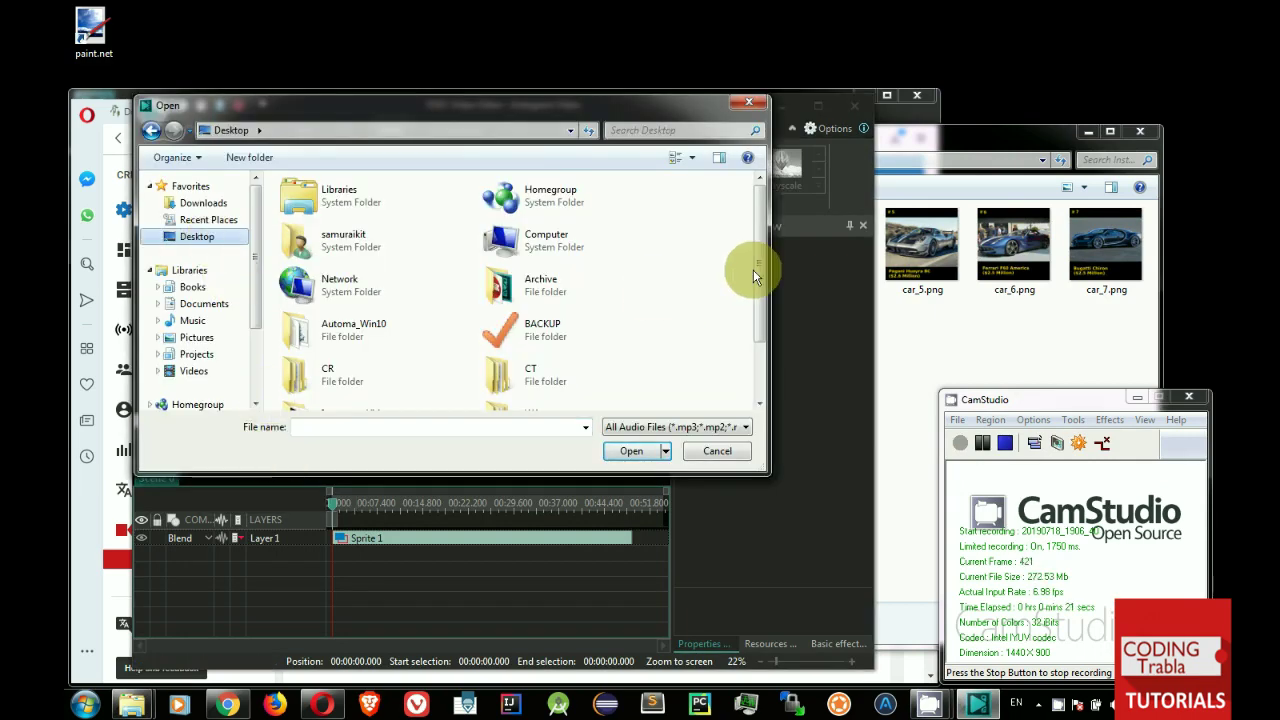
pyautogui.moveTo(757, 269); pyautogui.dragTo(759, 322)
pyautogui.doubleClick(386, 352)
pyautogui.click(330, 205)
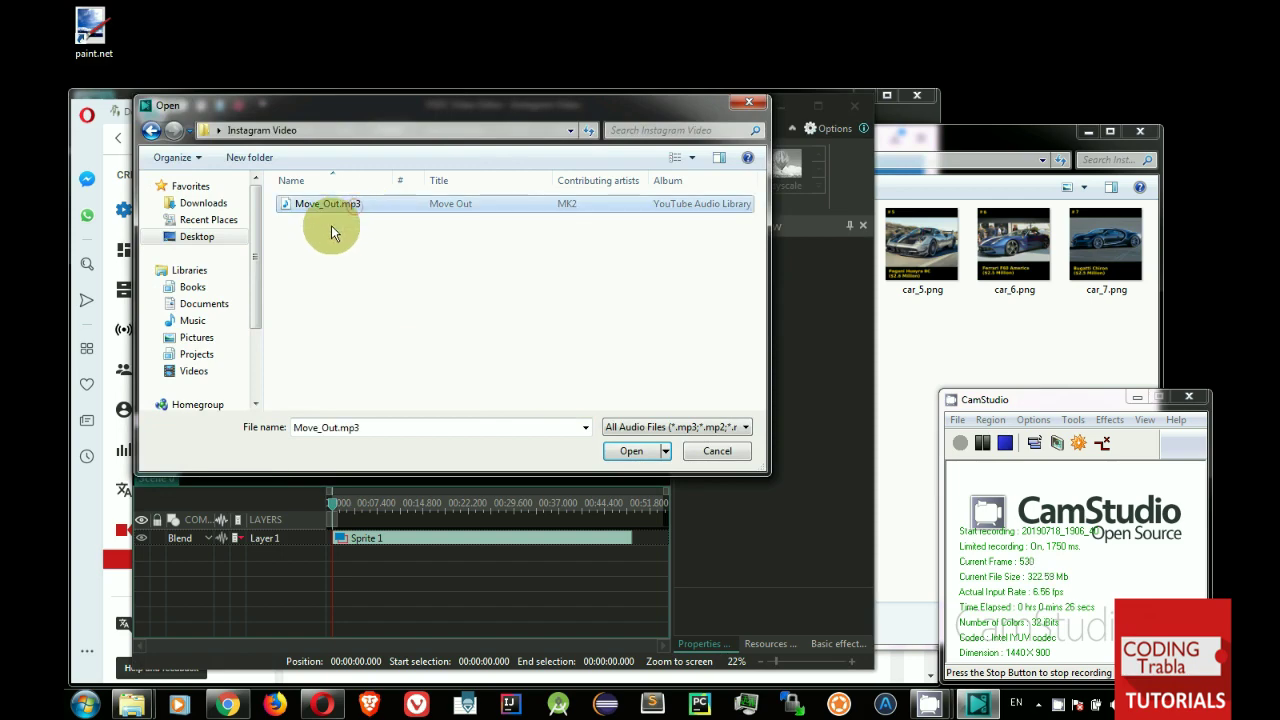
pyautogui.click(638, 449)
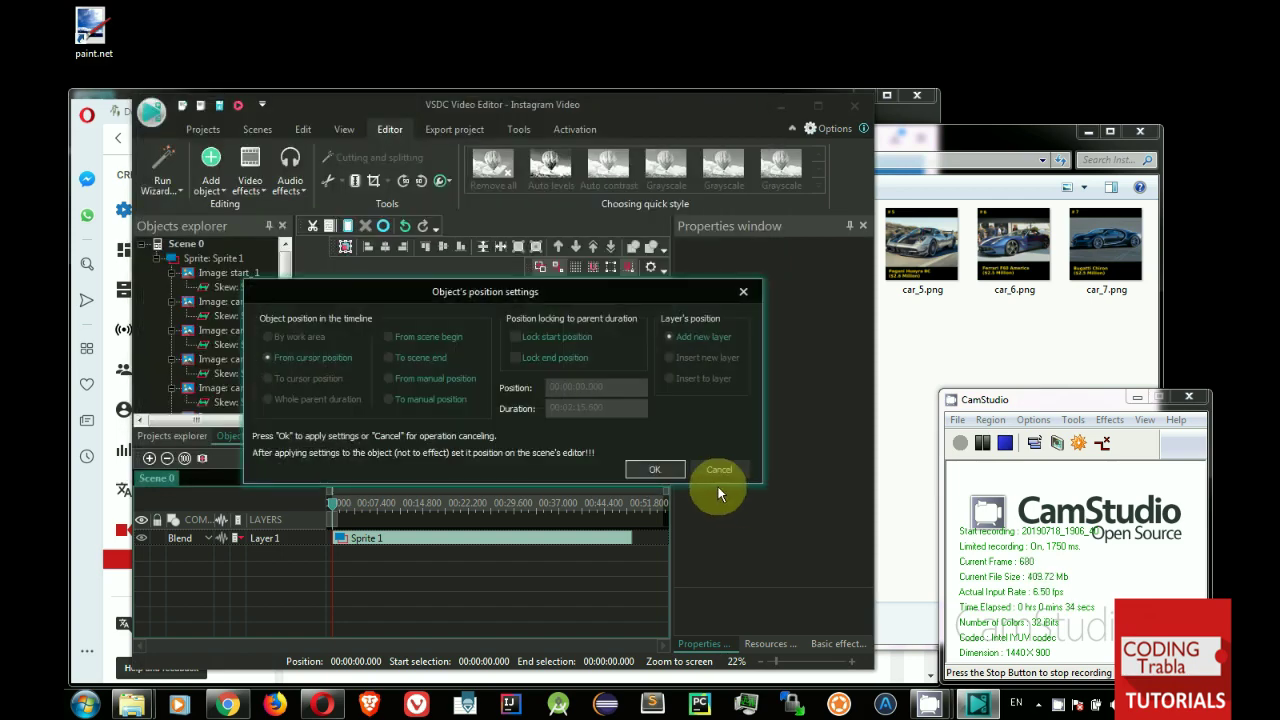
pyautogui.click(655, 470)
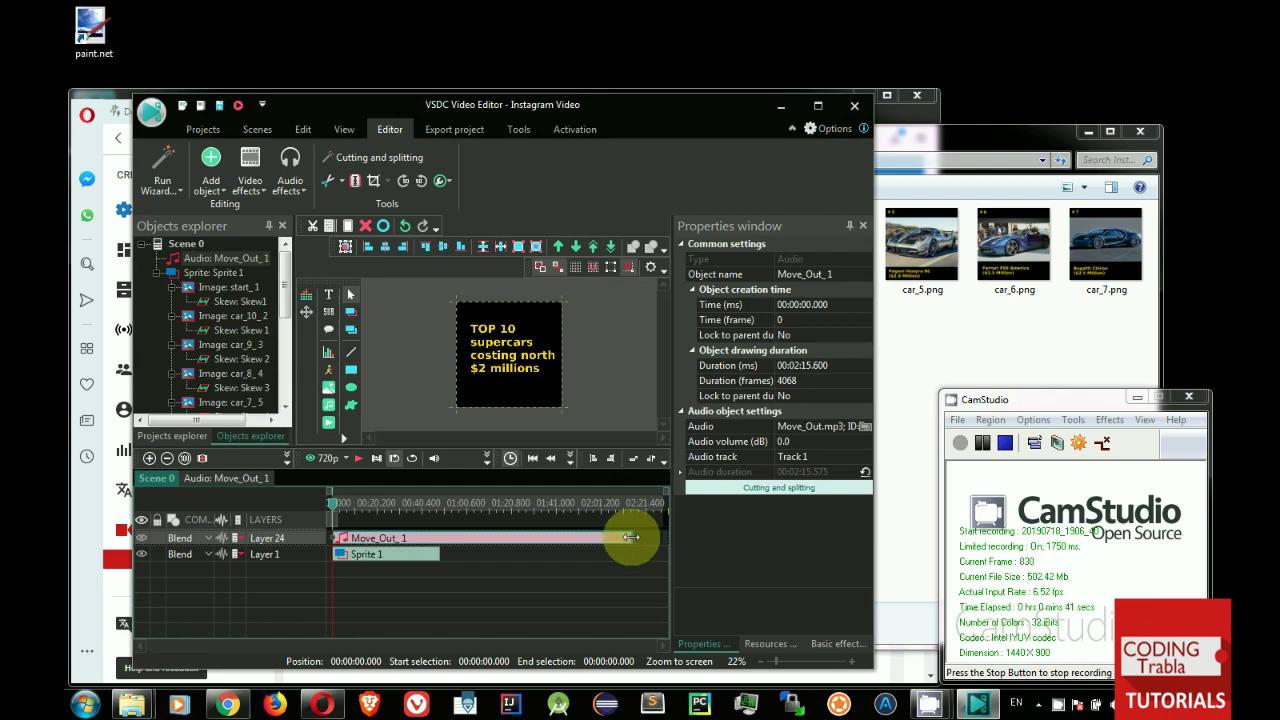
pyautogui.moveTo(631, 537); pyautogui.dragTo(443, 540)
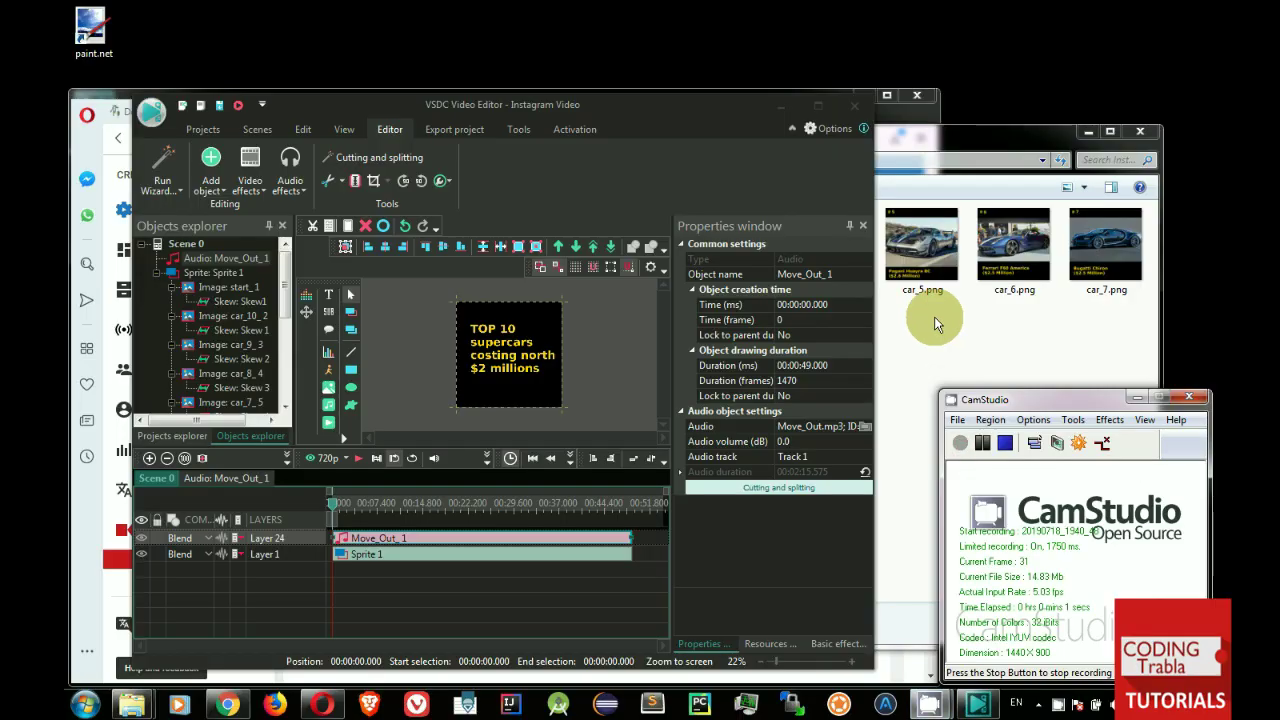
pyautogui.click(454, 129)
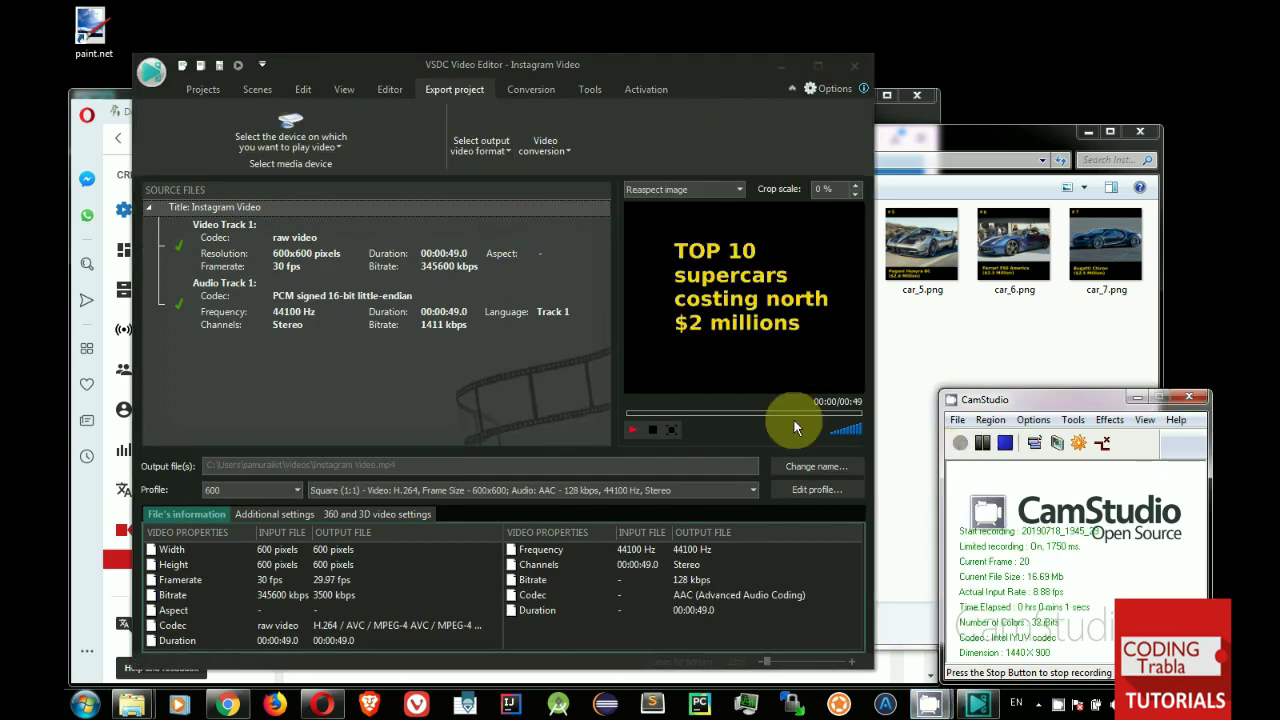
# Step: Export the project to Instagram Video.mp4 without the premium features
pyautogui.click(573, 155)
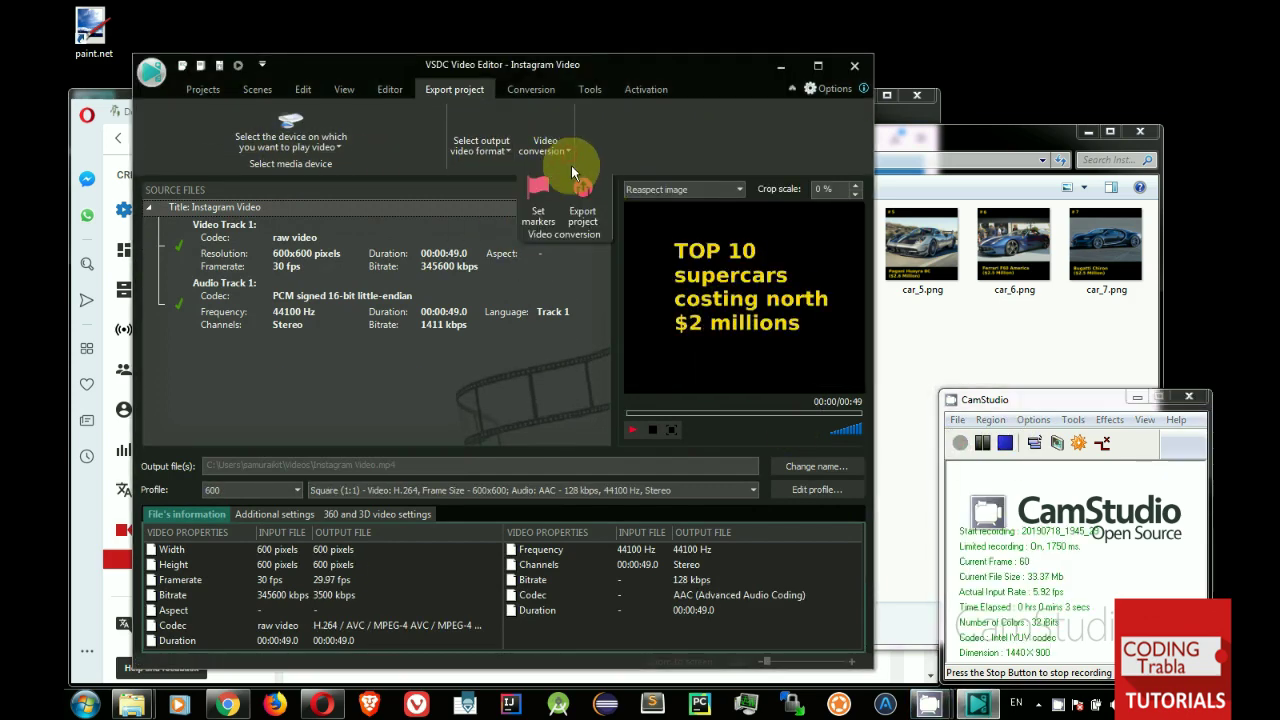
pyautogui.click(588, 222)
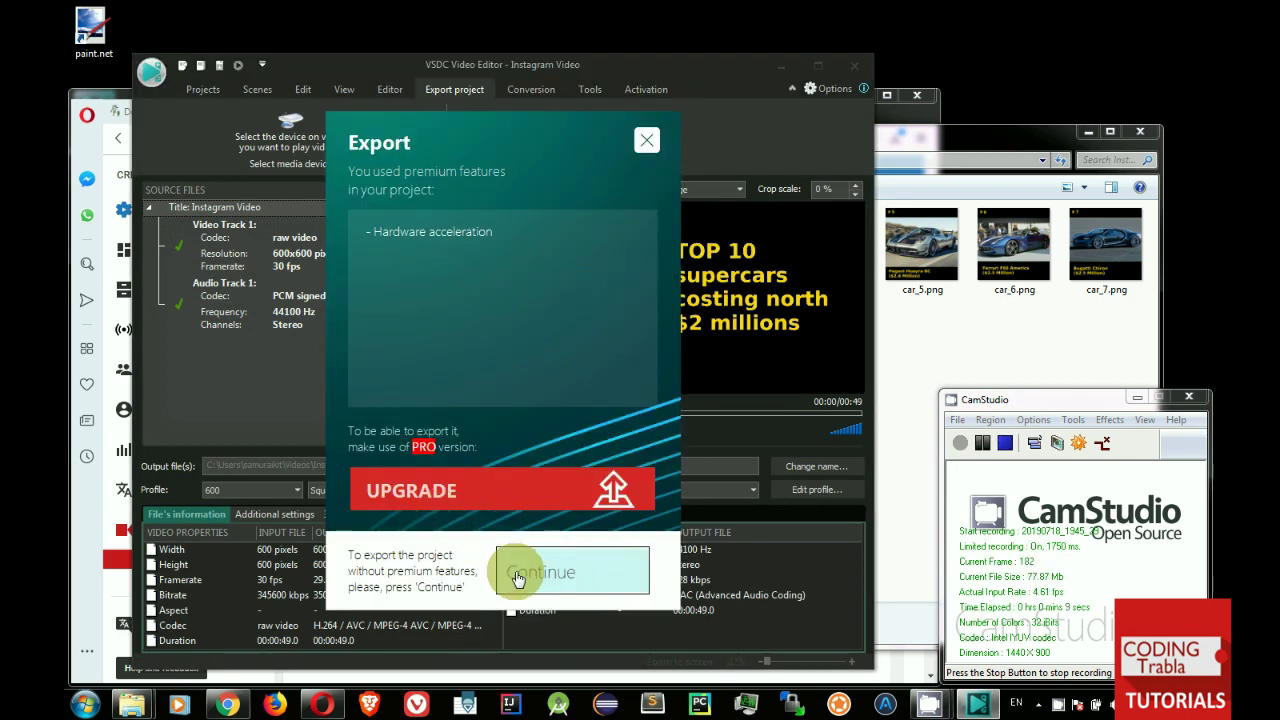
pyautogui.click(575, 588)
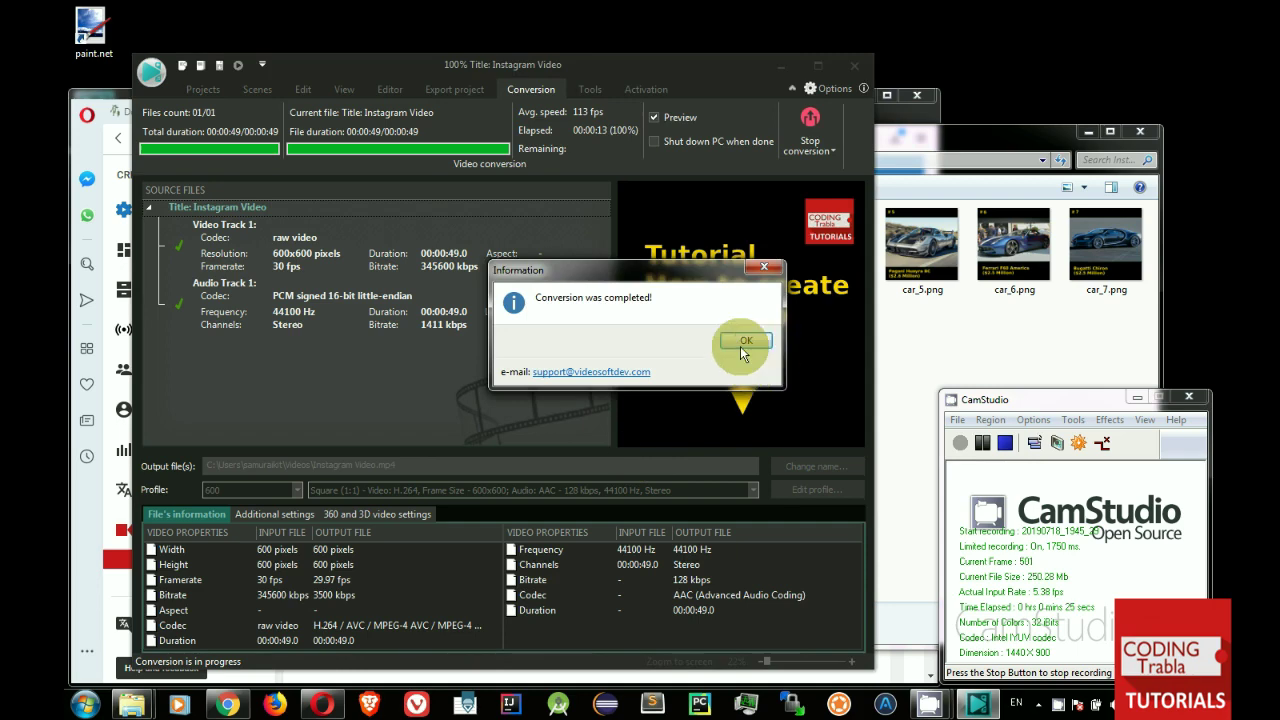
pyautogui.click(746, 341)
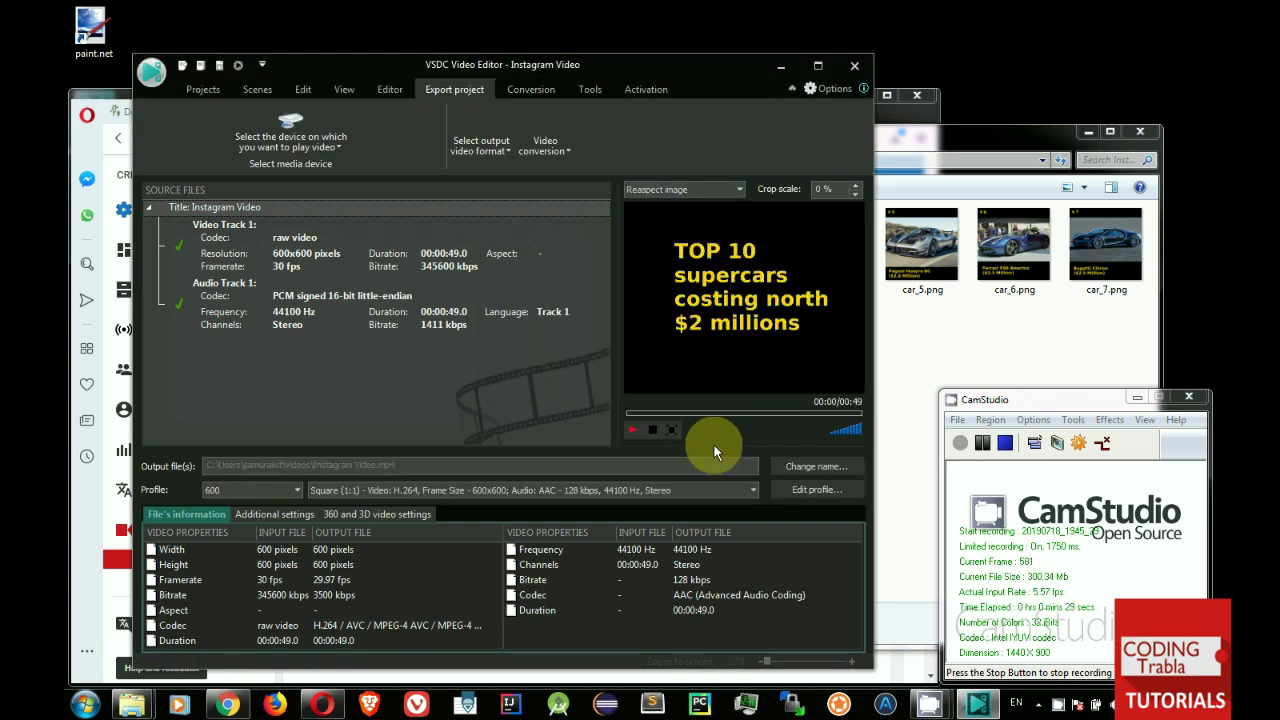
# Step: Open the output folder path in Explorer and play the exported Instagram Video.mp4
pyautogui.click(1002, 448)
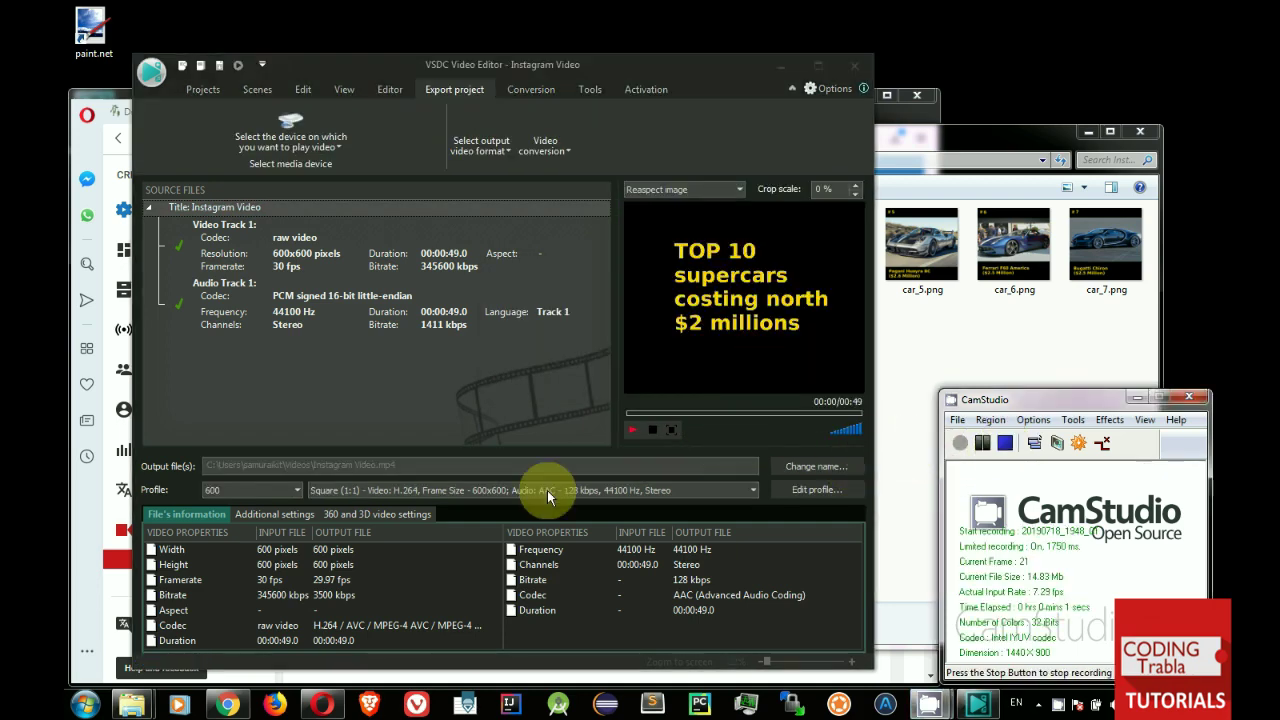
pyautogui.moveTo(309, 460); pyautogui.dragTo(177, 460)
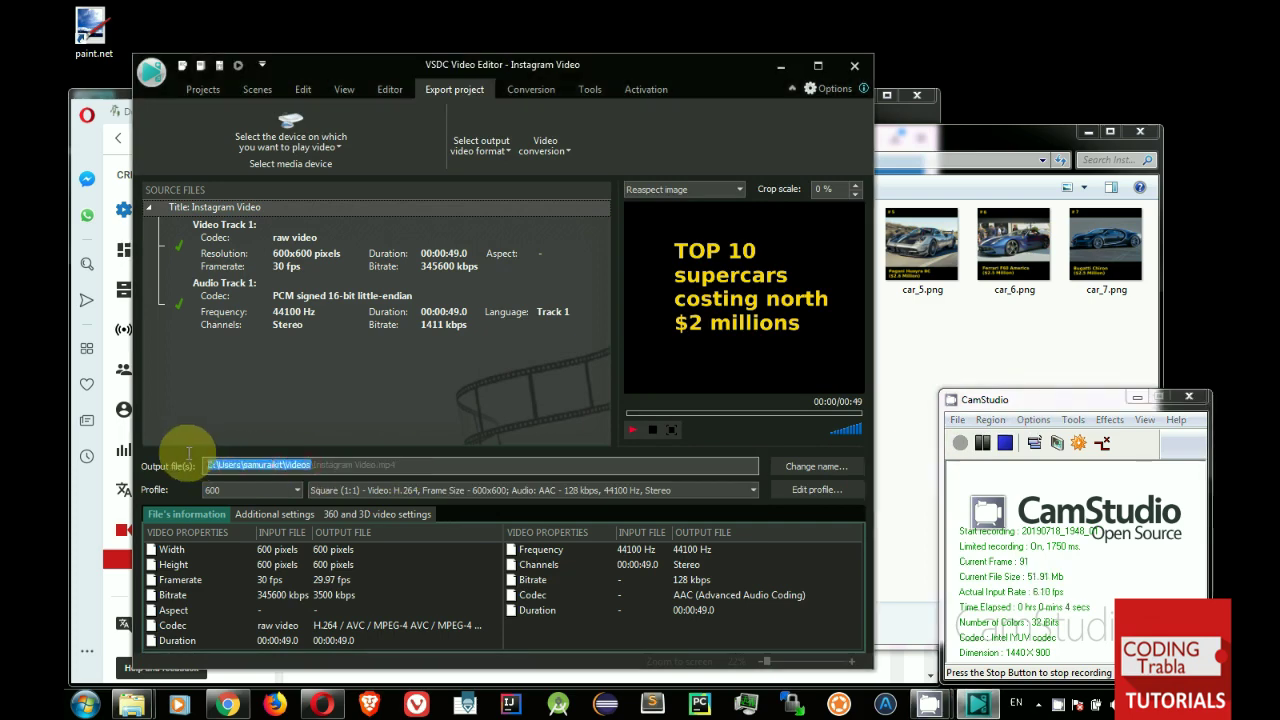
pyautogui.moveTo(131, 705)
pyautogui.click(350, 622)
pyautogui.click(700, 164)
pyautogui.write('C:\\Users\\samuraikit\\Videos')
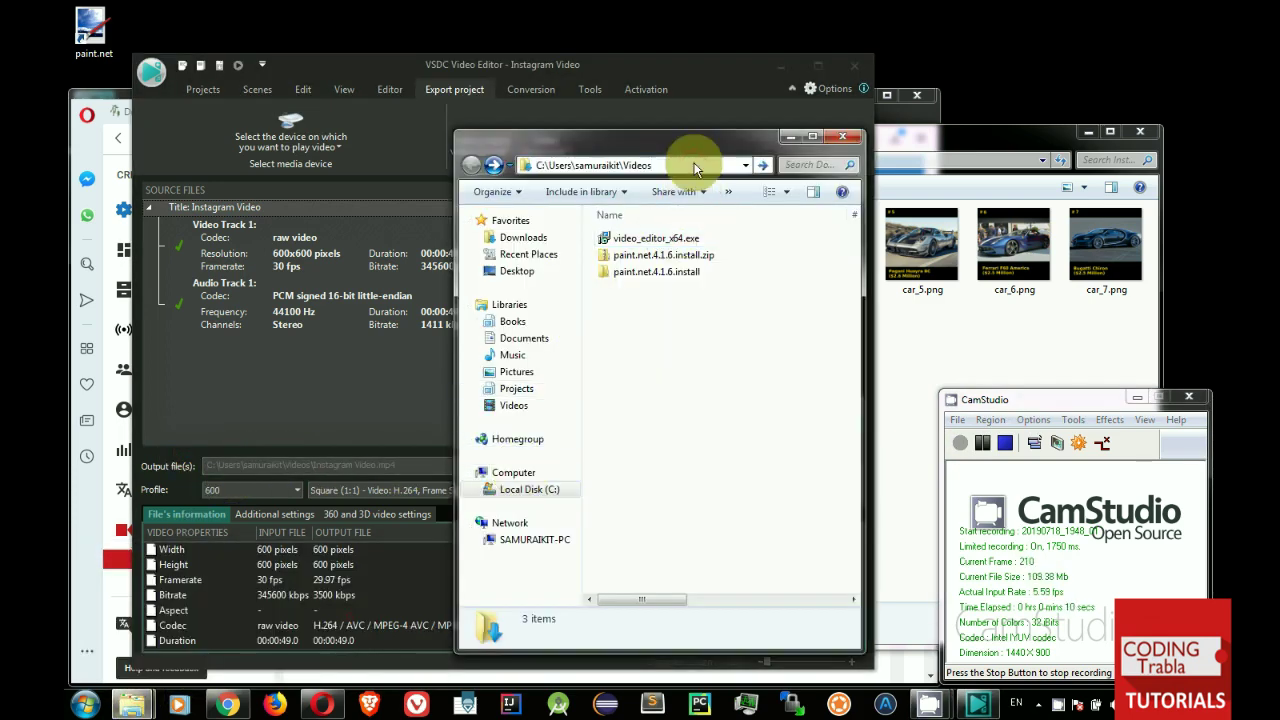
pyautogui.press('Return')
pyautogui.moveTo(856, 290); pyautogui.dragTo(862, 440)
pyautogui.click(632, 590)
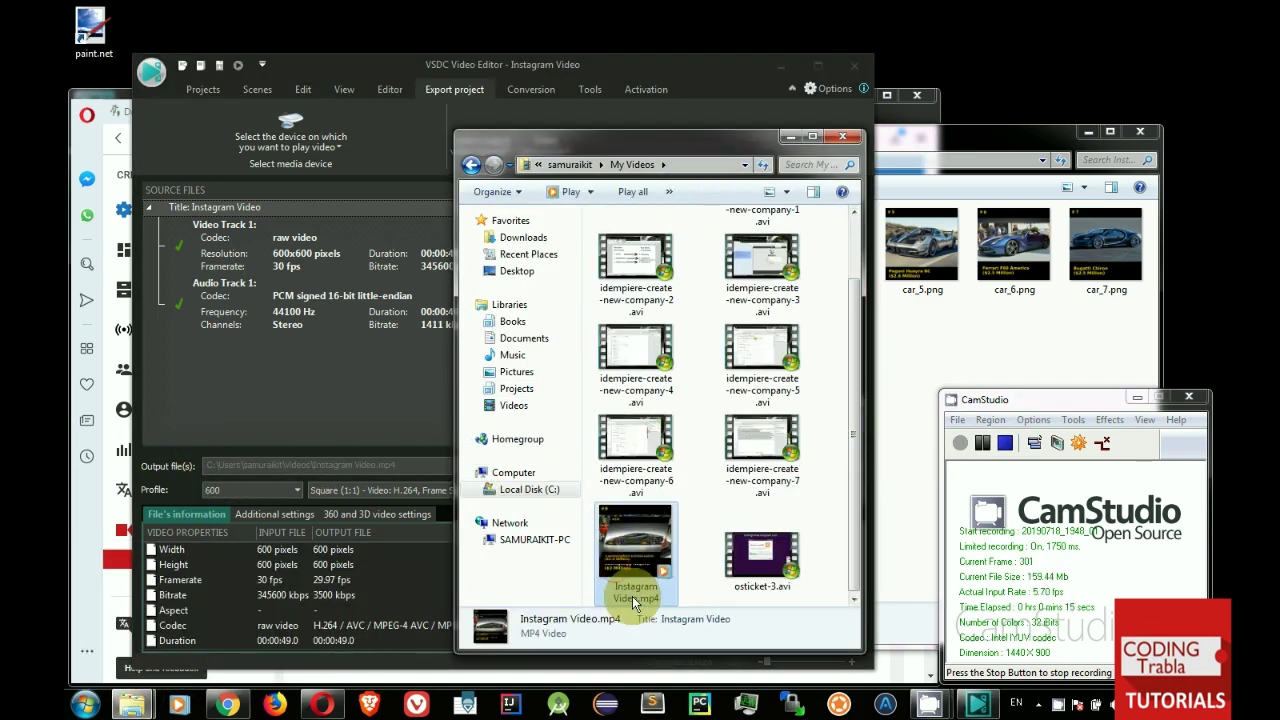
pyautogui.click(902, 391)
pyautogui.doubleClick(918, 396)
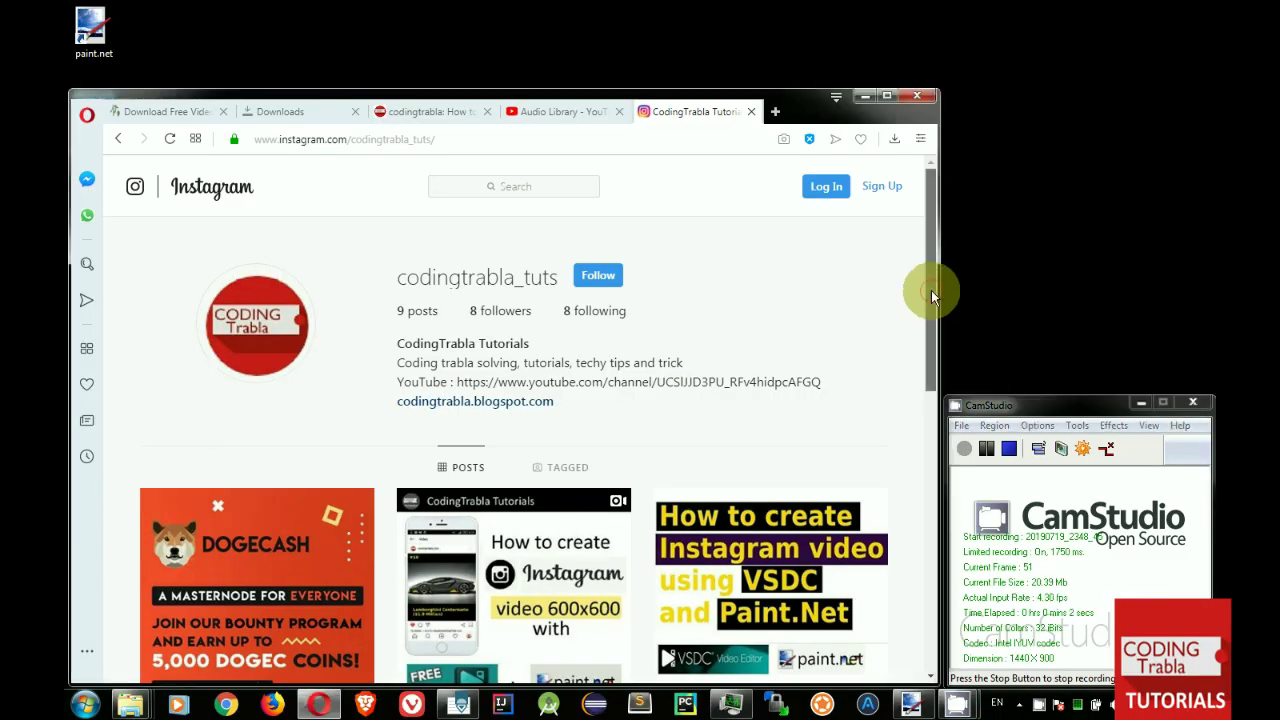
# Step: Scroll the Instagram profile and open the TOP 10 supercars video post
pyautogui.moveTo(931, 290); pyautogui.dragTo(935, 405)
pyautogui.click(218, 522)
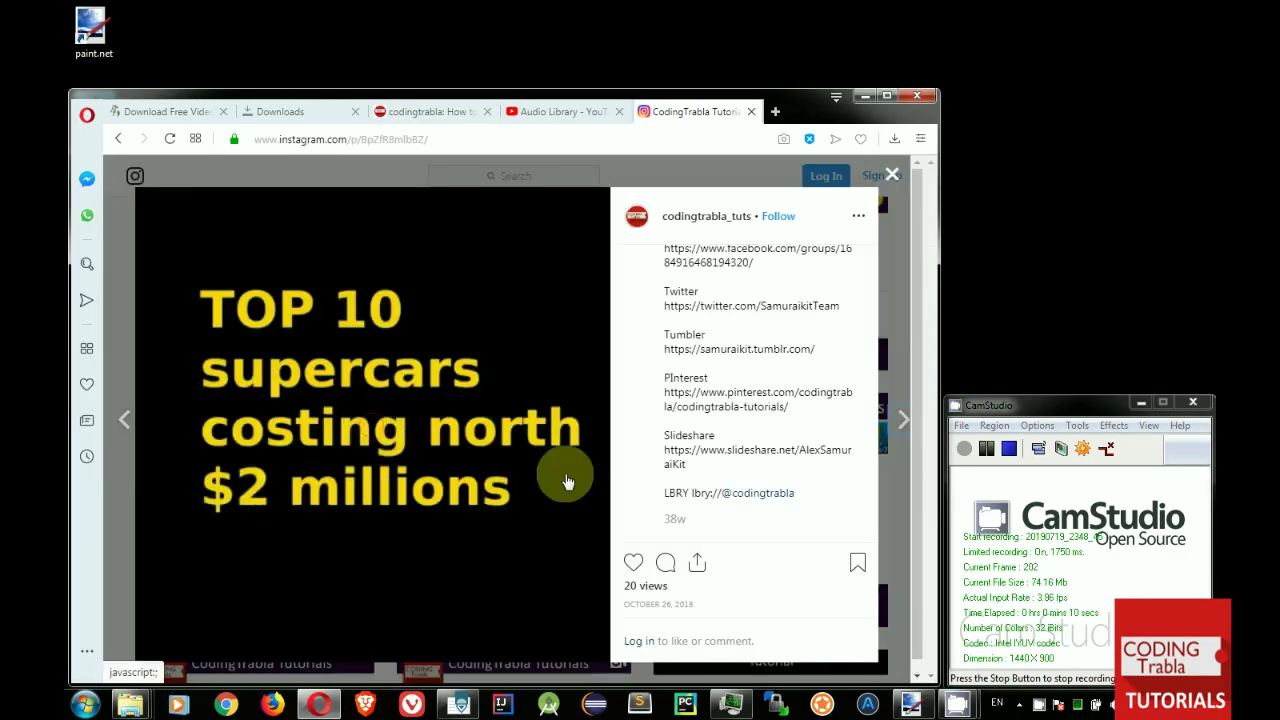